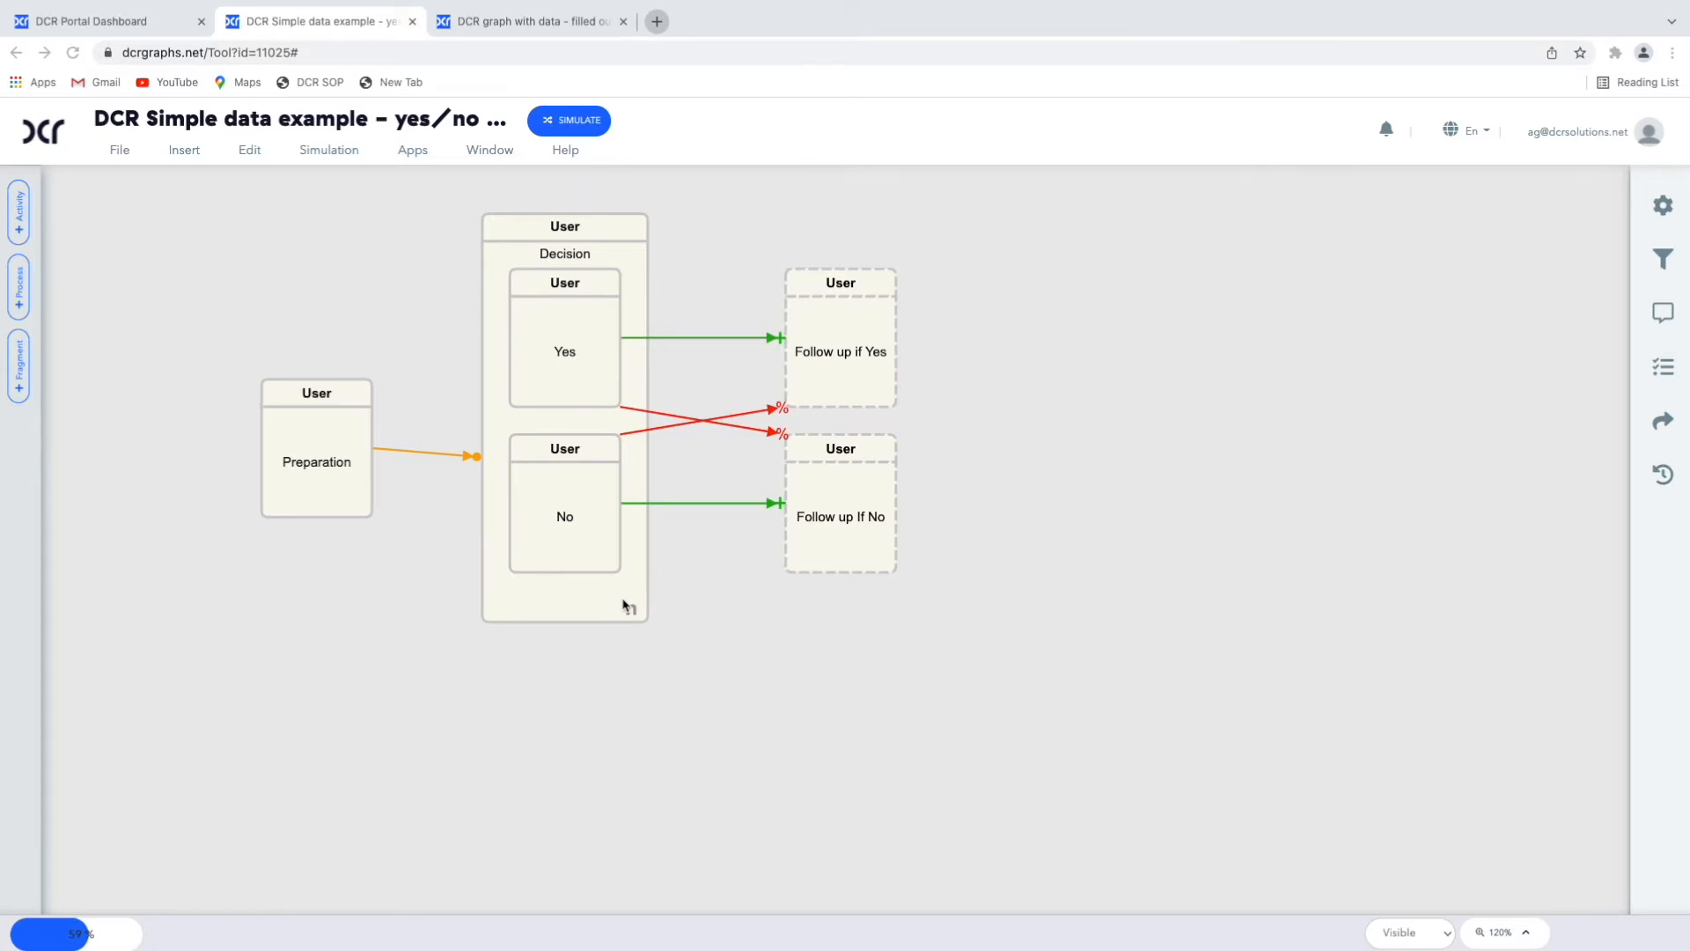
Step: Run a simulation of the yes/no graph with Render enabled, executing Preparation, Yes and Follow up if Yes
click(572, 123)
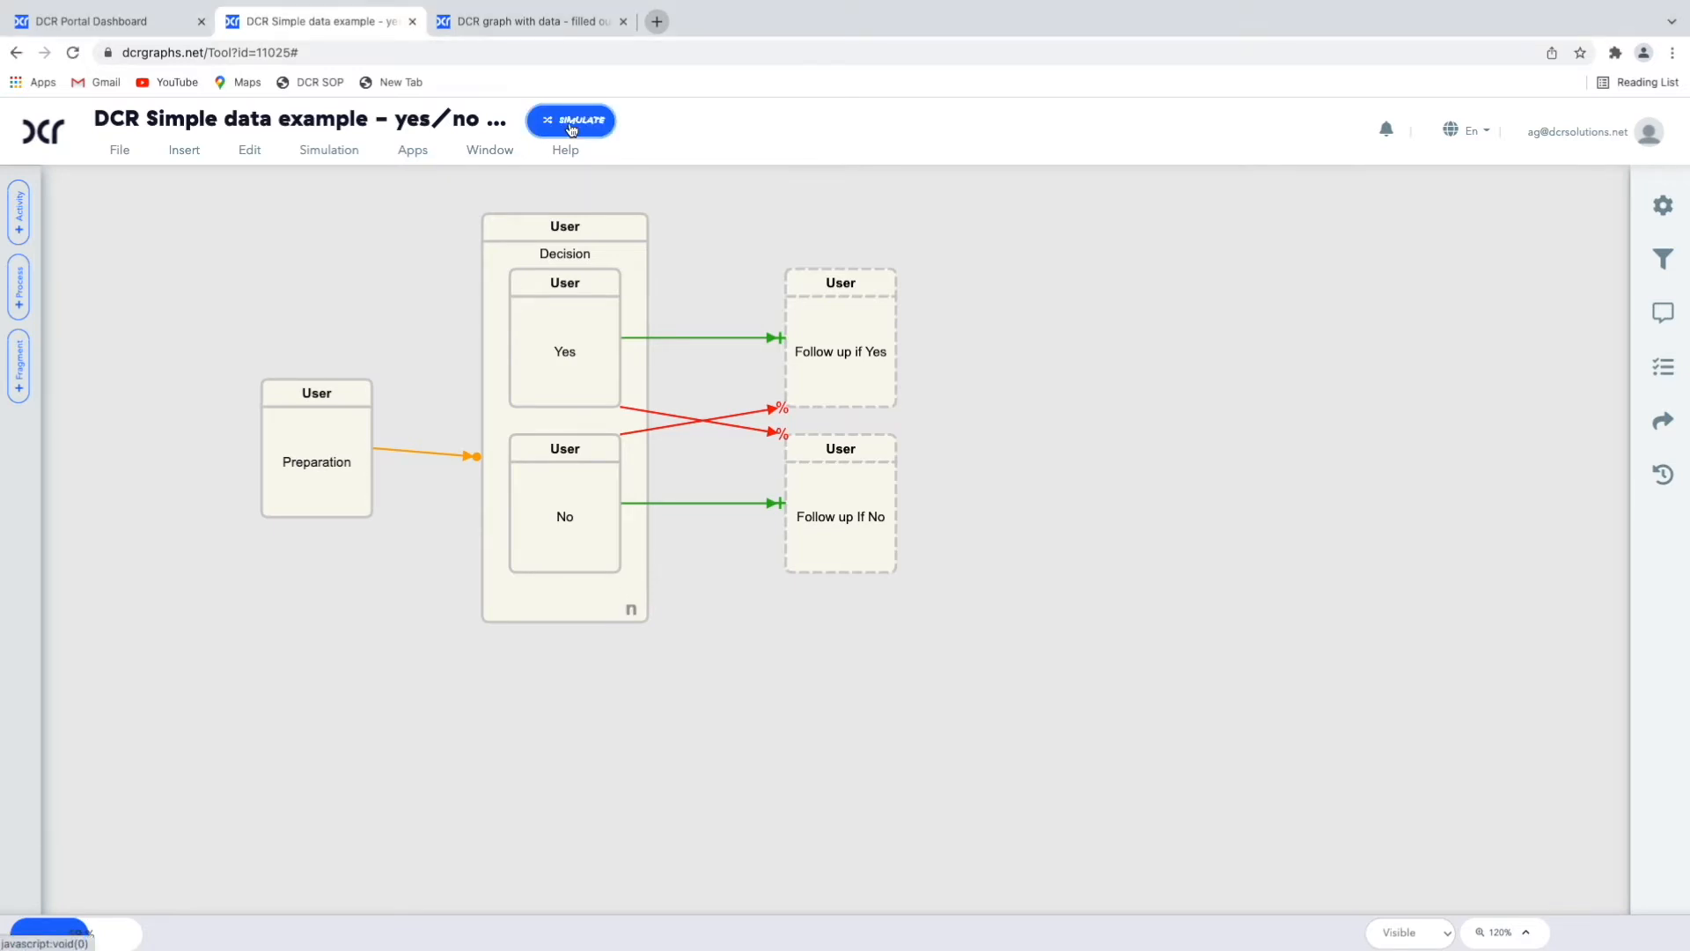
click(1088, 565)
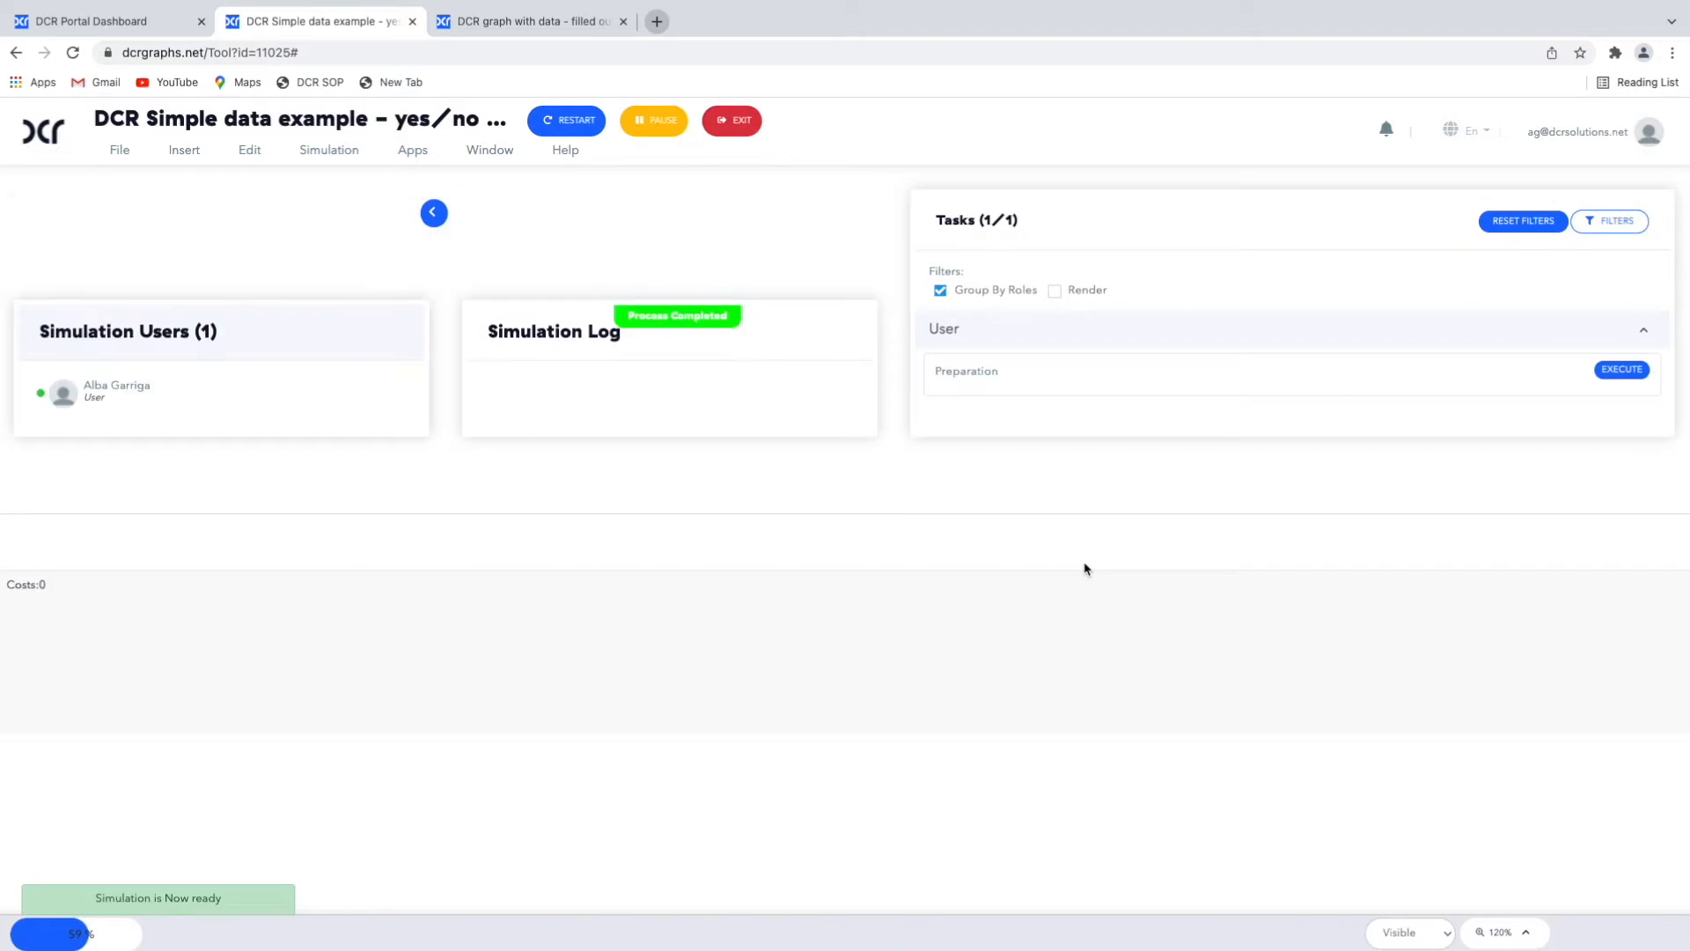
click(1055, 293)
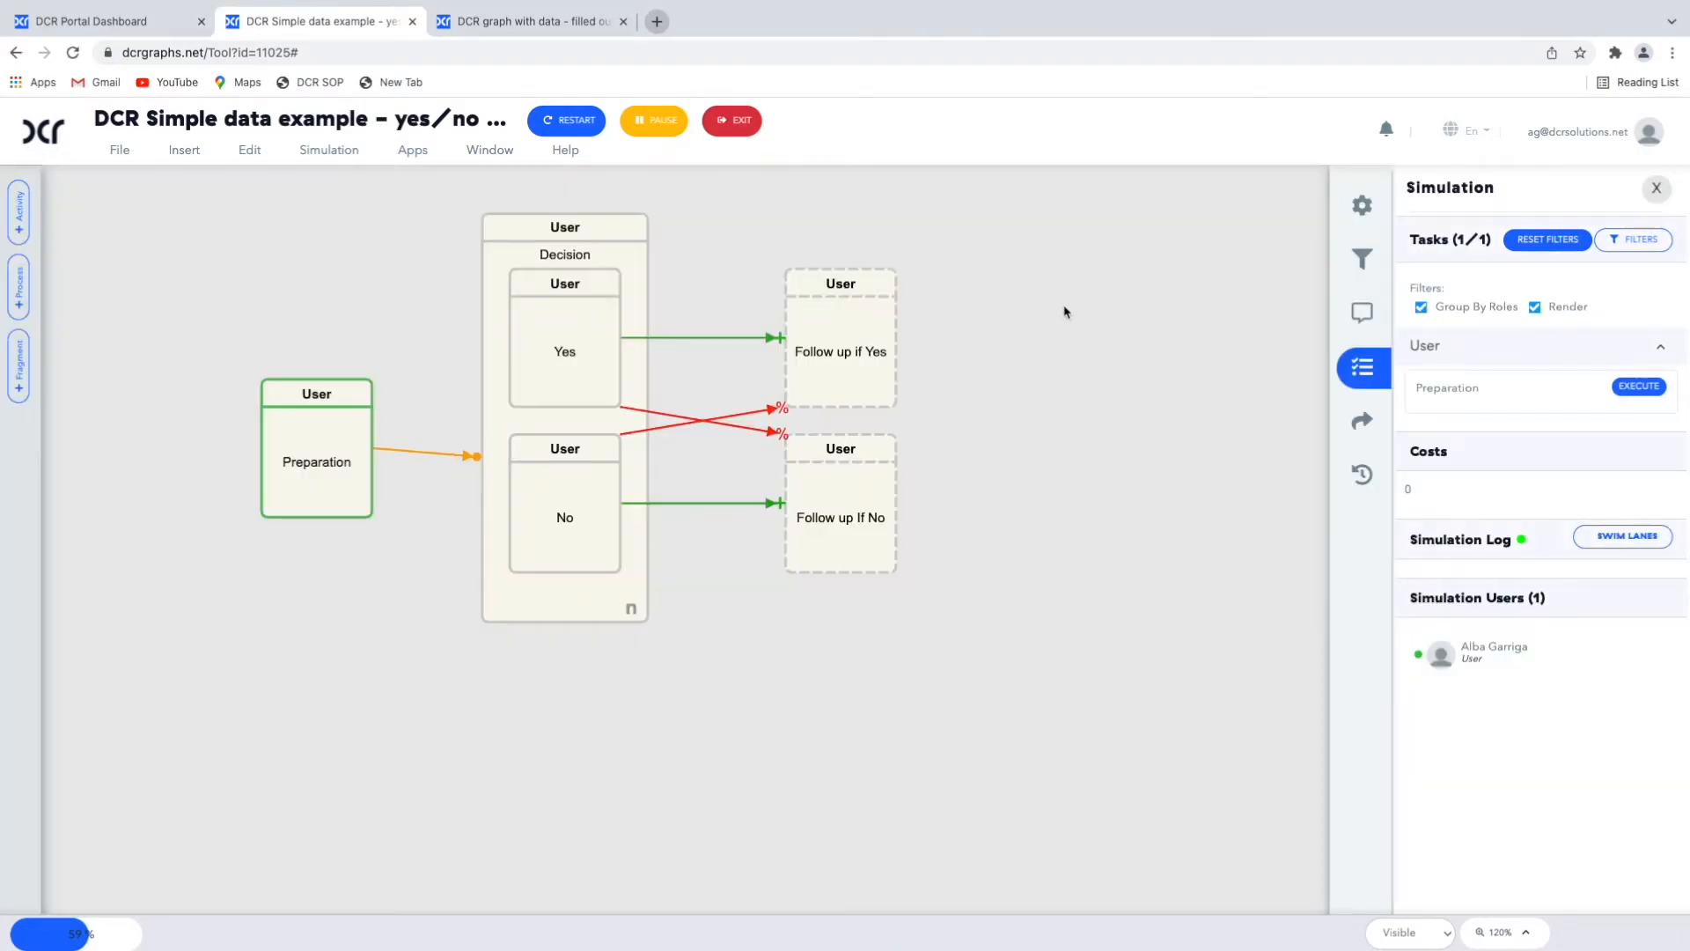
click(1630, 388)
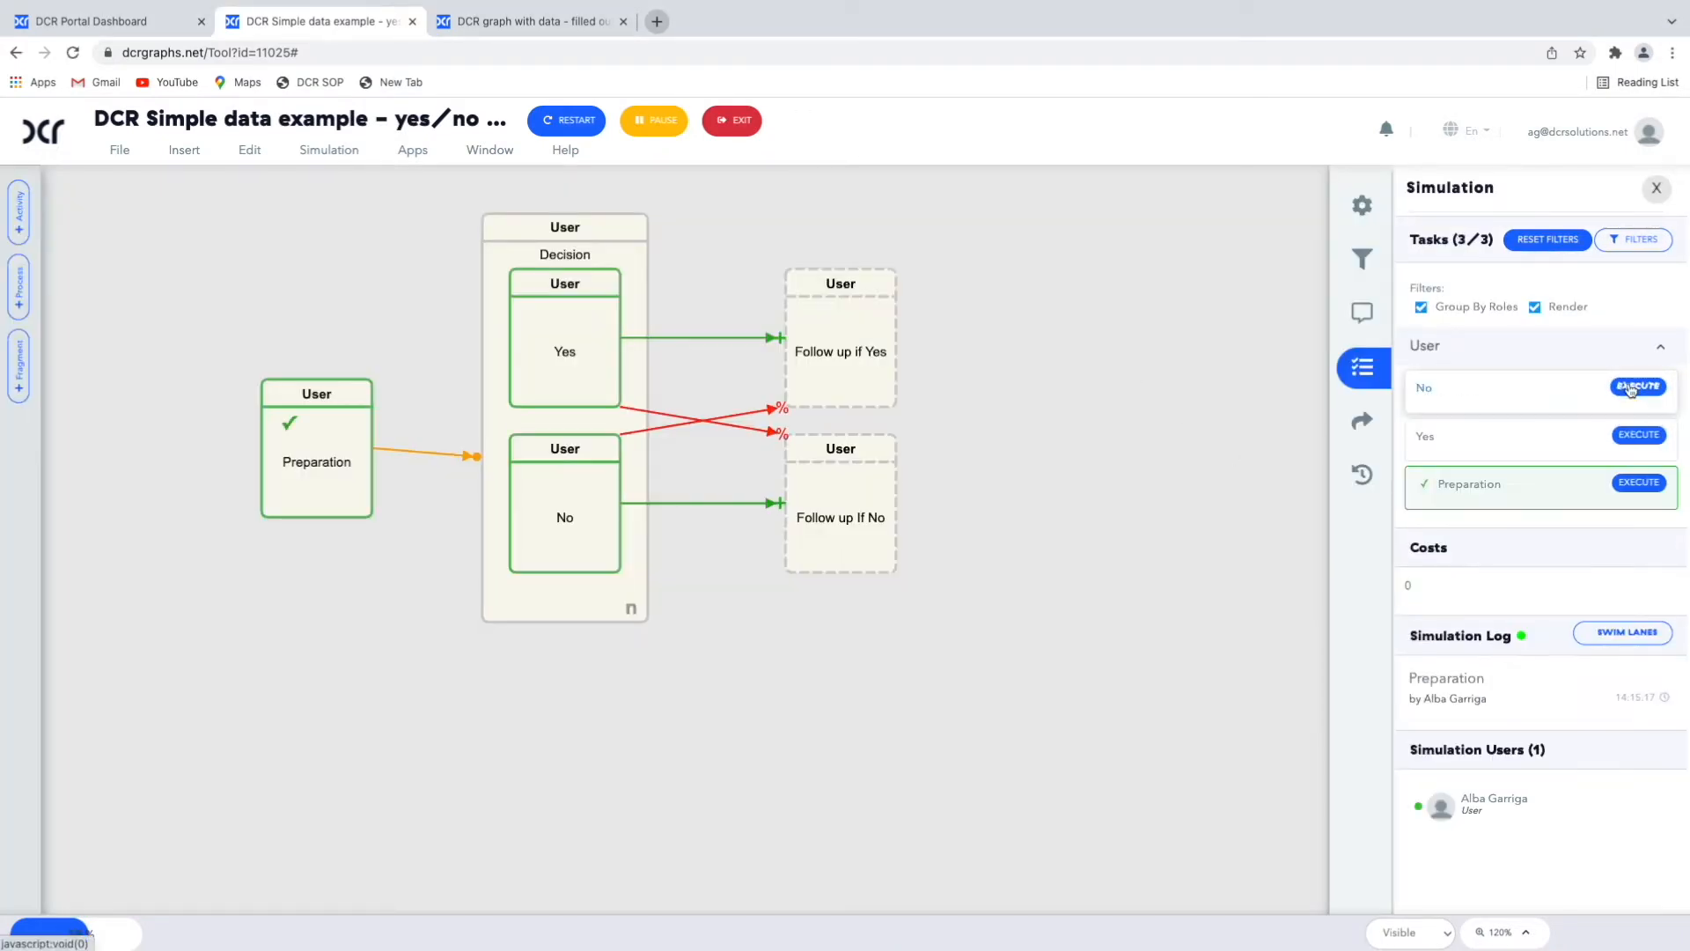
click(1637, 435)
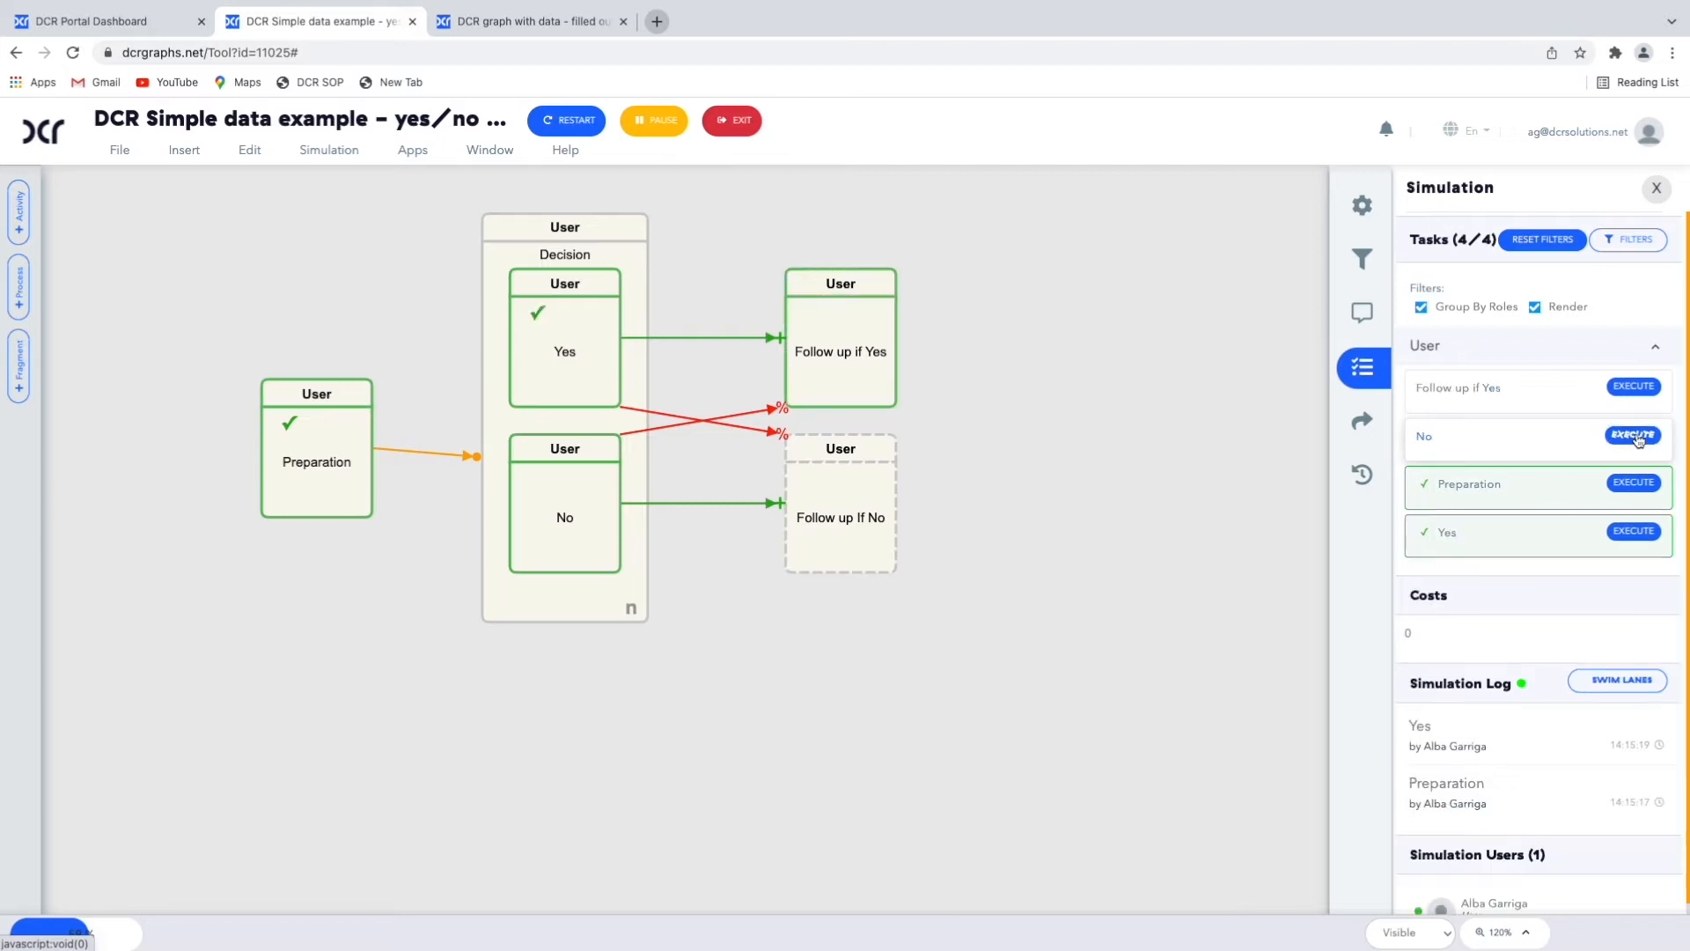
click(1633, 388)
click(1633, 387)
click(1631, 387)
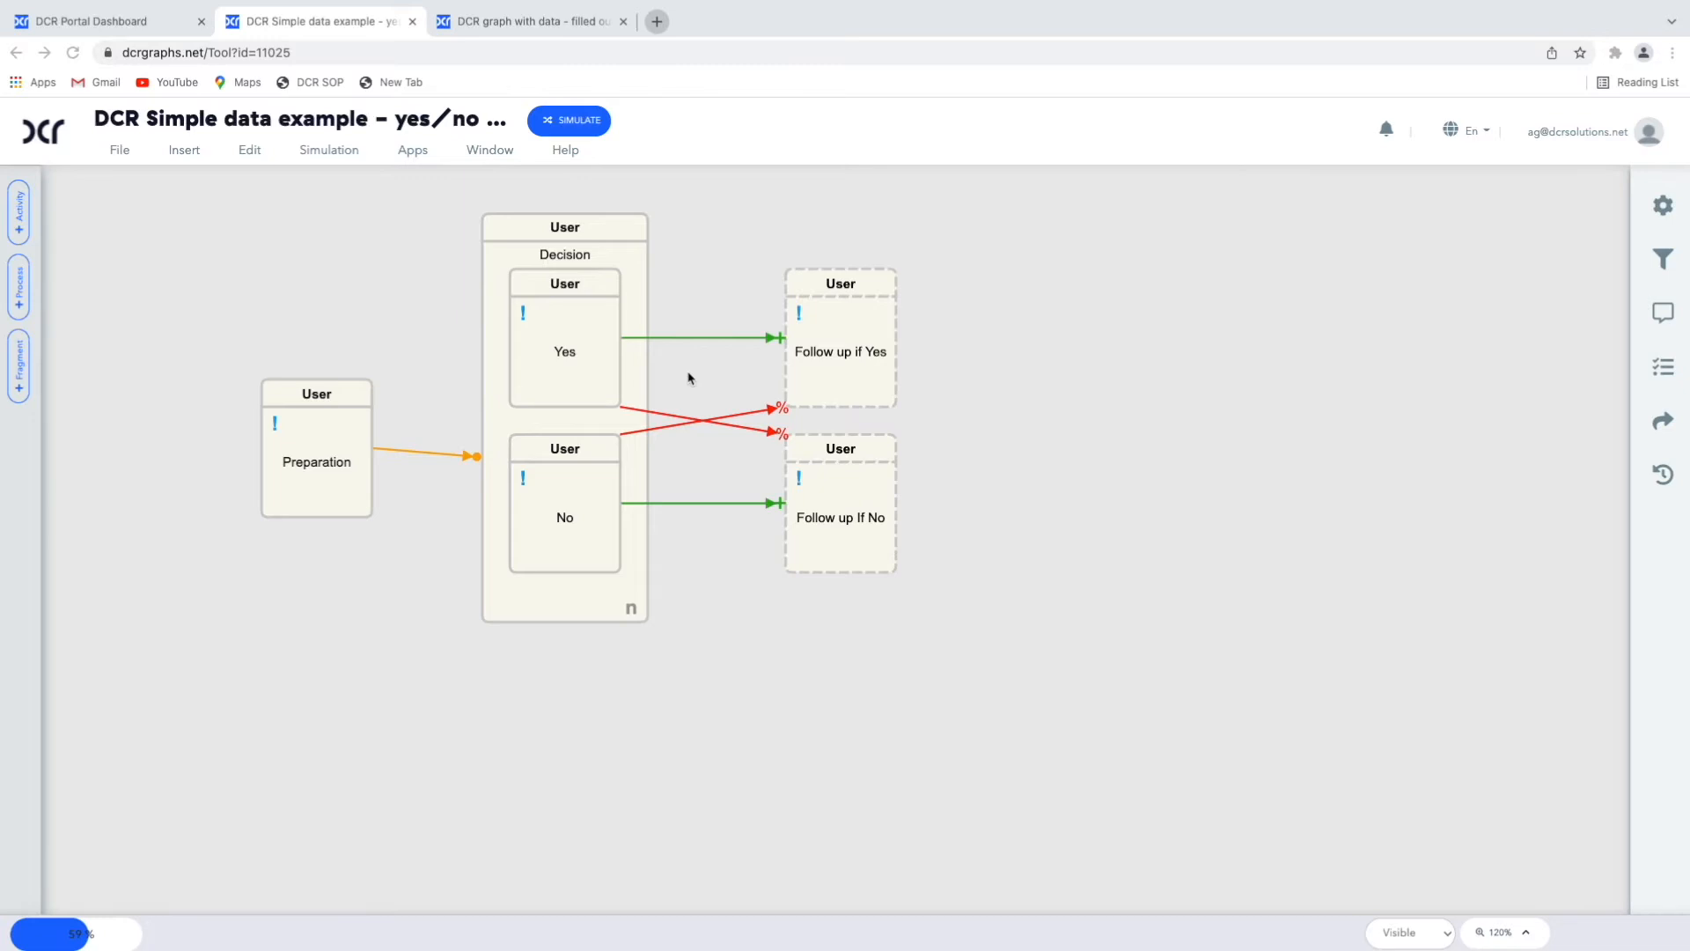
Step: Switch the Pending state of the Decision nest off and back on in its options
click(619, 256)
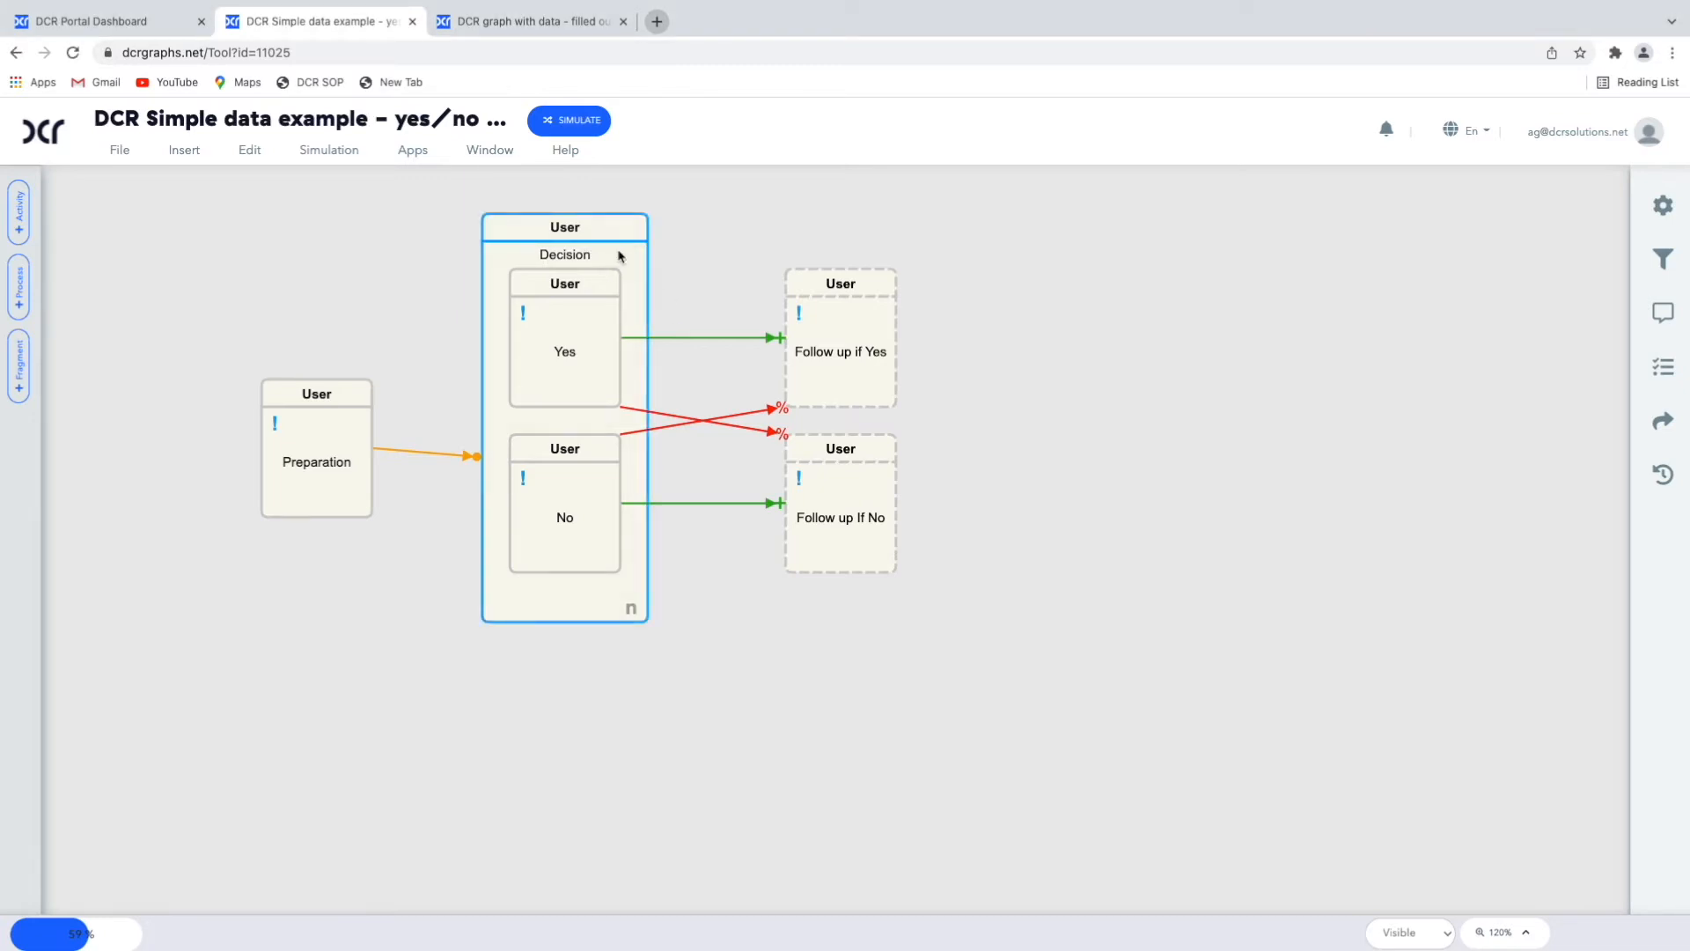
click(1662, 206)
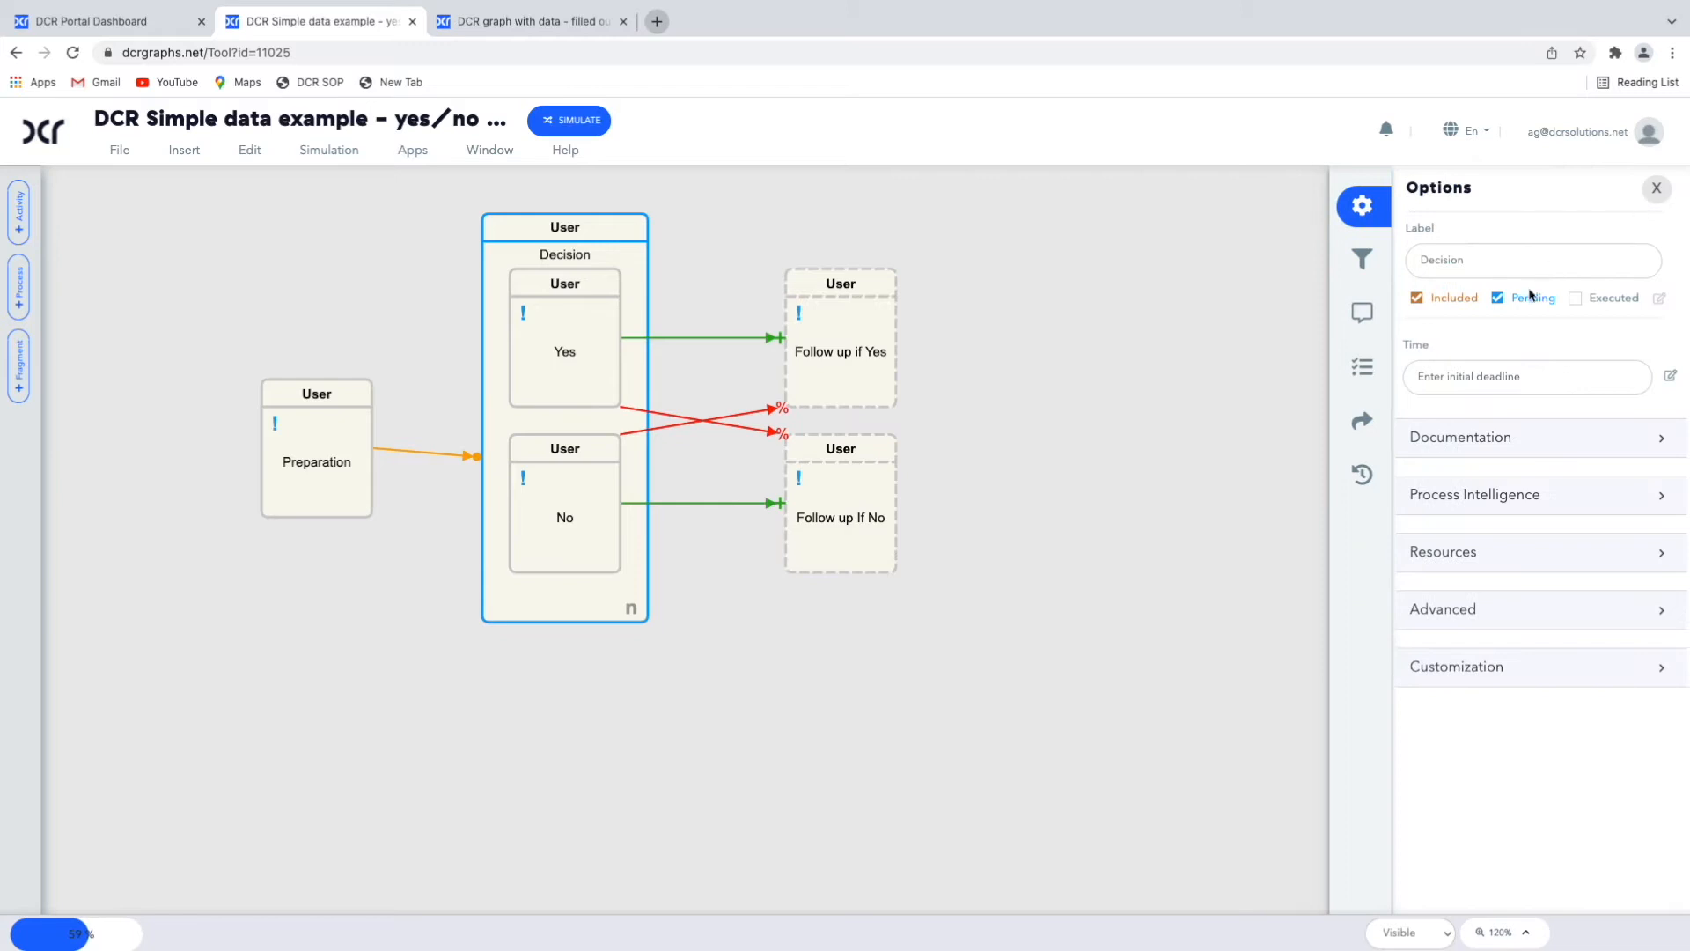
click(1498, 299)
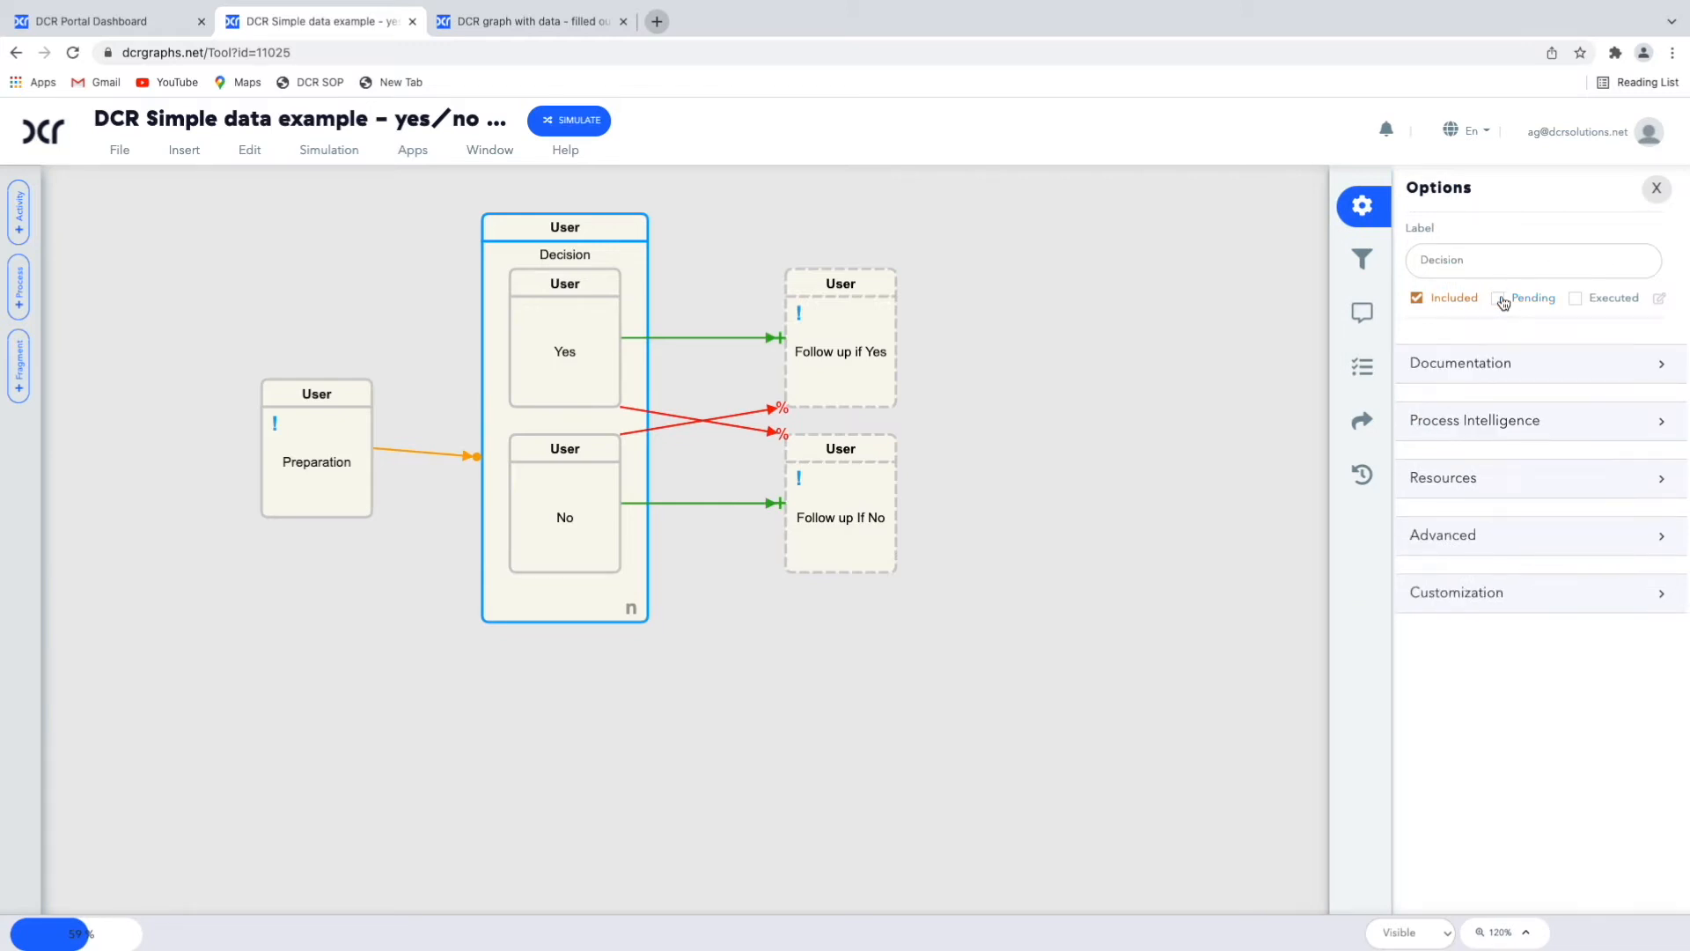
click(1498, 298)
Step: Simulate the graph with its pending activities, executing Preparation, Yes and Follow up if Yes in order
click(571, 122)
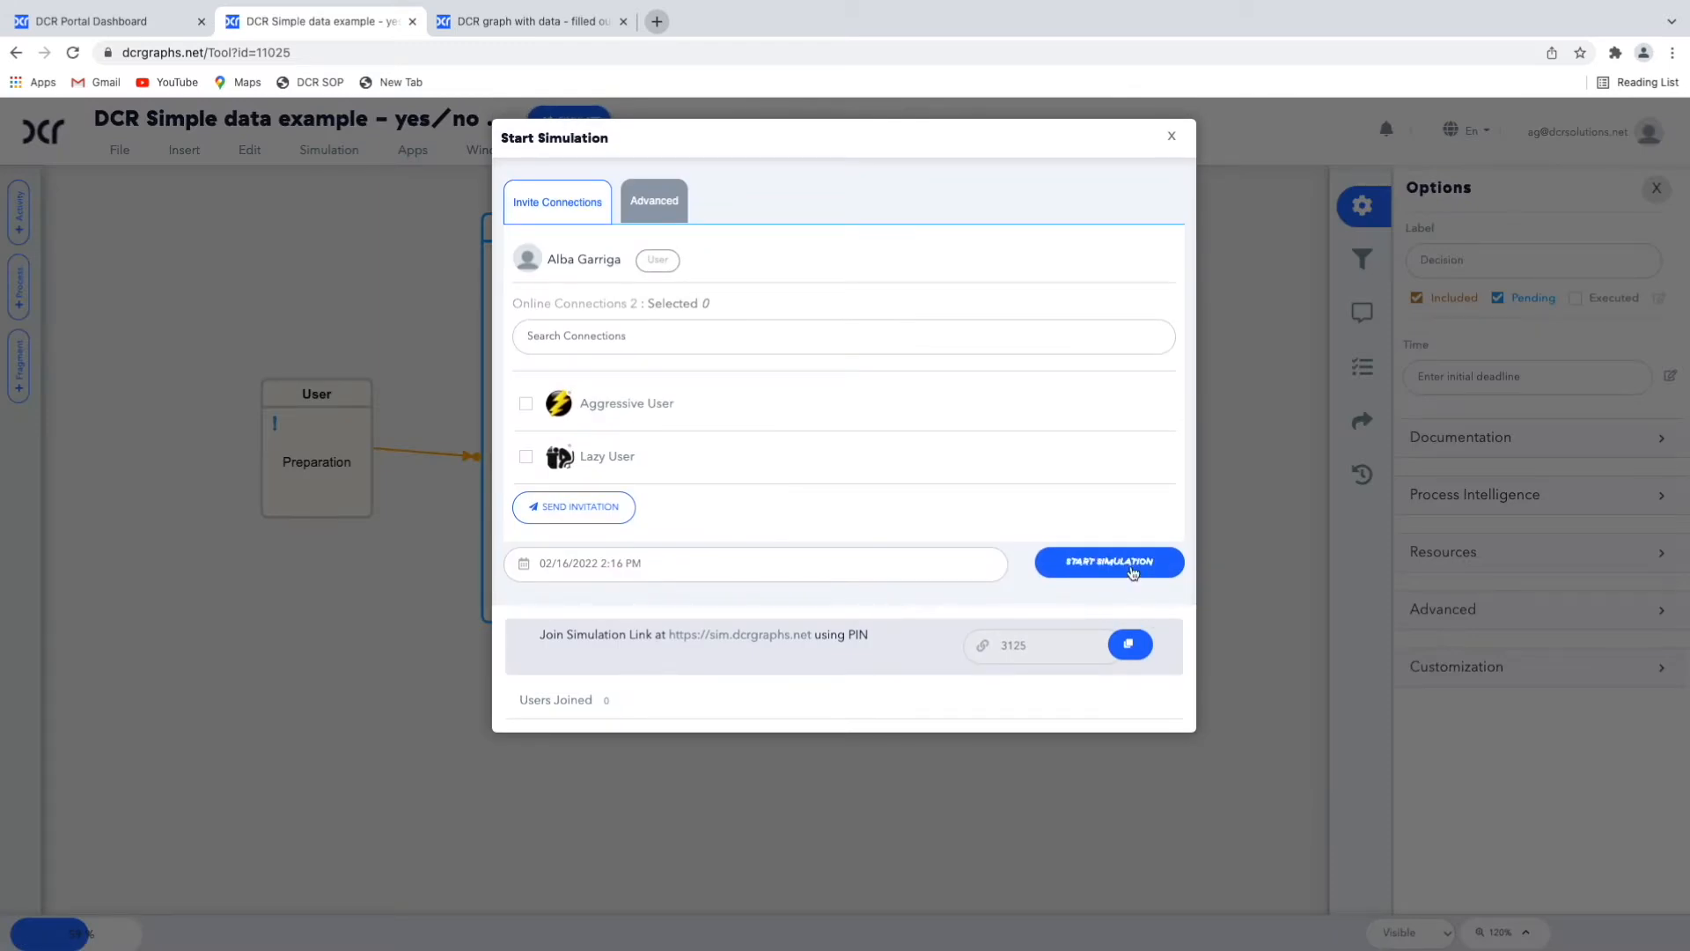
click(1133, 573)
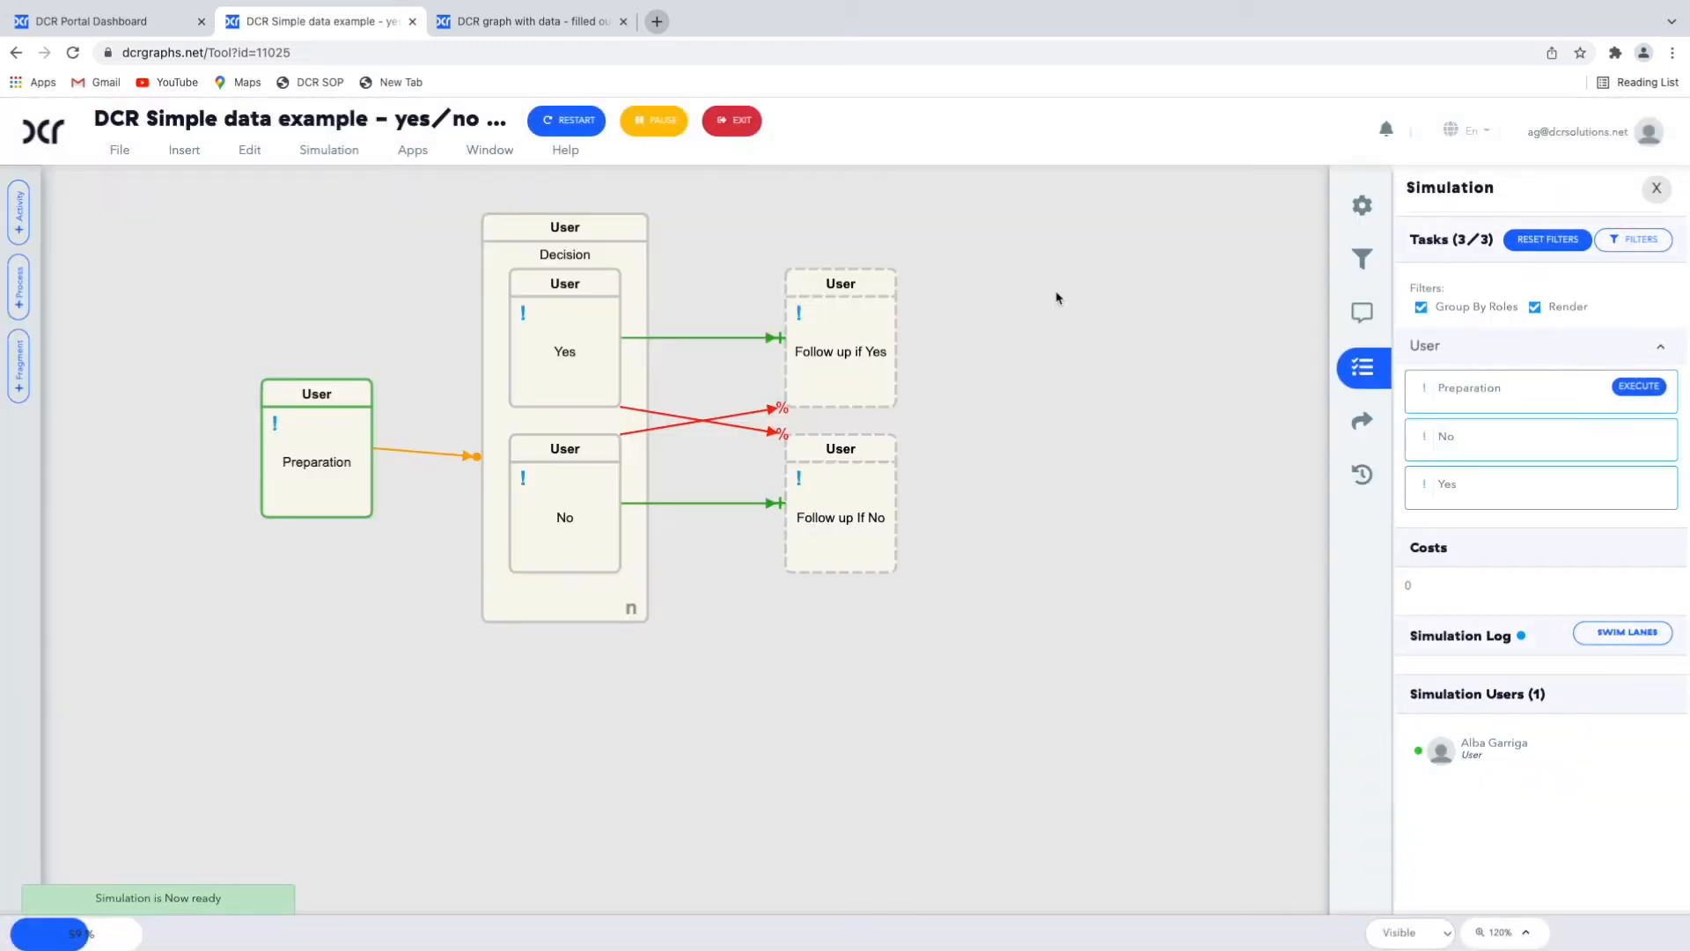
click(1638, 386)
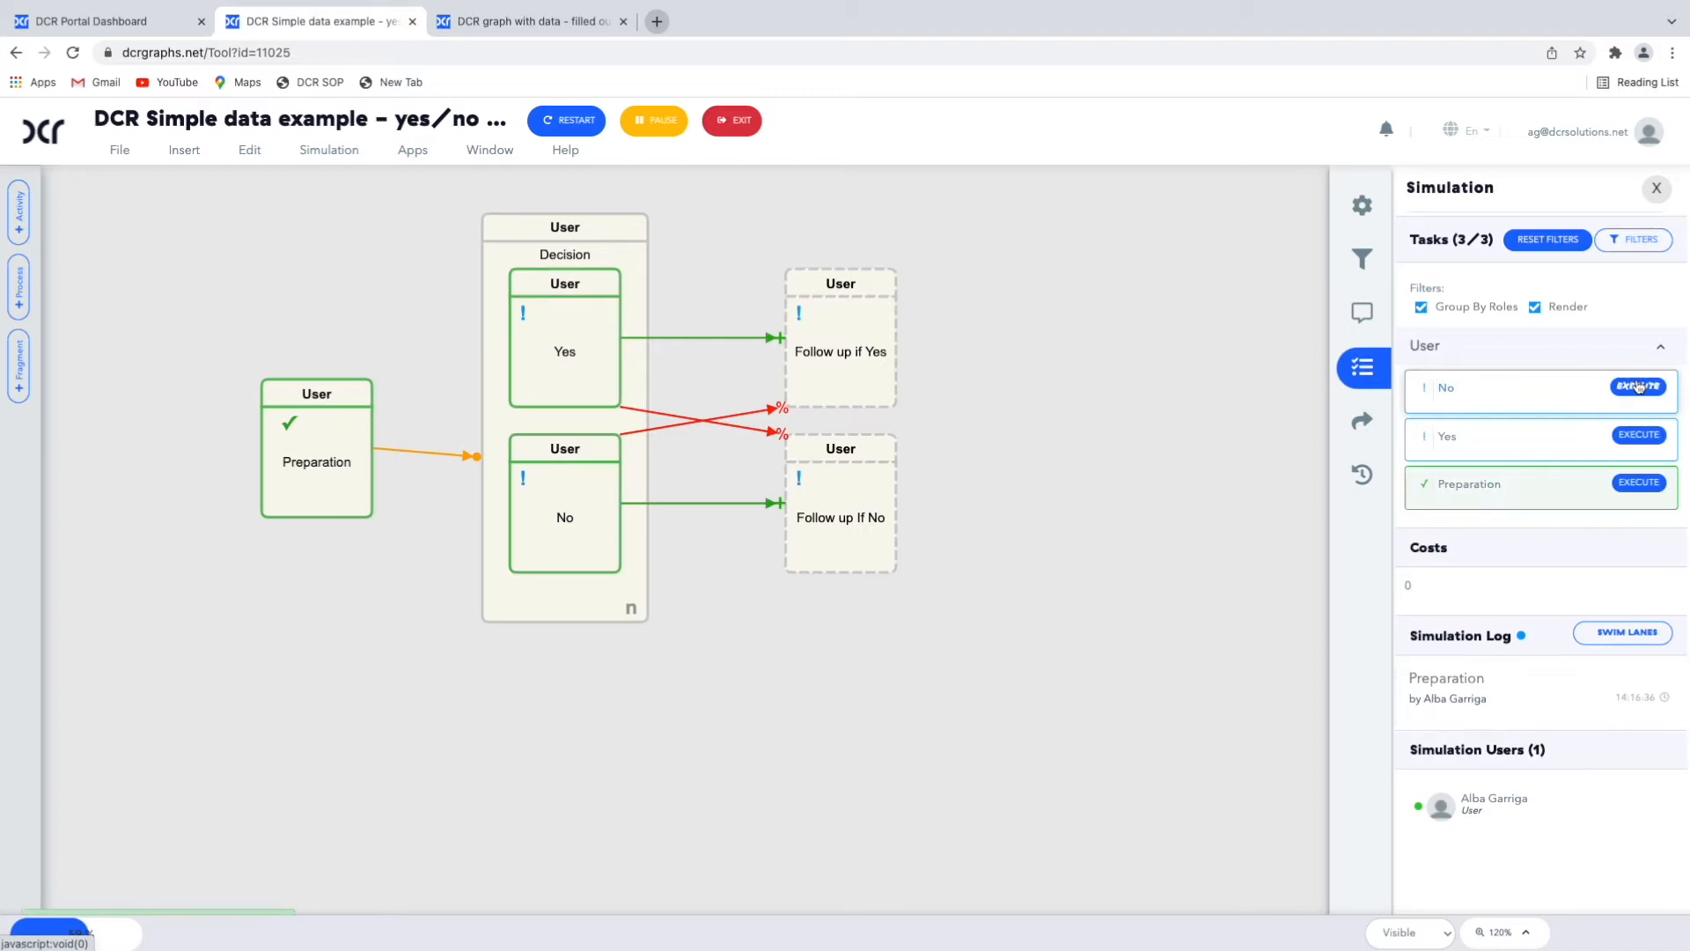
click(1638, 435)
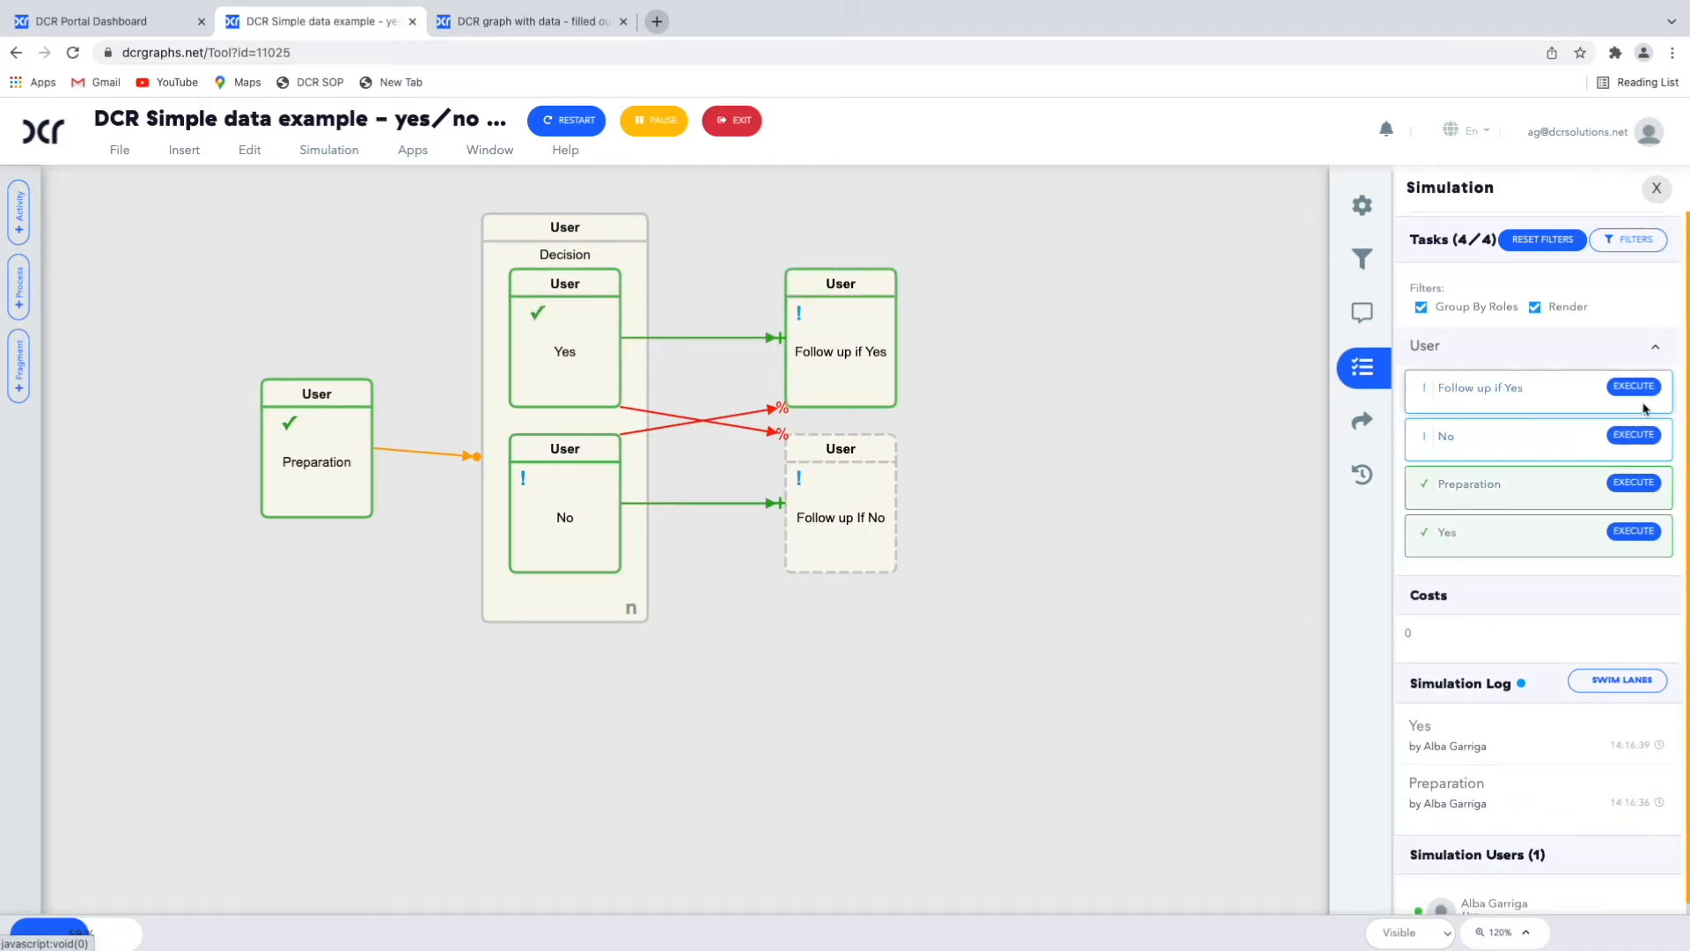
click(1638, 387)
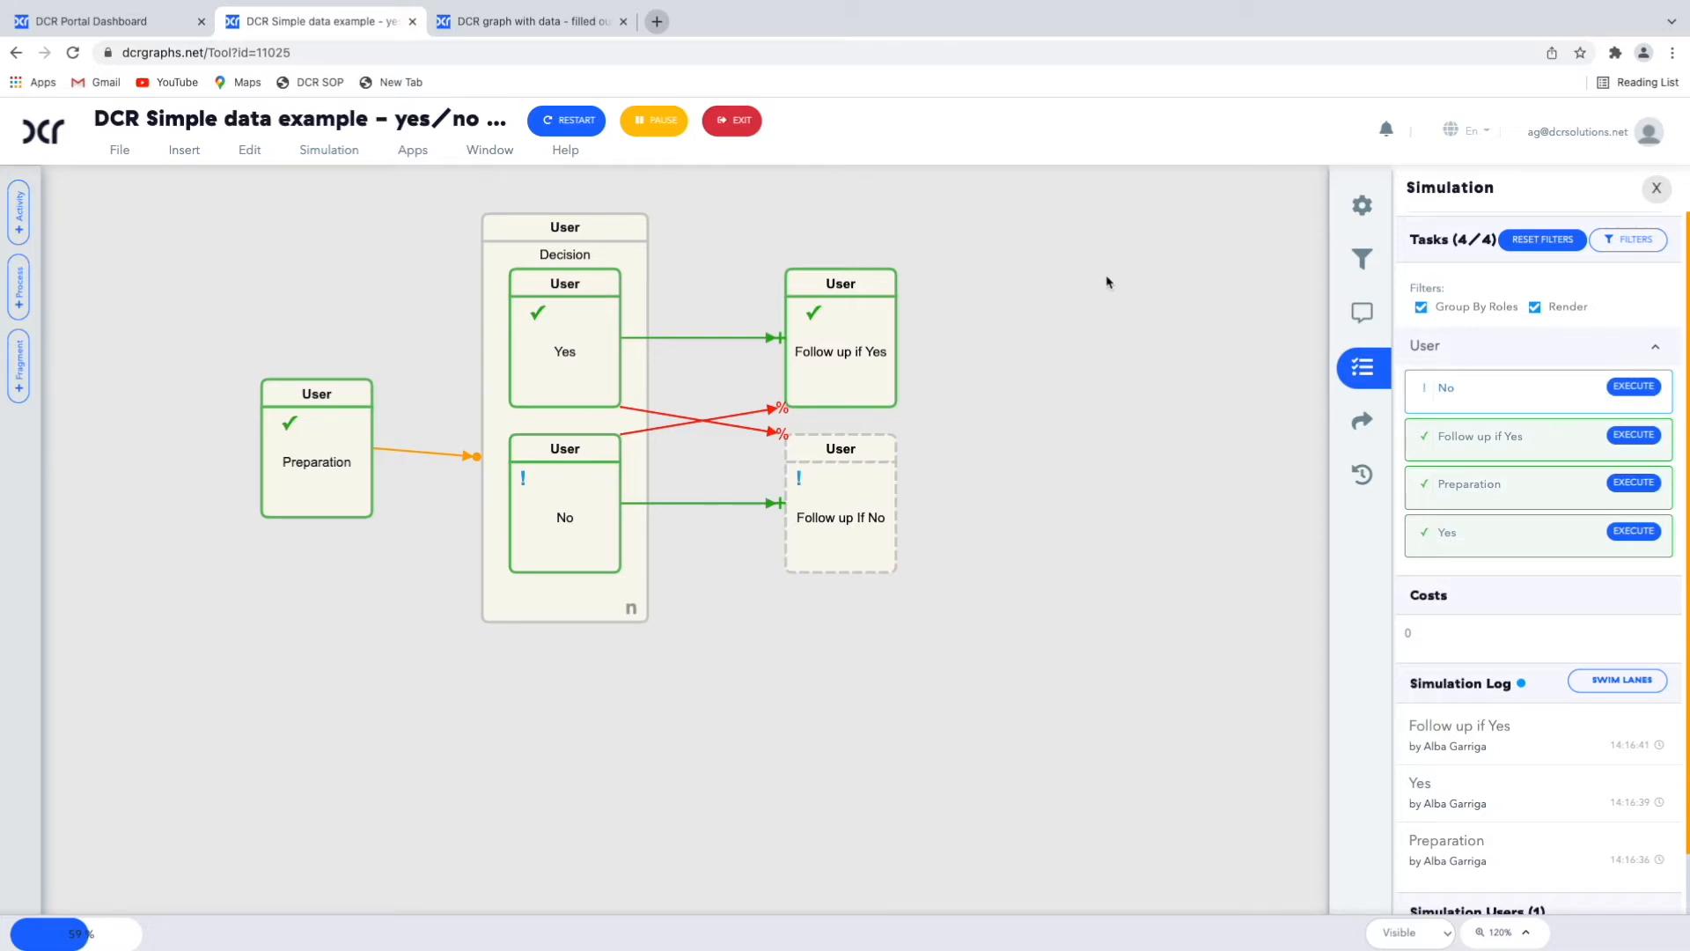
Step: Exit the simulation without saving it and add an Exclude rule from the Decision nest to itself
click(738, 120)
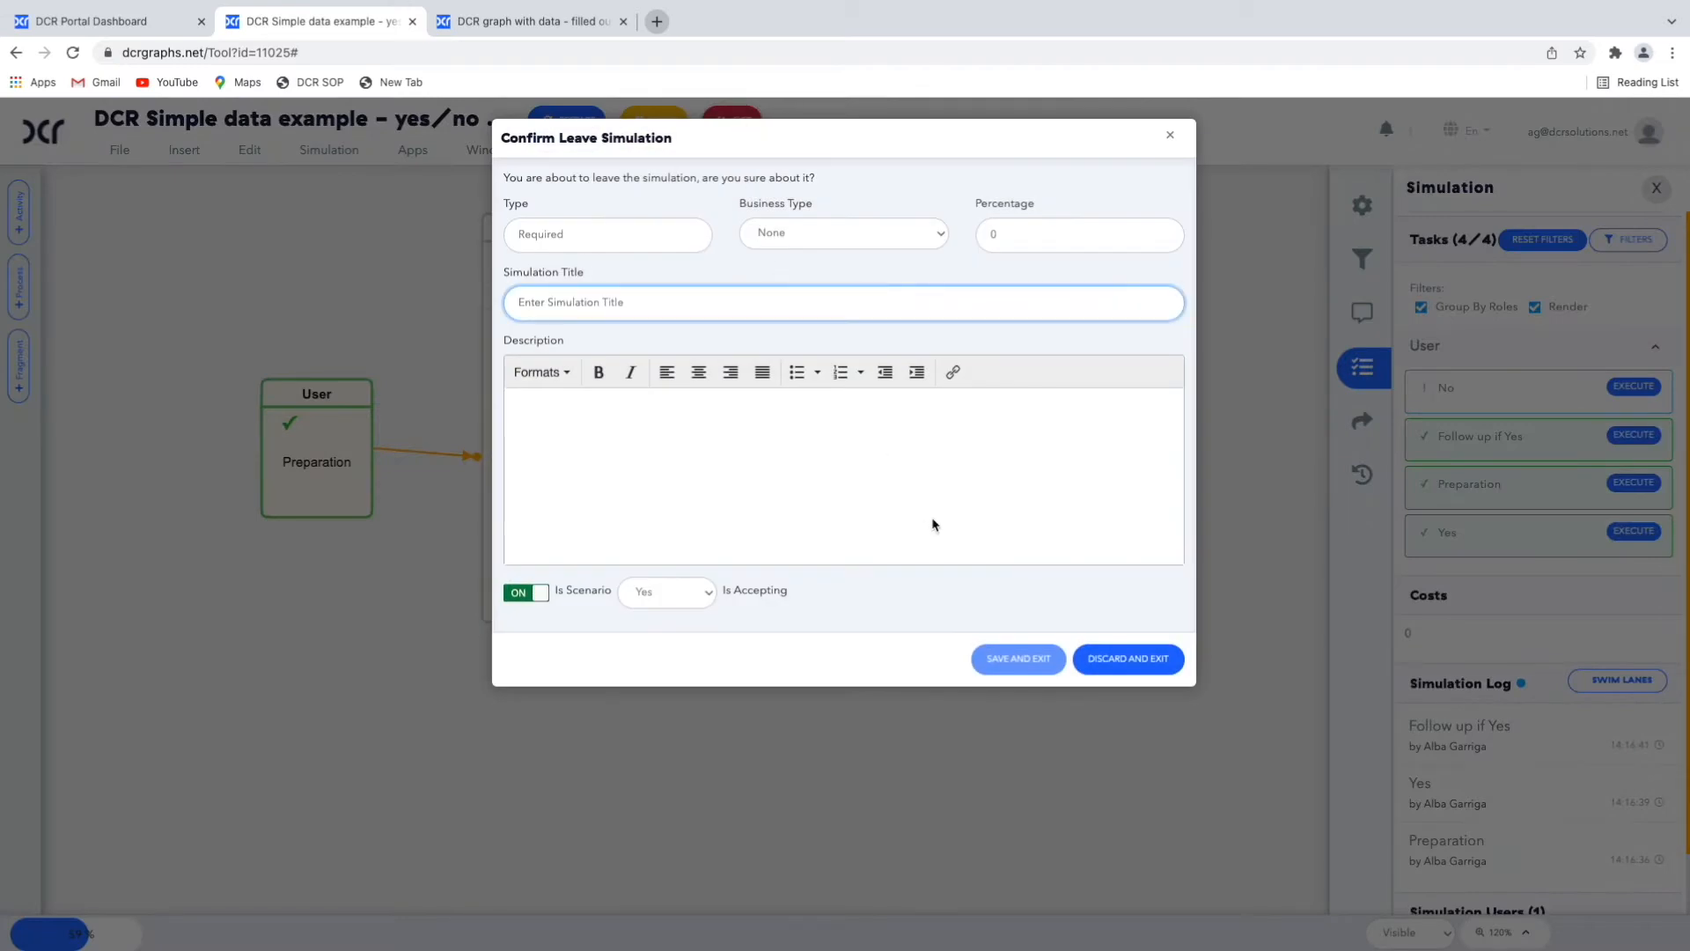
click(1128, 659)
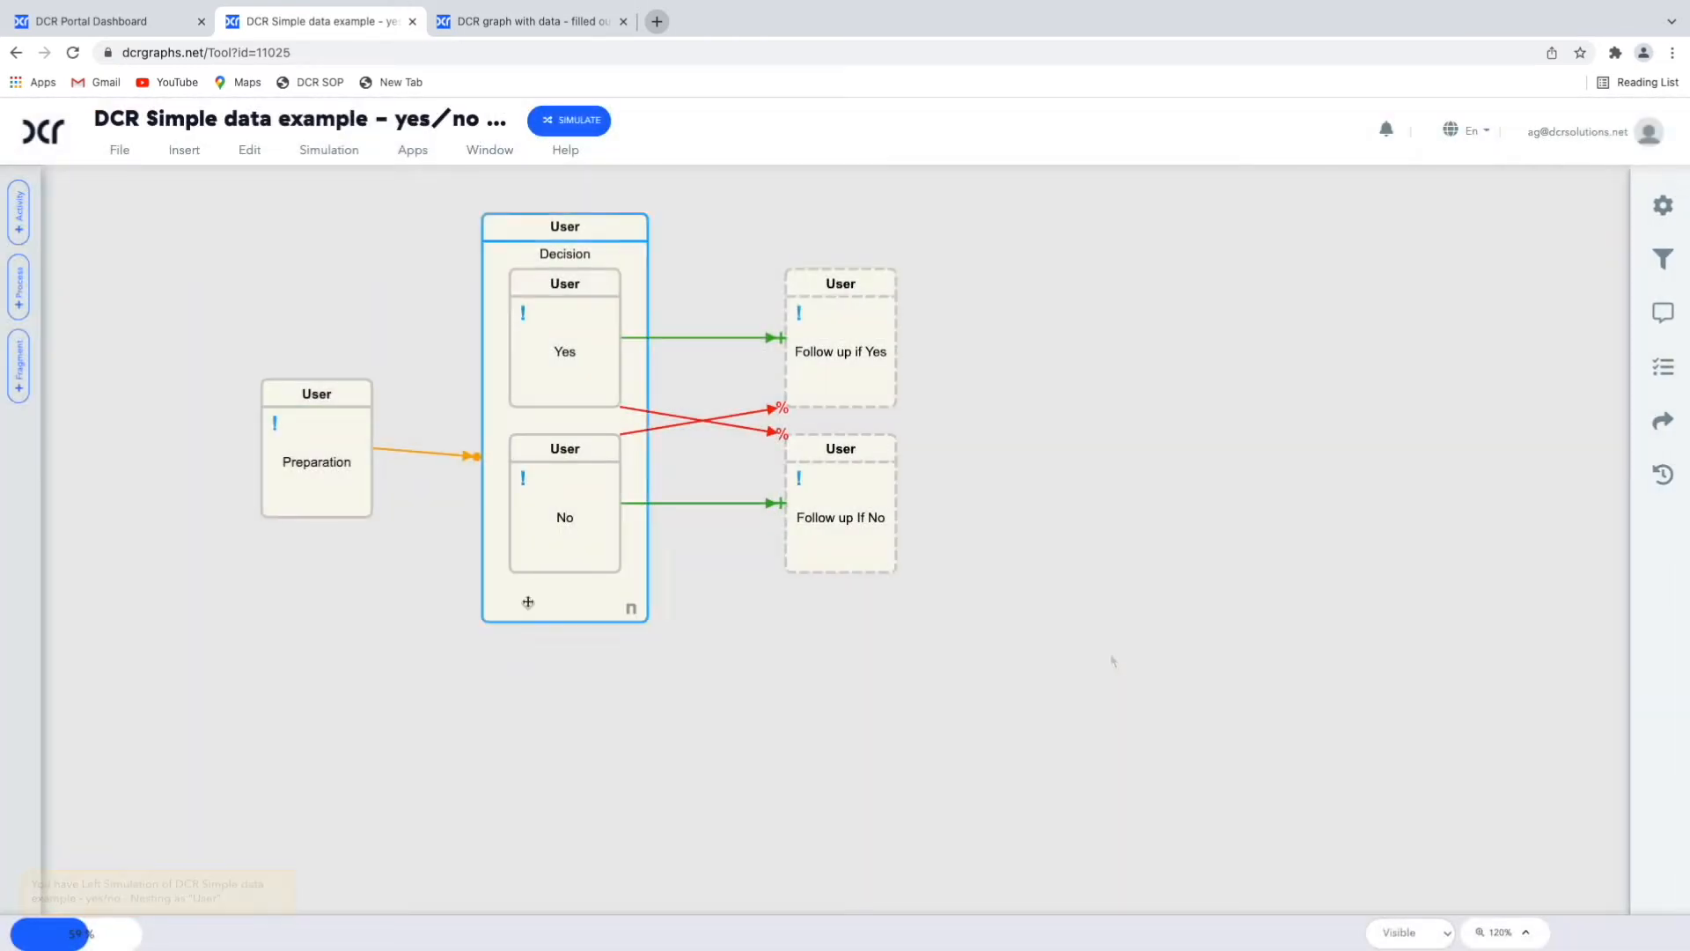
right_click(528, 602)
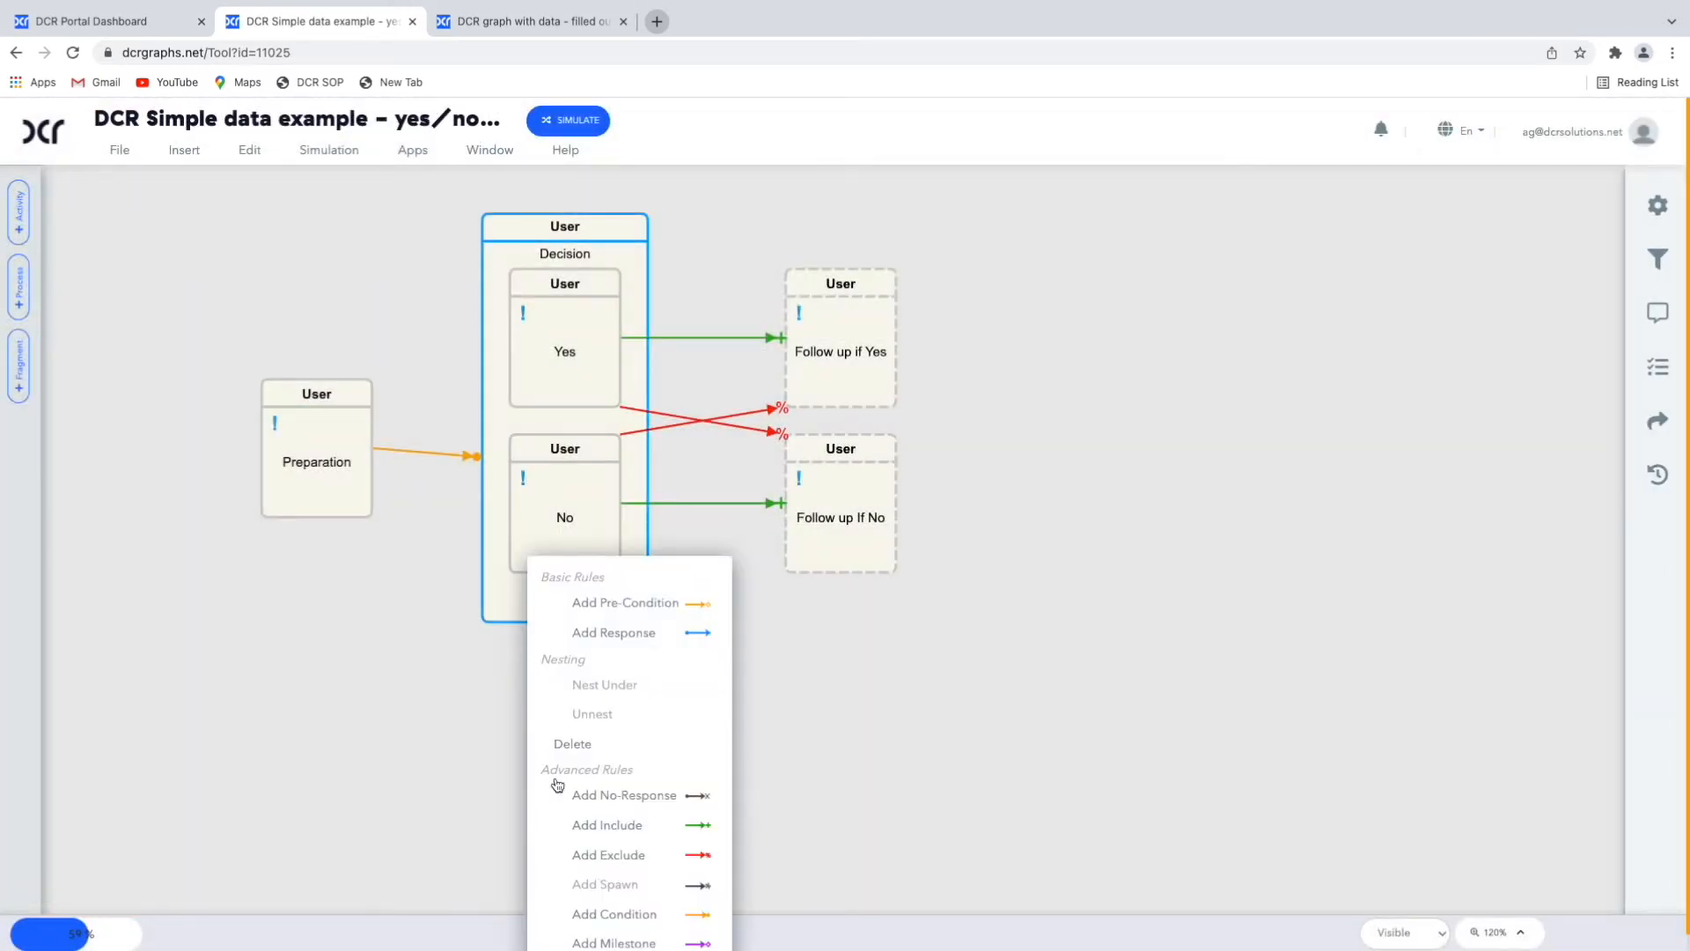
click(605, 855)
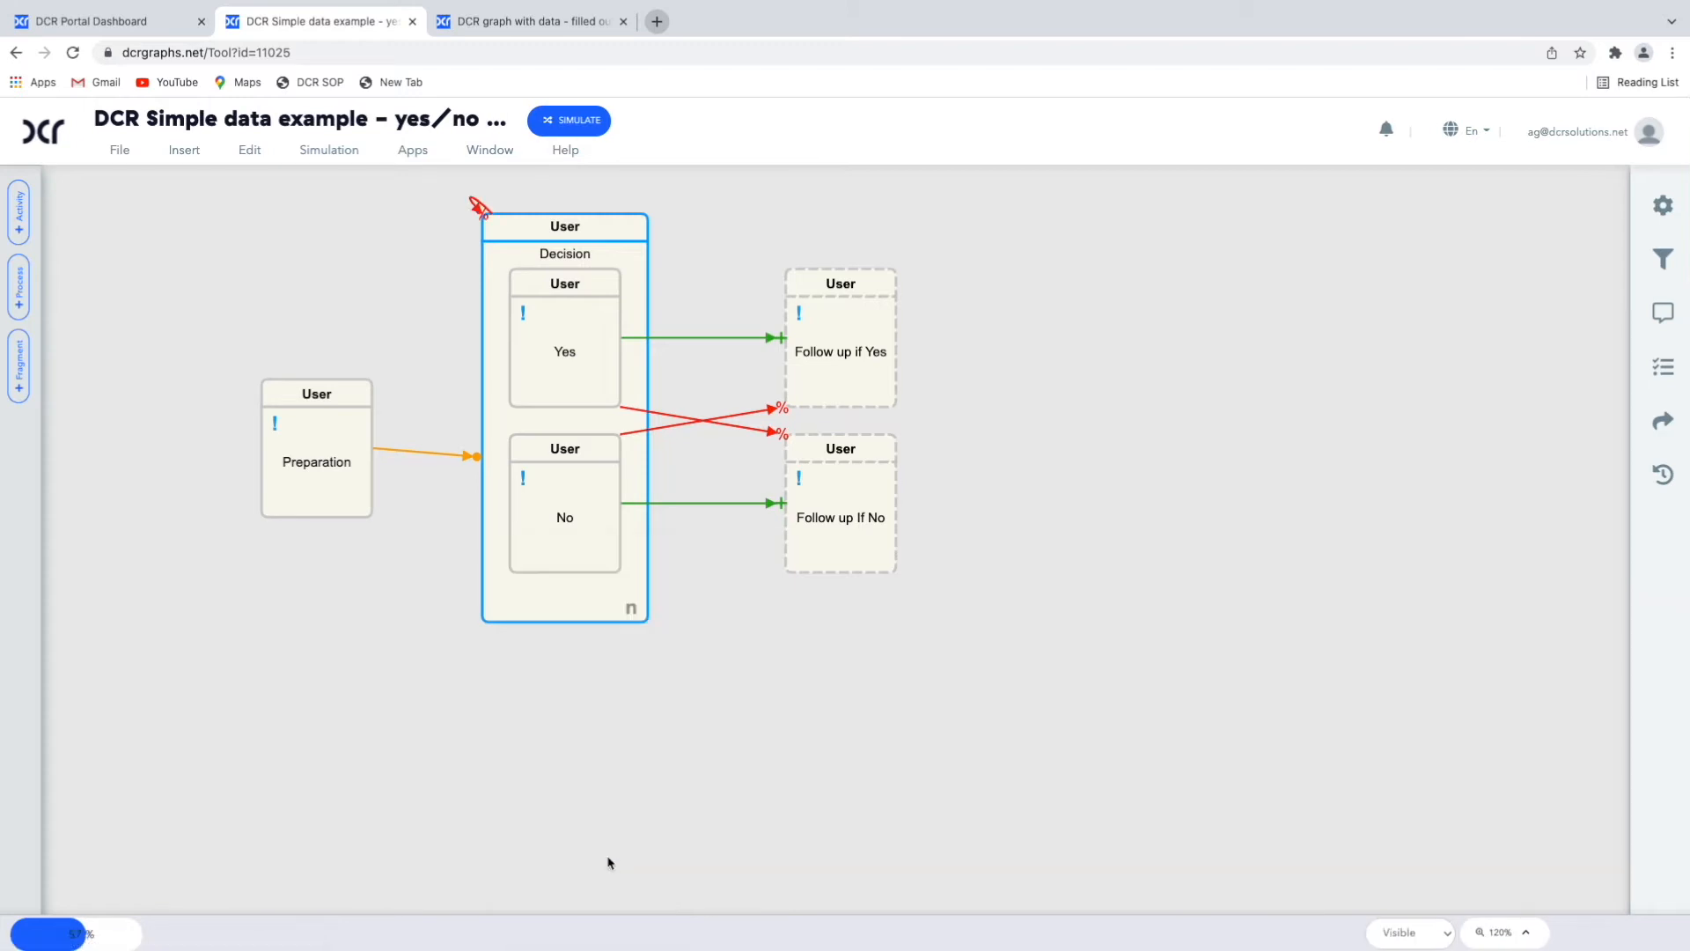
Step: Simulate the graph containing the self-exclude rule with Render enabled, execute Preparation, Yes and Follow up if Yes, and exit the simulation
click(574, 133)
click(1043, 541)
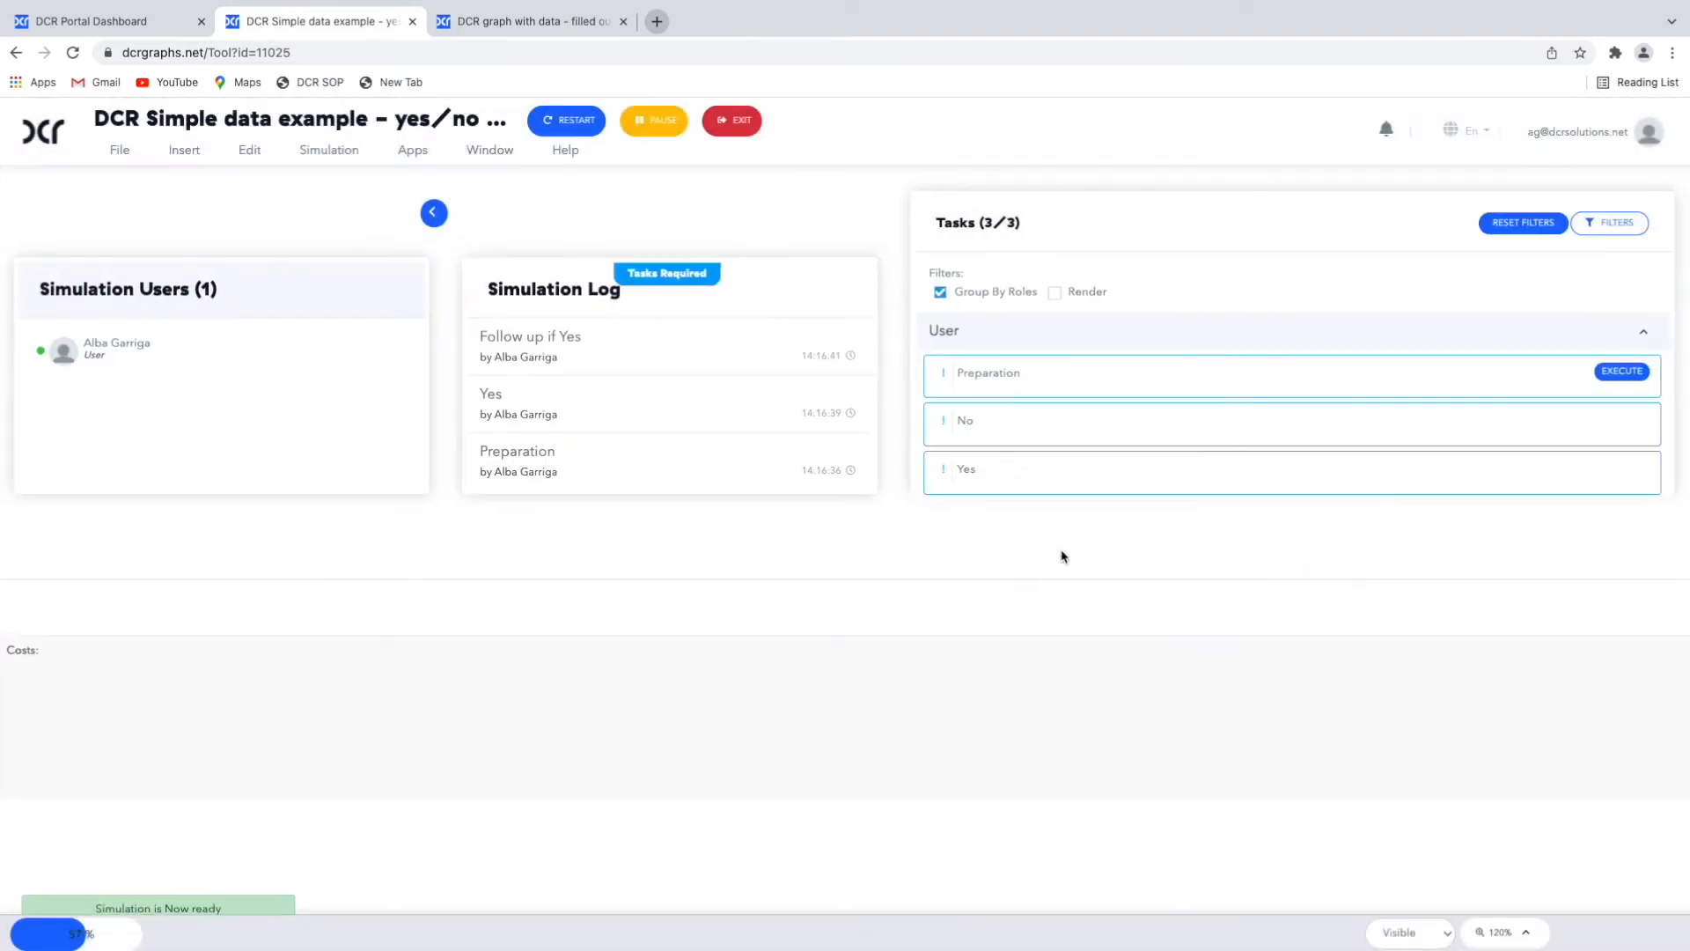
click(1057, 296)
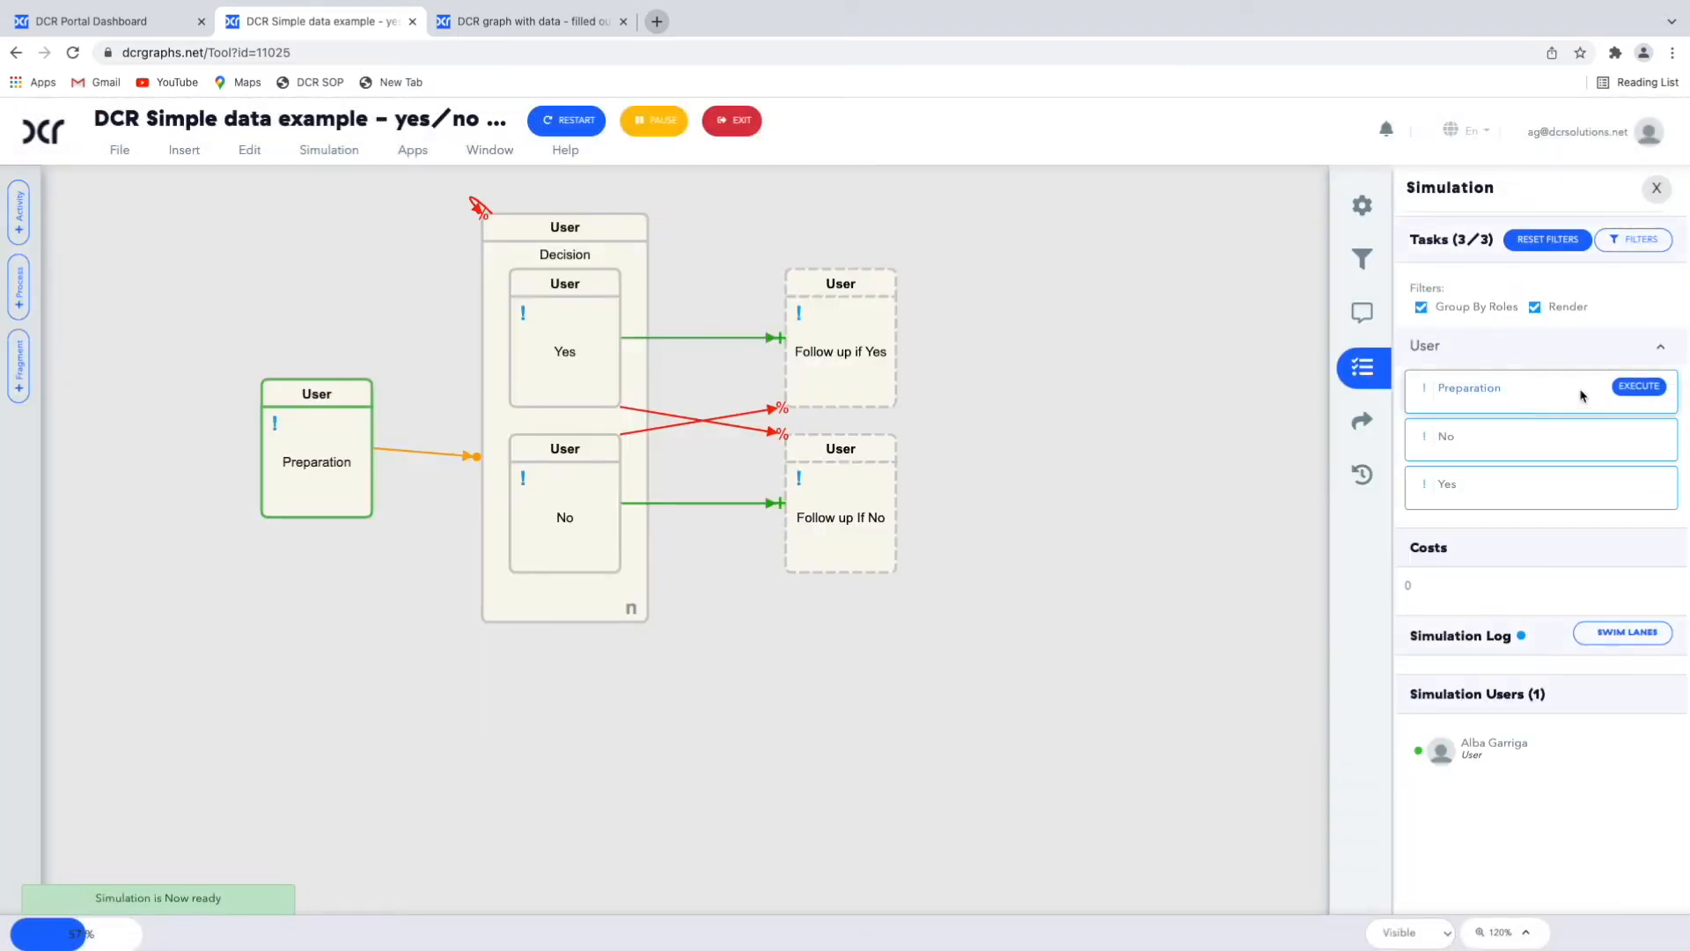
click(1630, 387)
click(1637, 436)
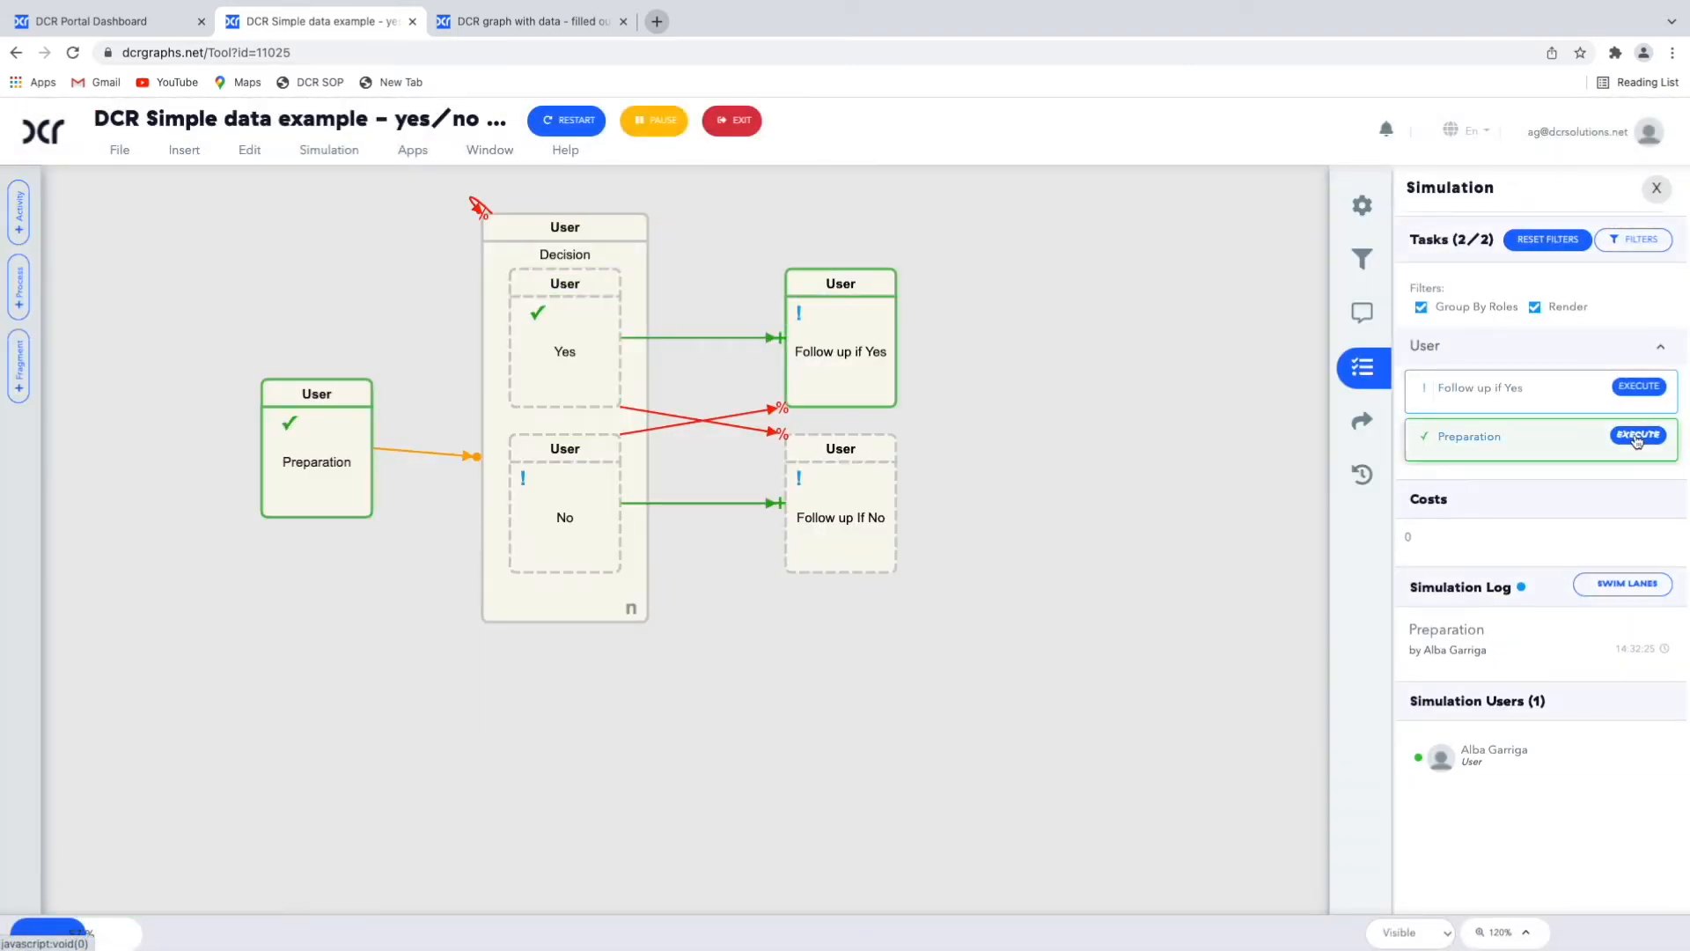
click(1639, 387)
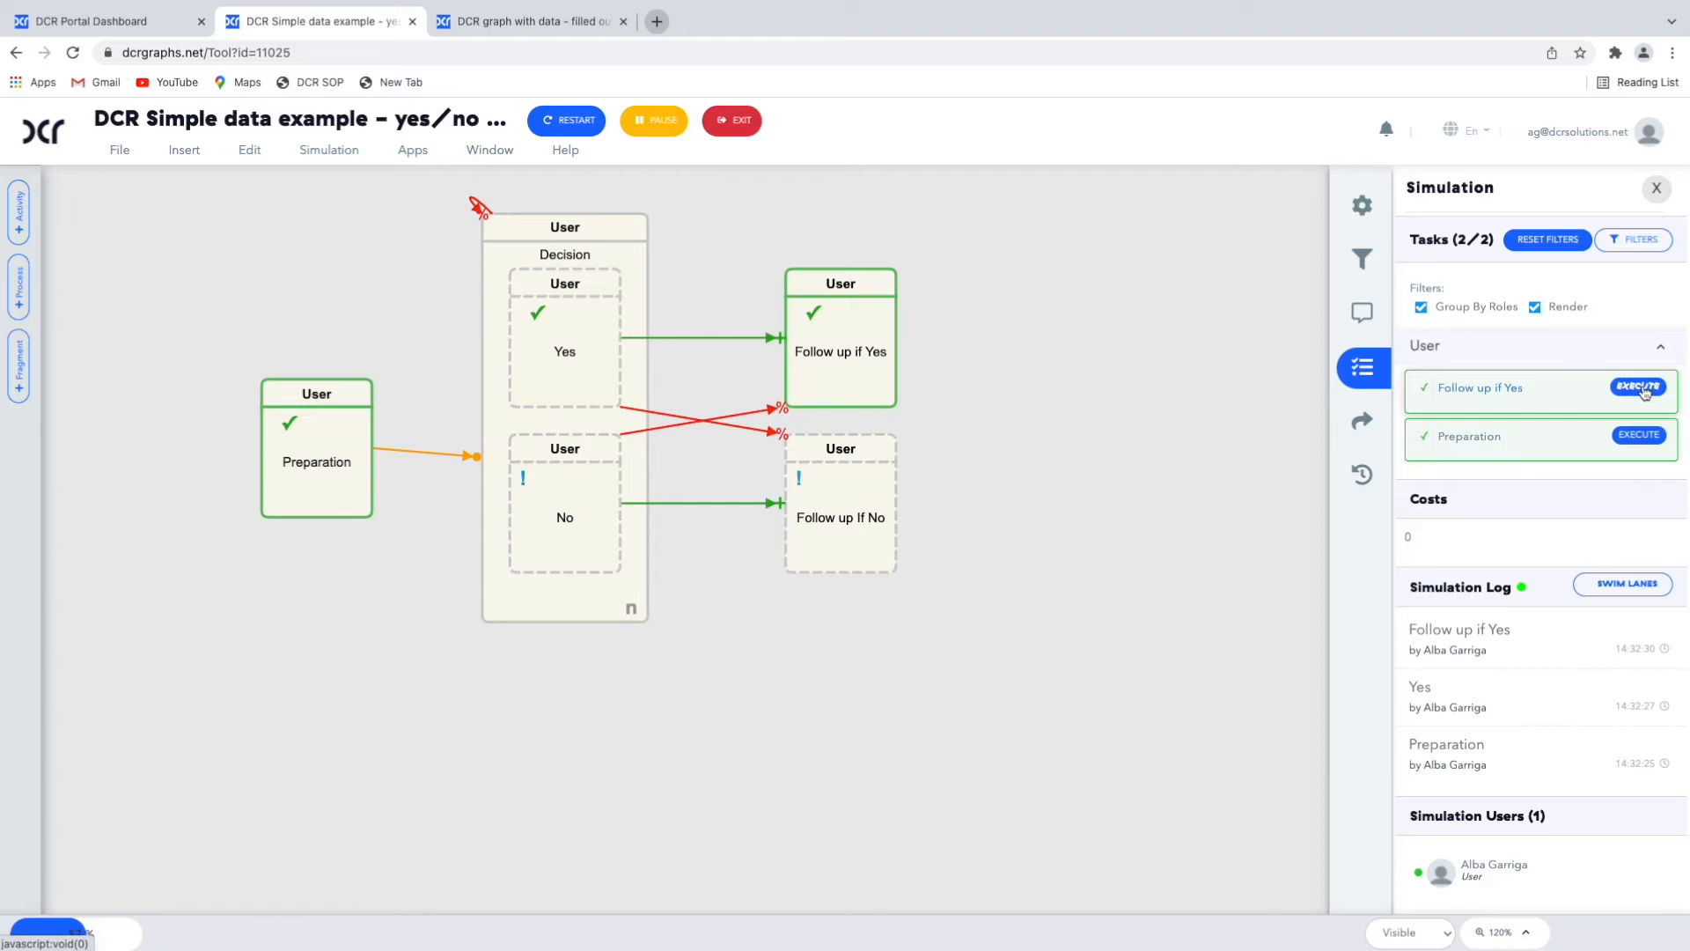
click(731, 120)
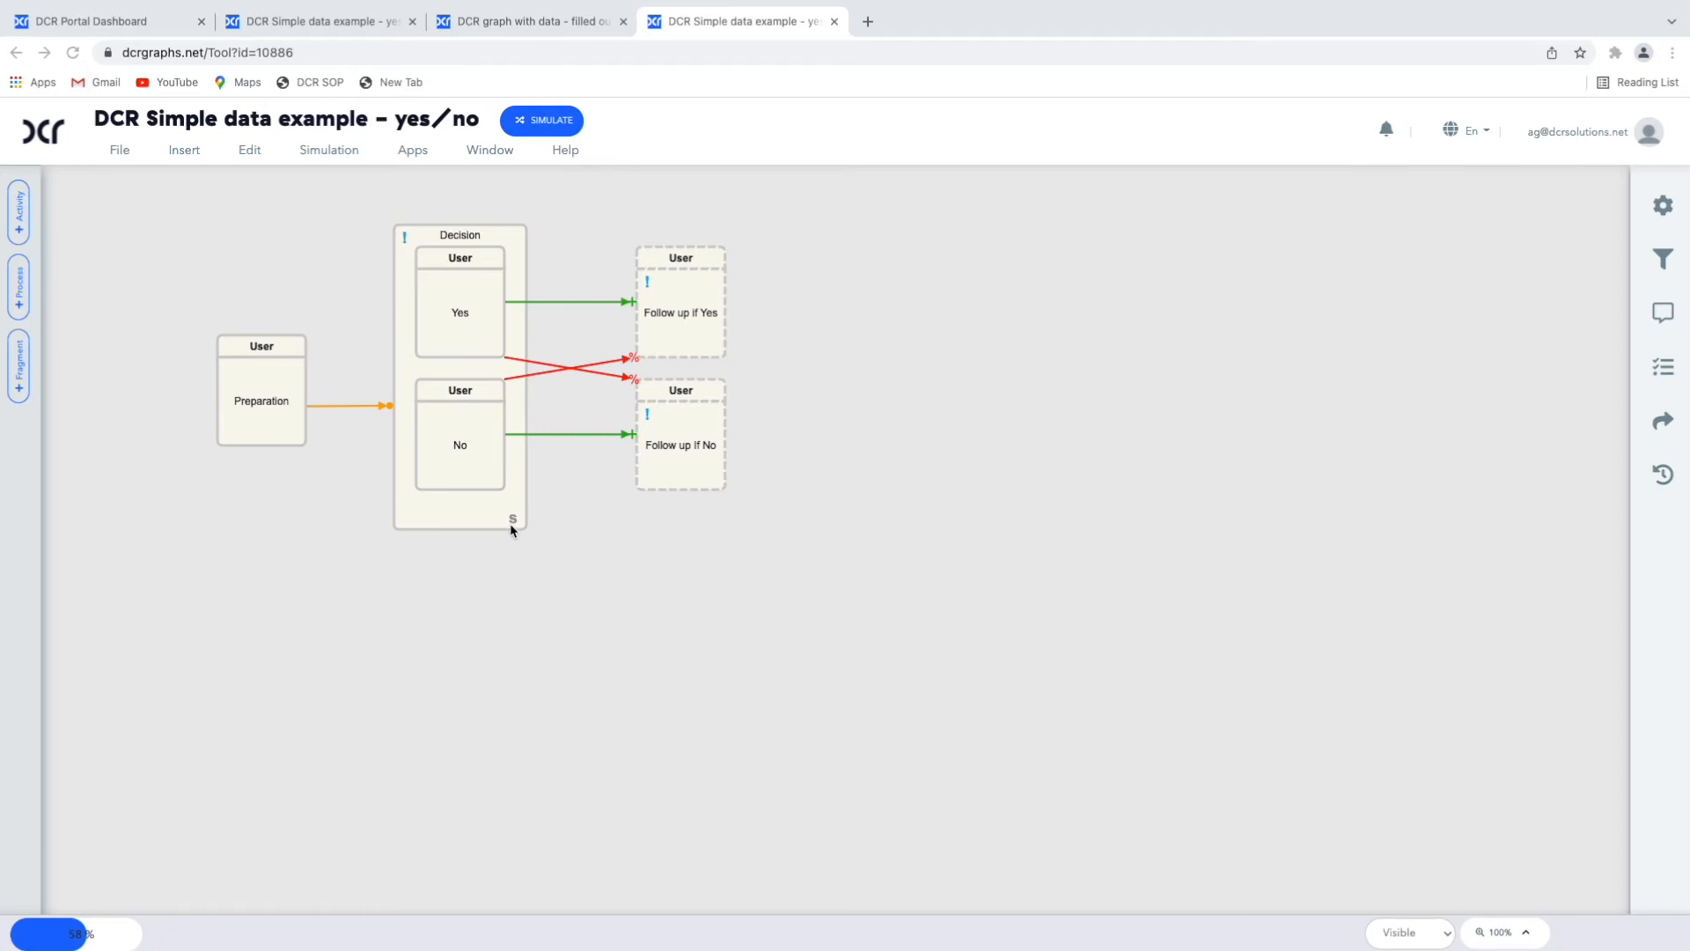
Step: Examine the grouping type of the Decision box in the advanced options of graph 10886
click(482, 512)
click(1663, 205)
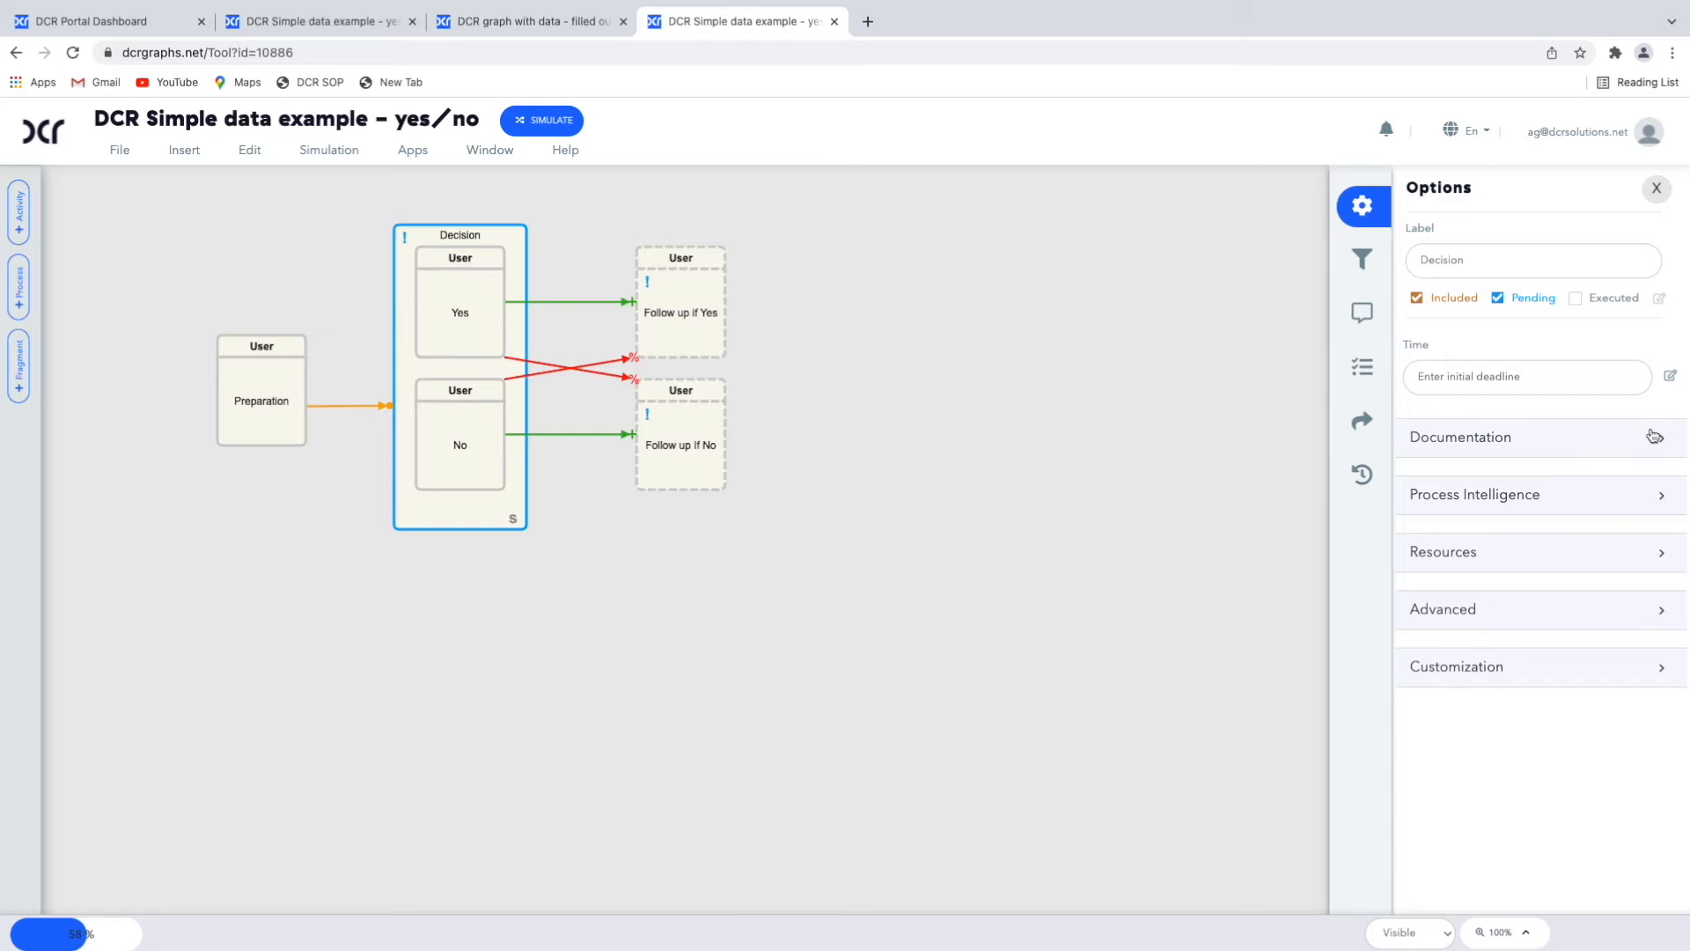
click(1559, 612)
scroll(1558, 613, down, 3)
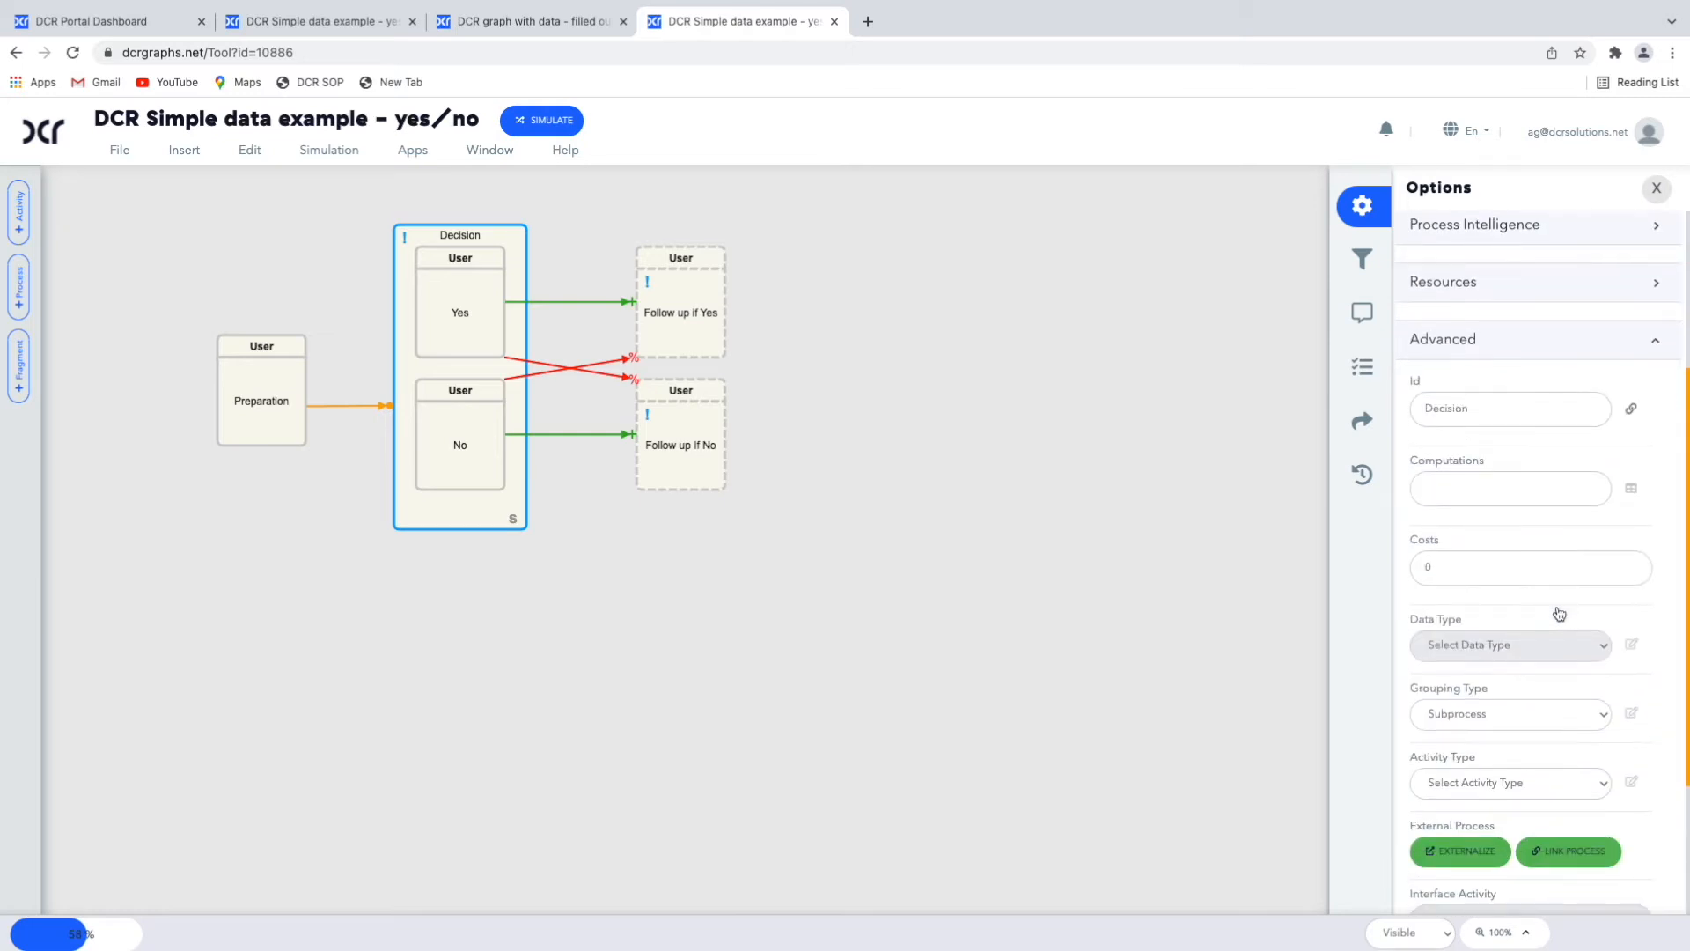
click(1599, 717)
click(1560, 720)
scroll(1602, 612, up, 2)
scroll(1602, 612, up, 1)
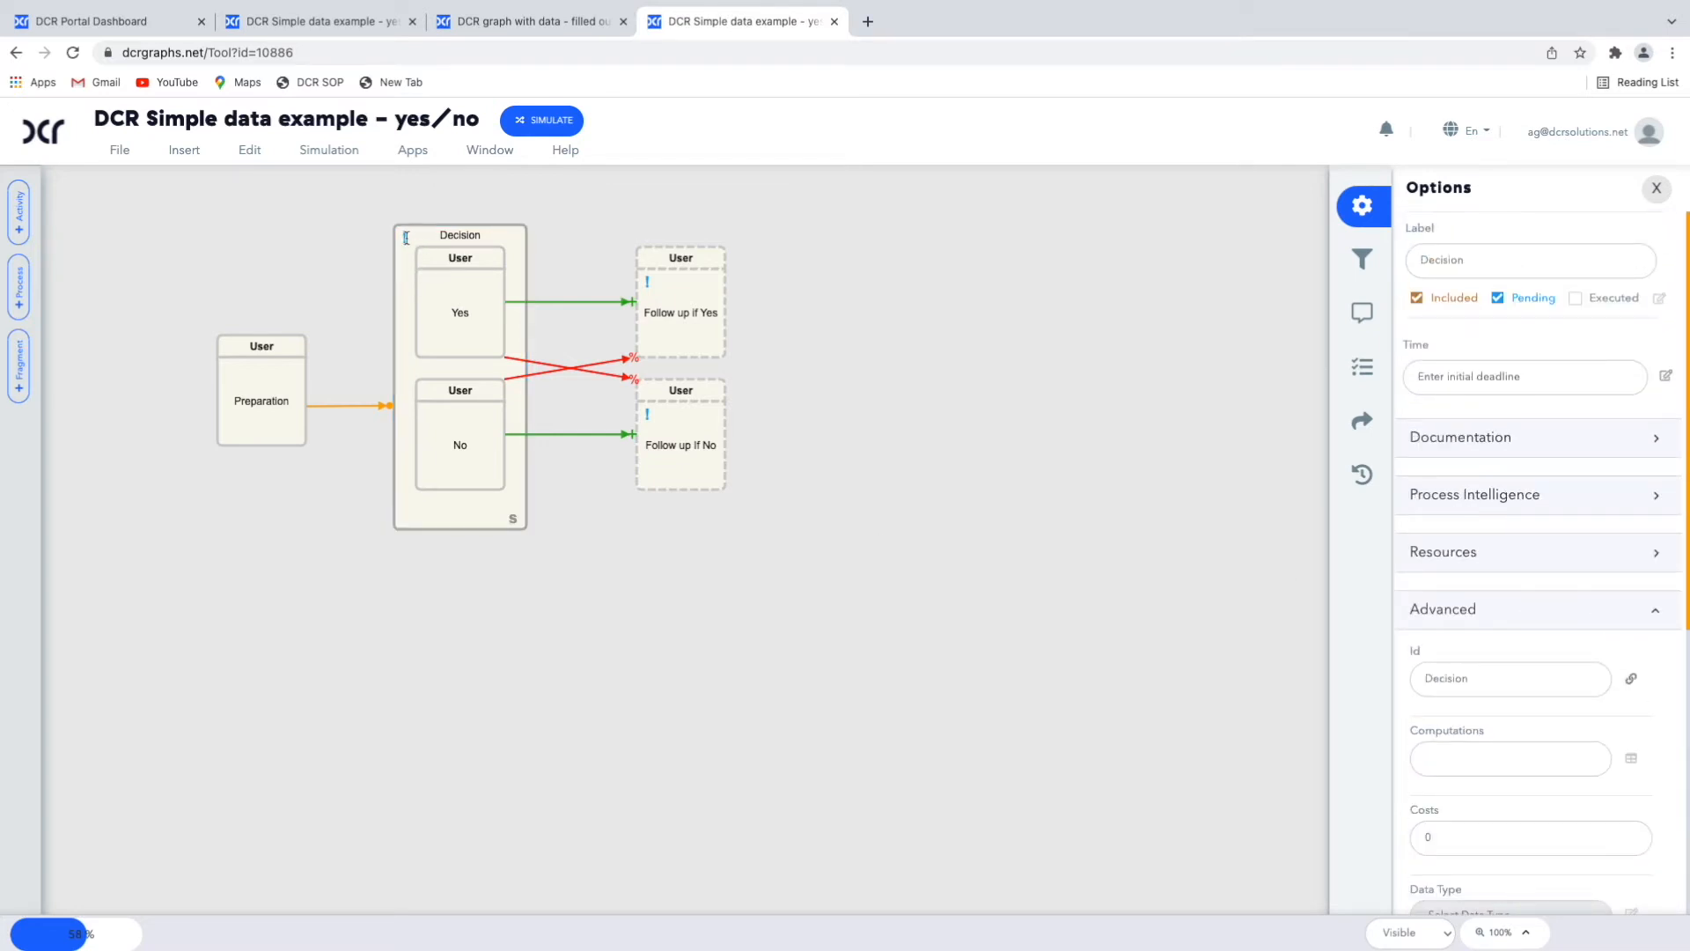
Step: Toggle the Executed, Pending and Included states of the Decision subprocess and restore Included and Pending
click(1575, 298)
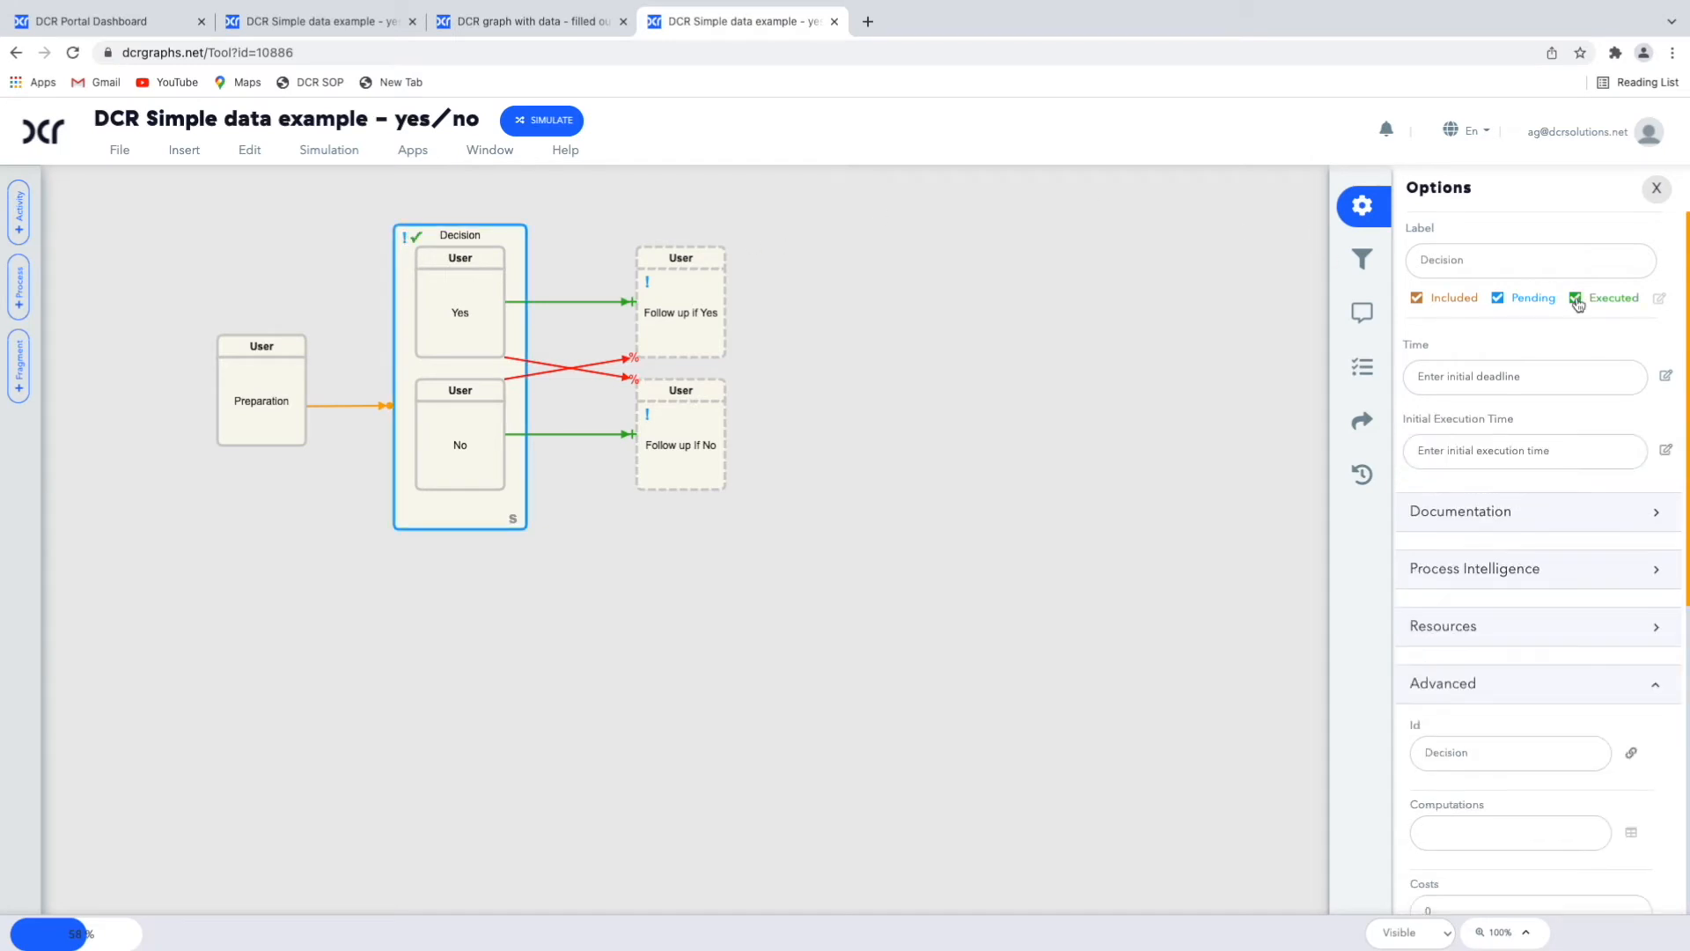
click(1576, 301)
click(1498, 300)
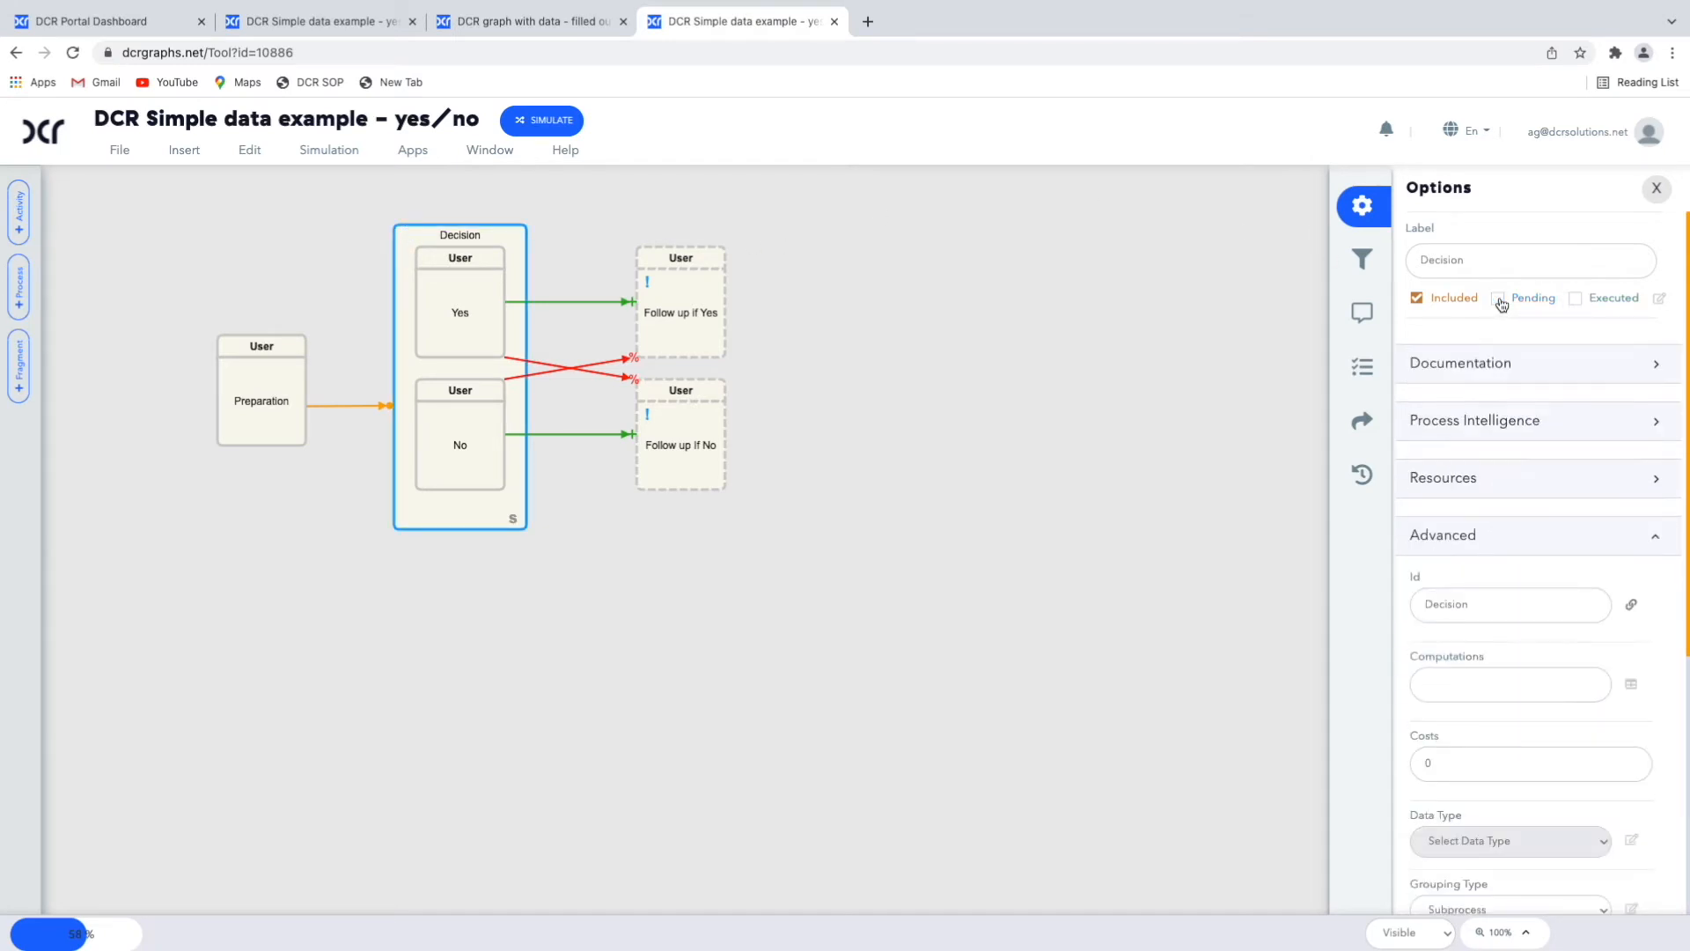
click(1417, 299)
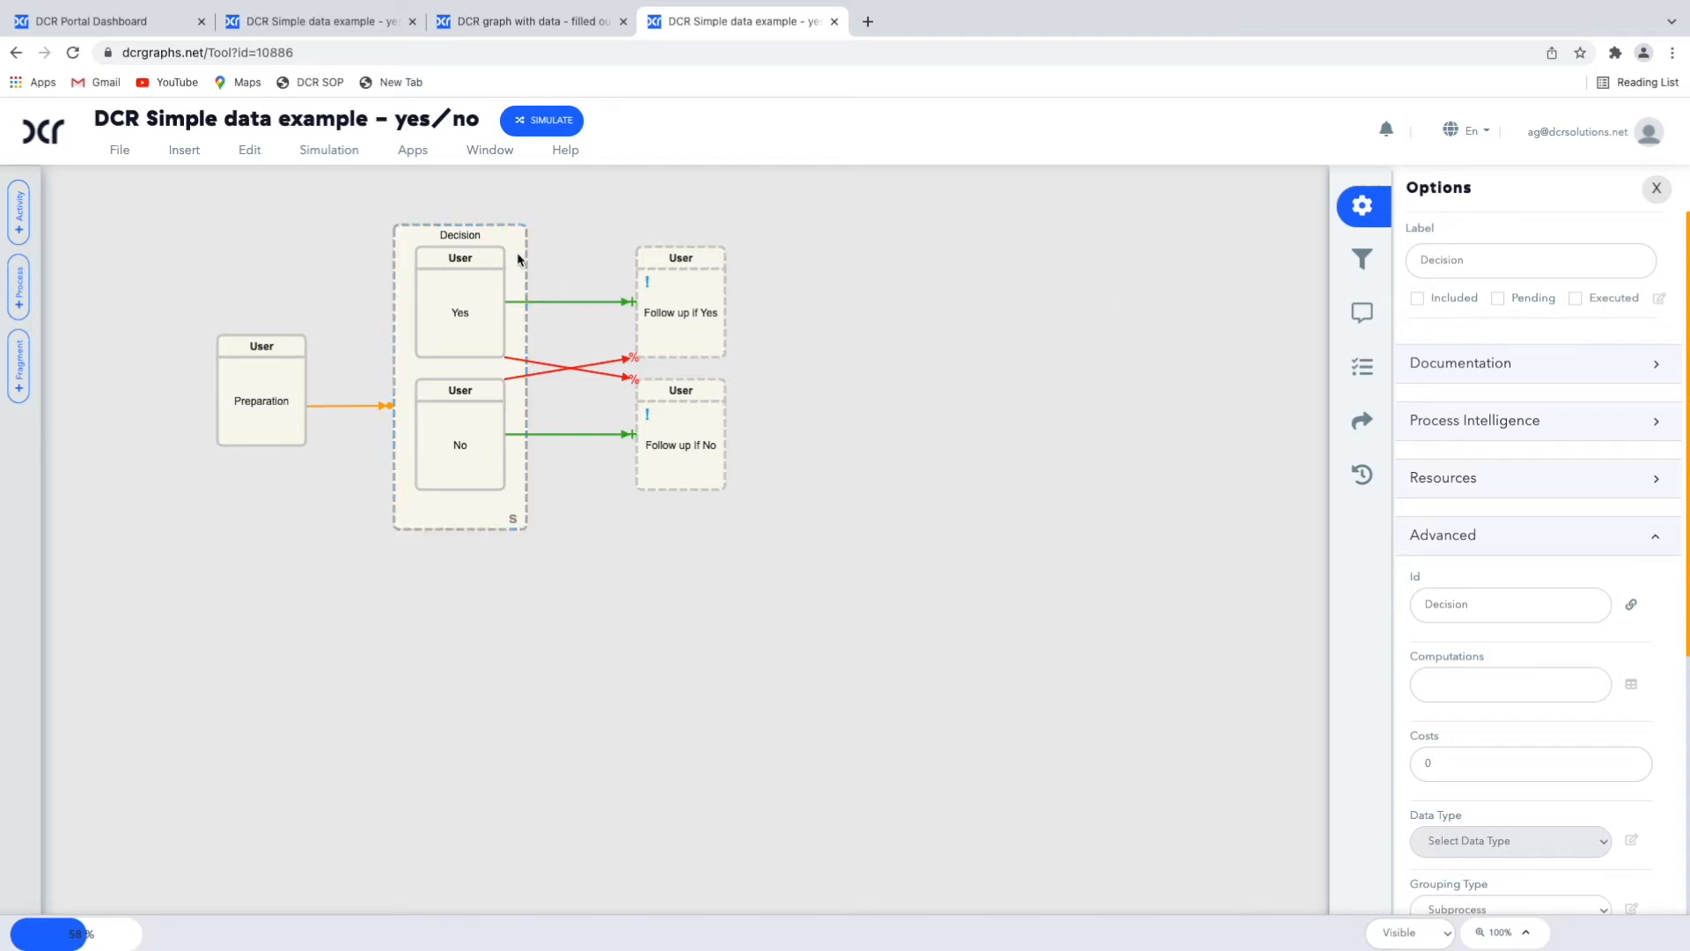
click(1438, 301)
click(1513, 301)
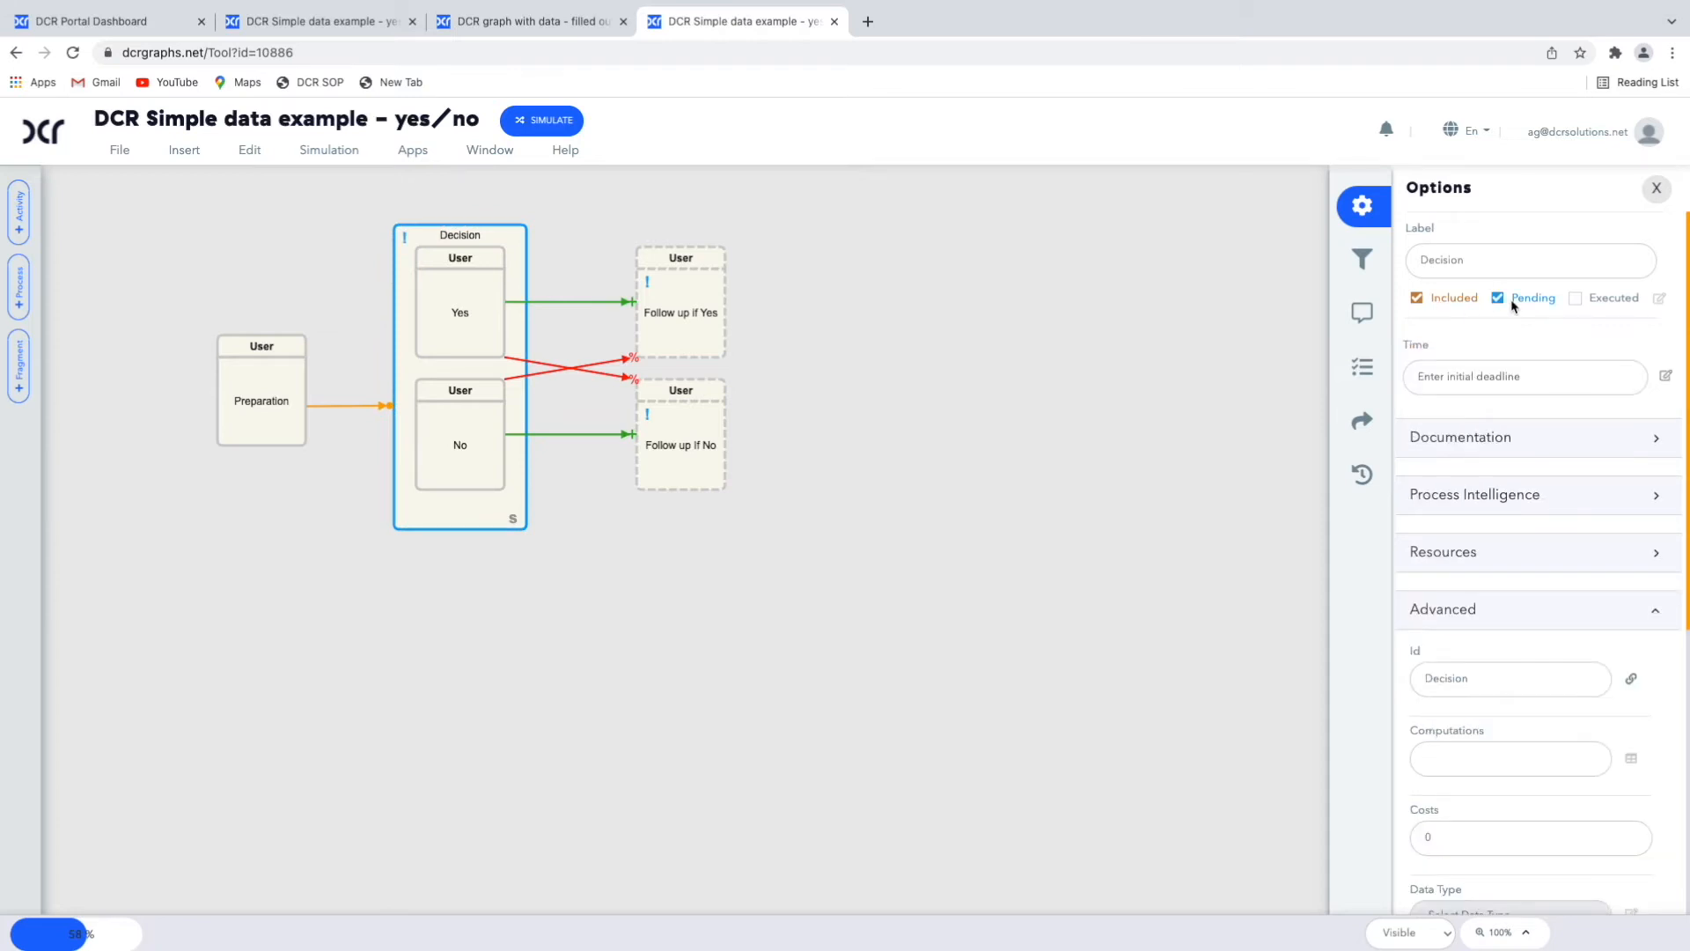
Step: Start a simulation of the Decision subprocess graph with Render enabled and execute Preparation
click(552, 119)
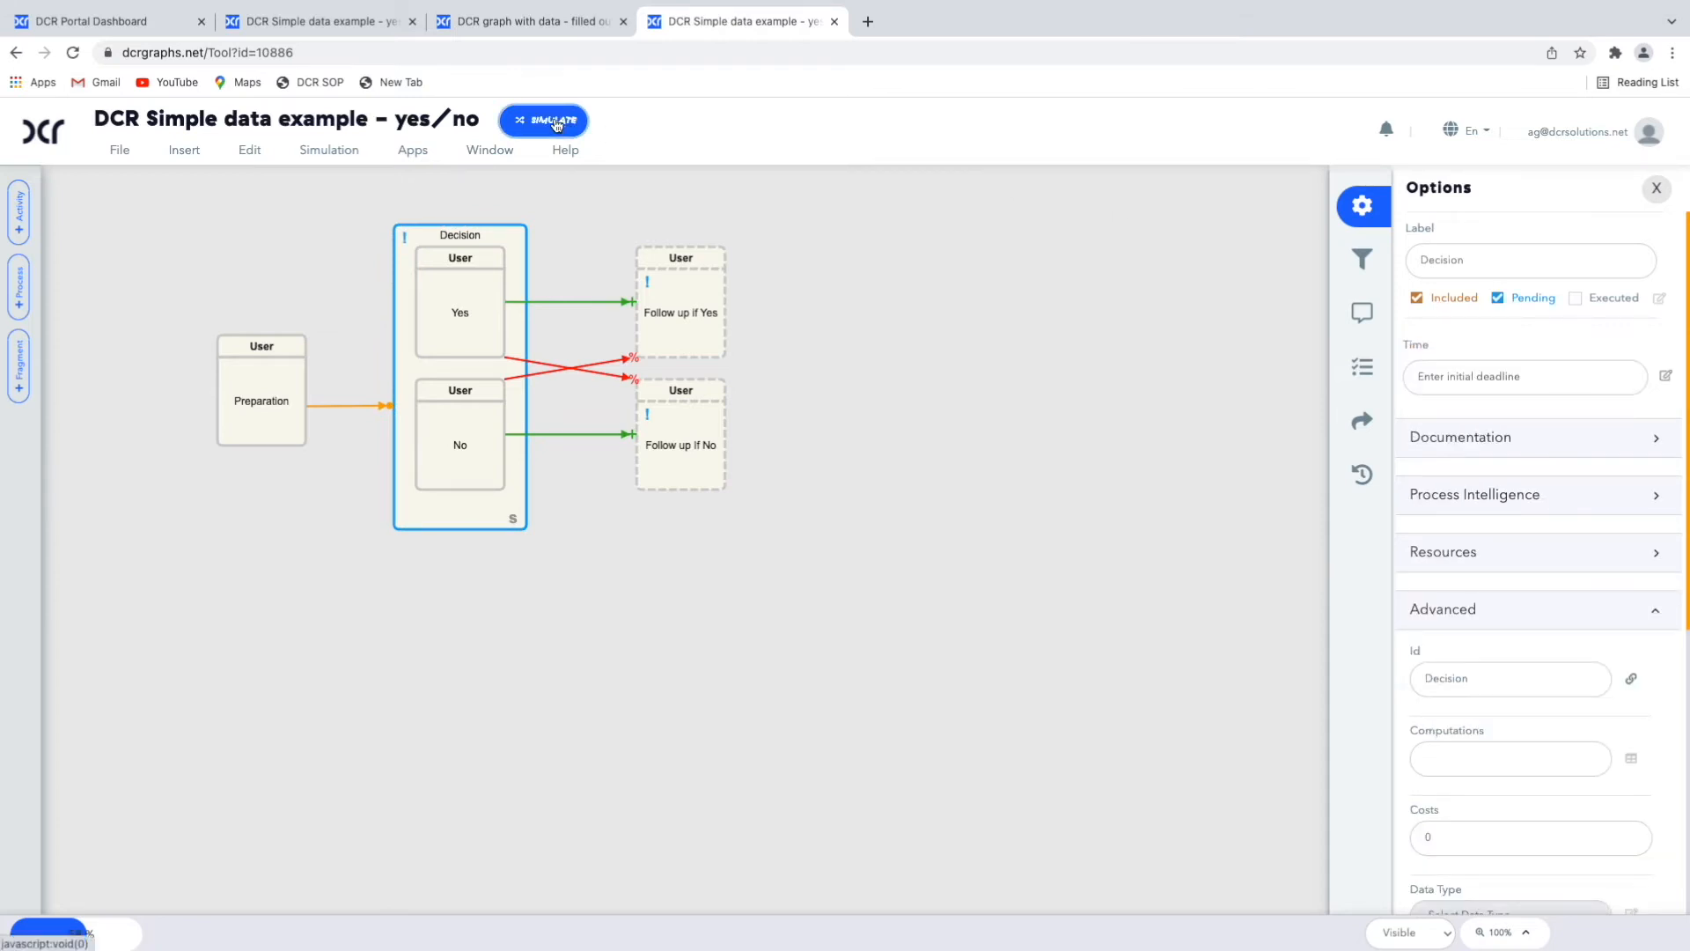
click(1072, 560)
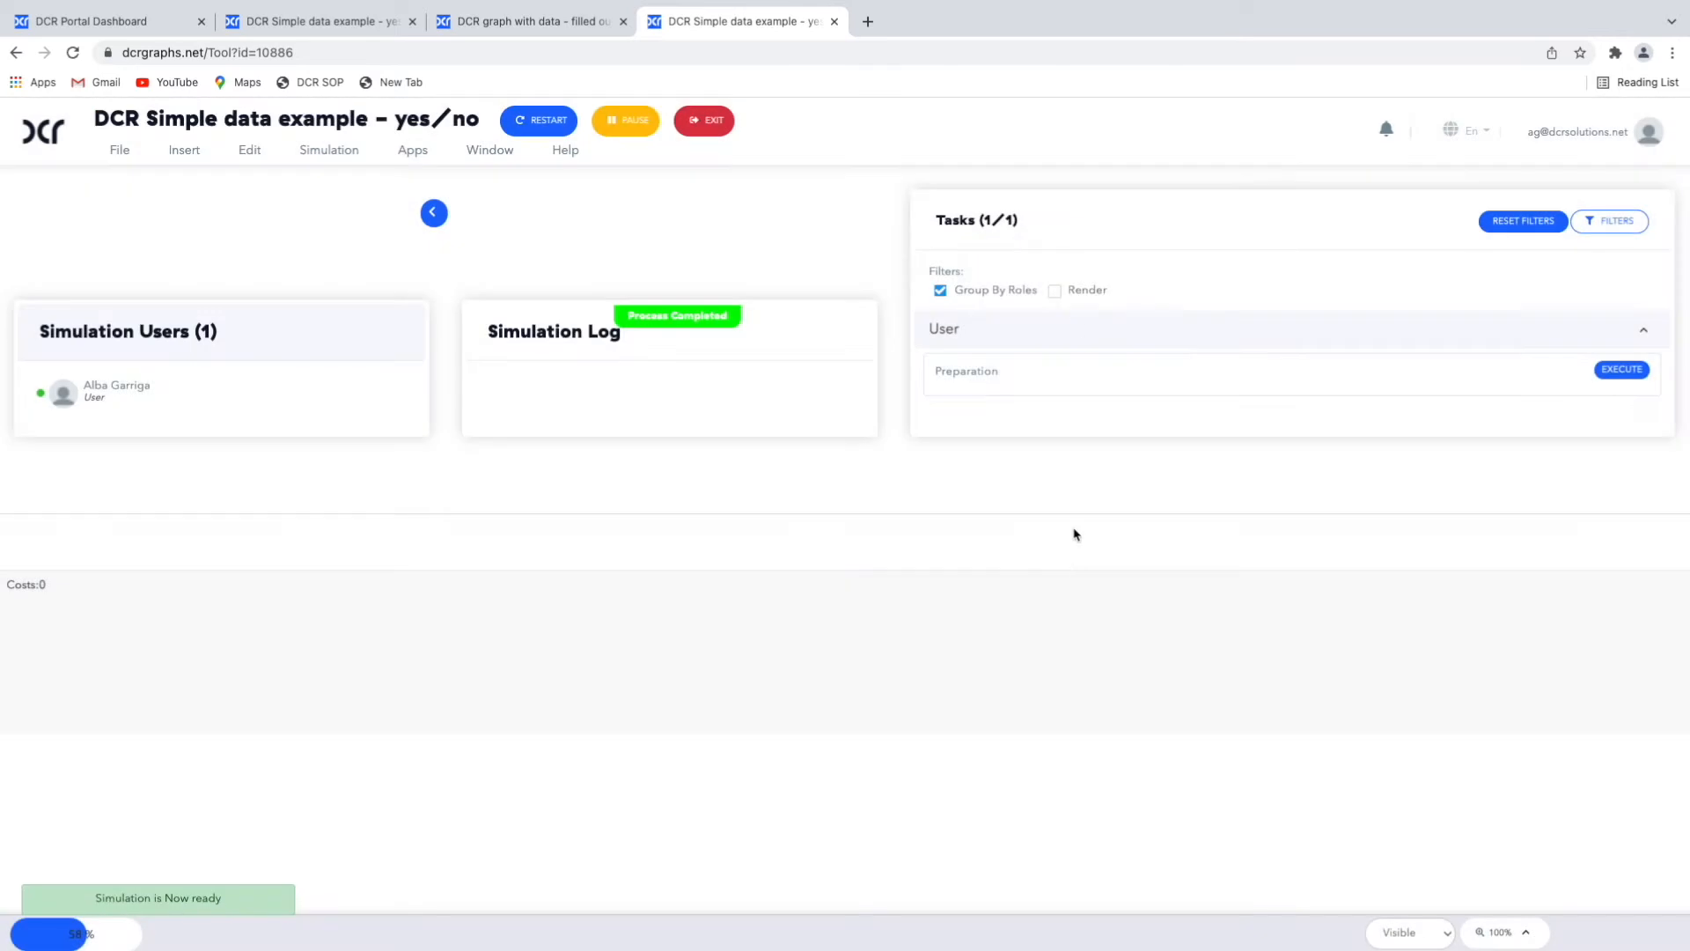
click(1055, 291)
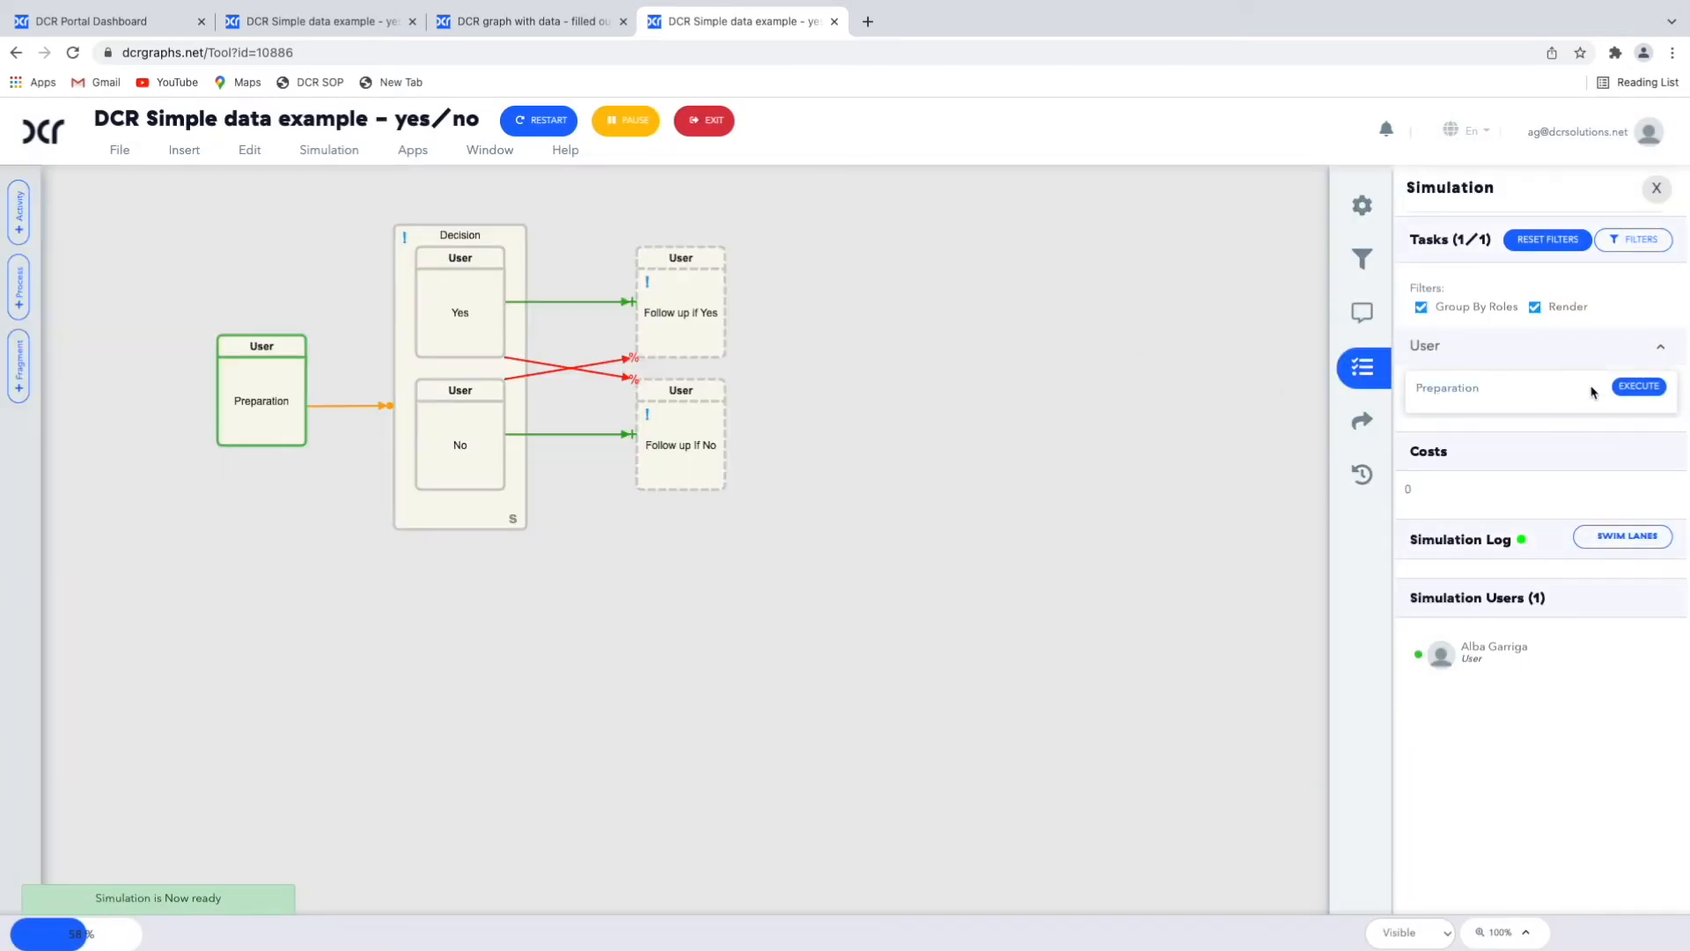
click(1637, 386)
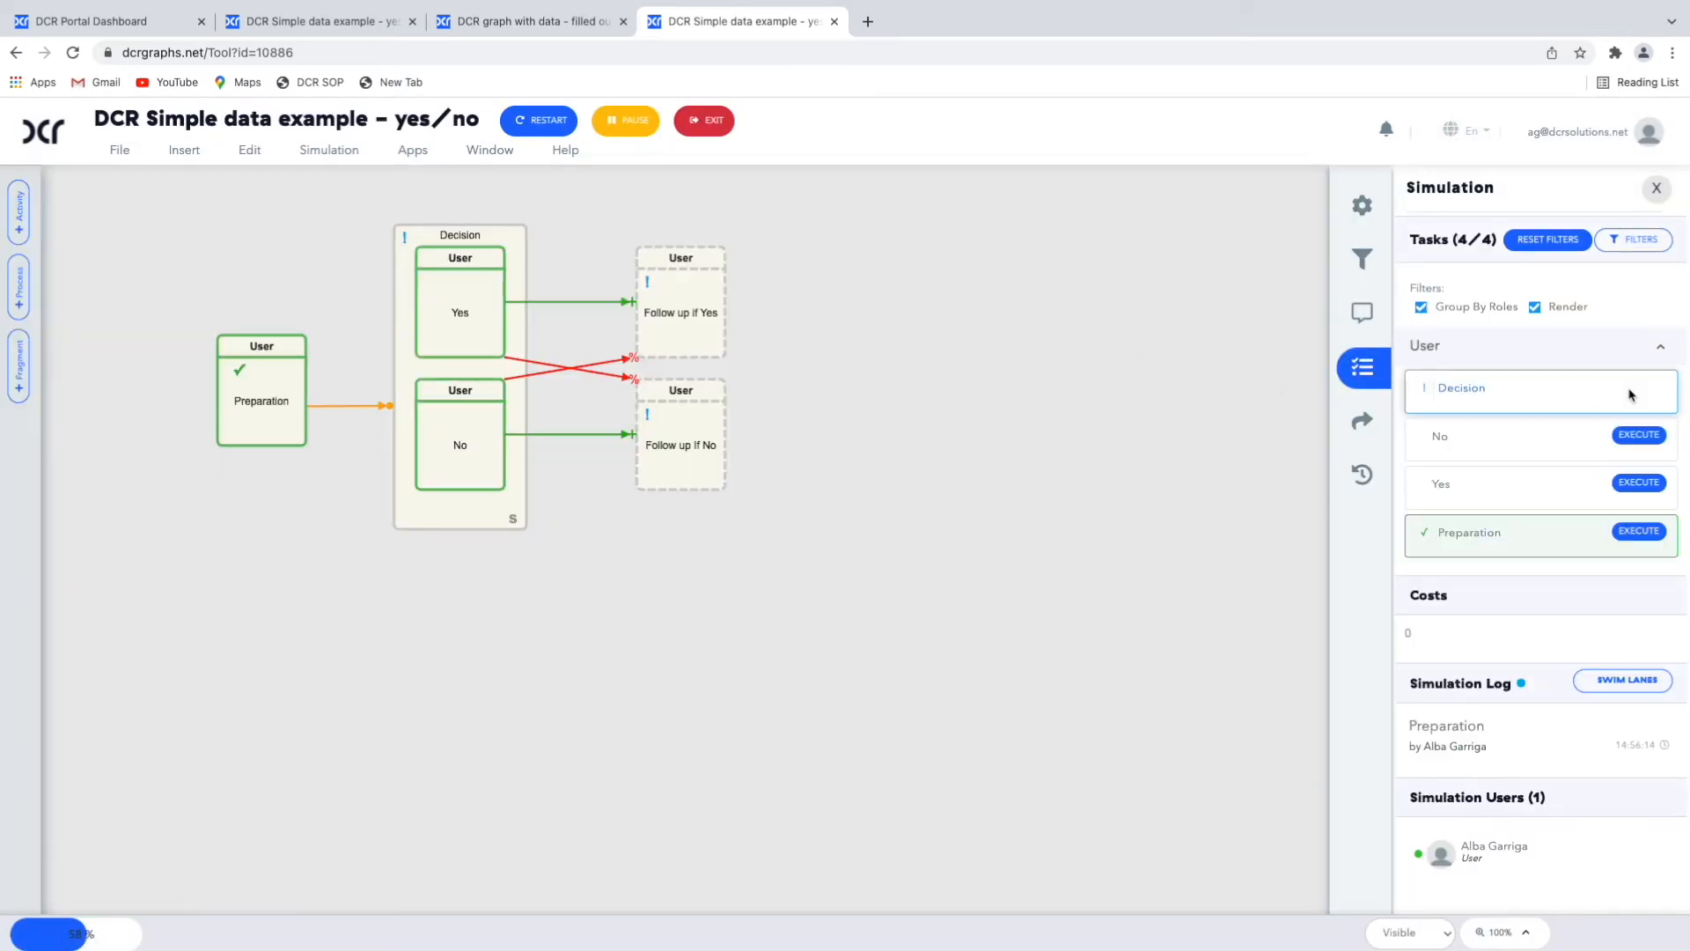
Step: Execute Yes, No and Follow up if No in the subprocess simulation, and exit without saving it
click(1638, 482)
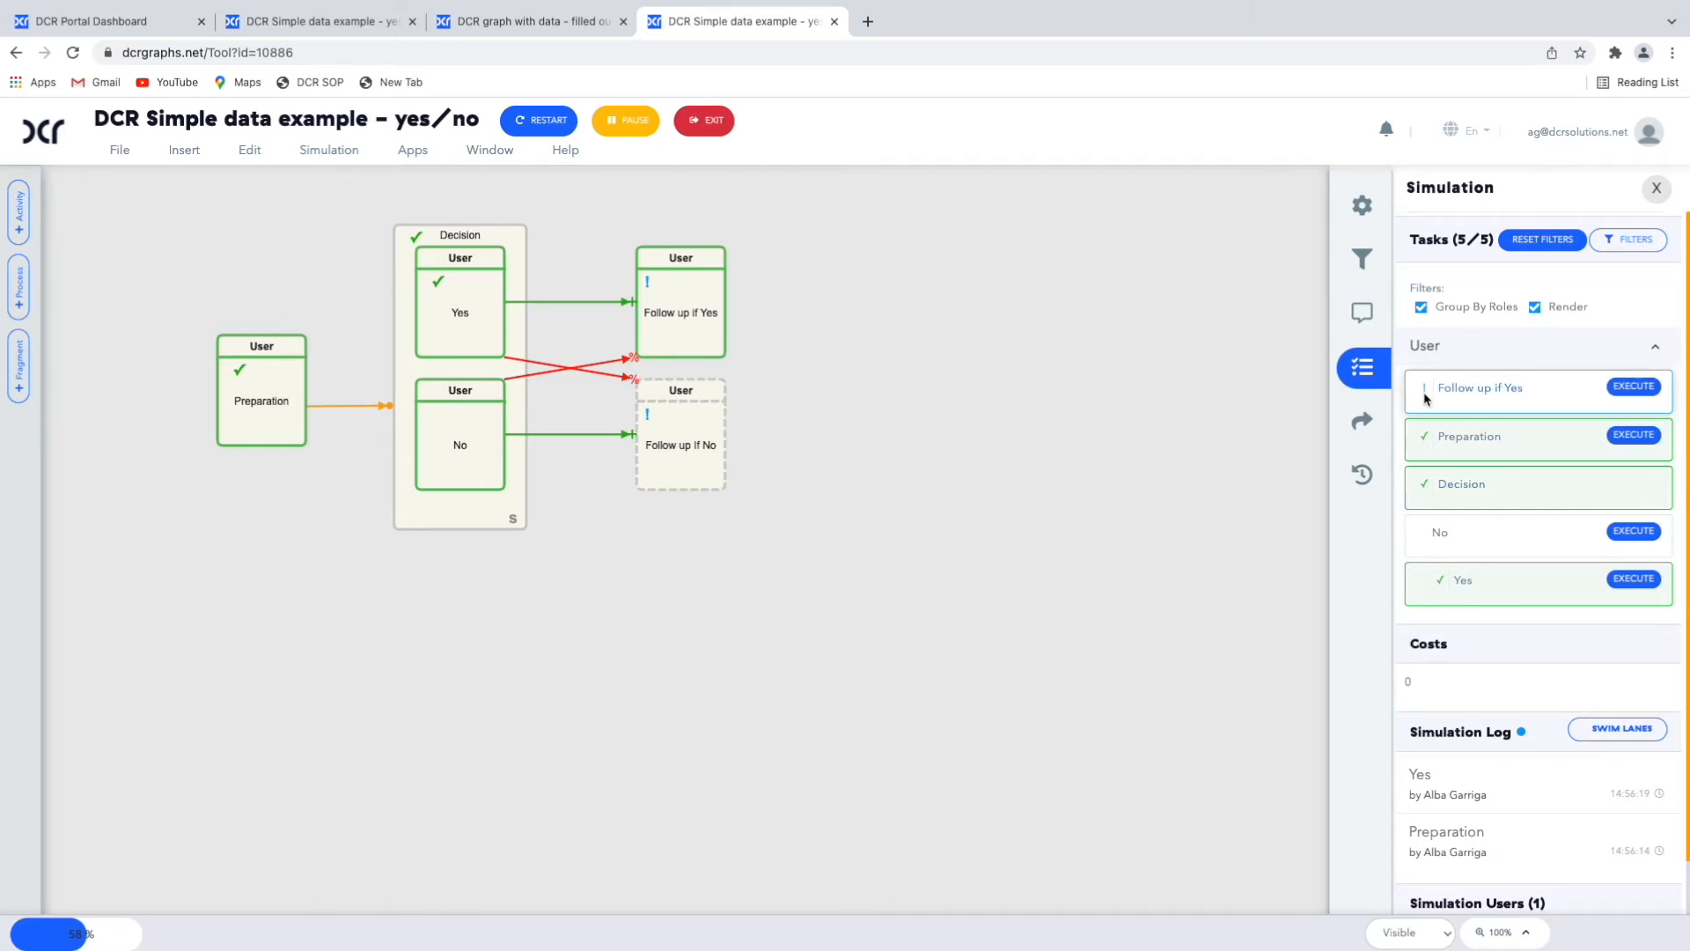
click(1633, 531)
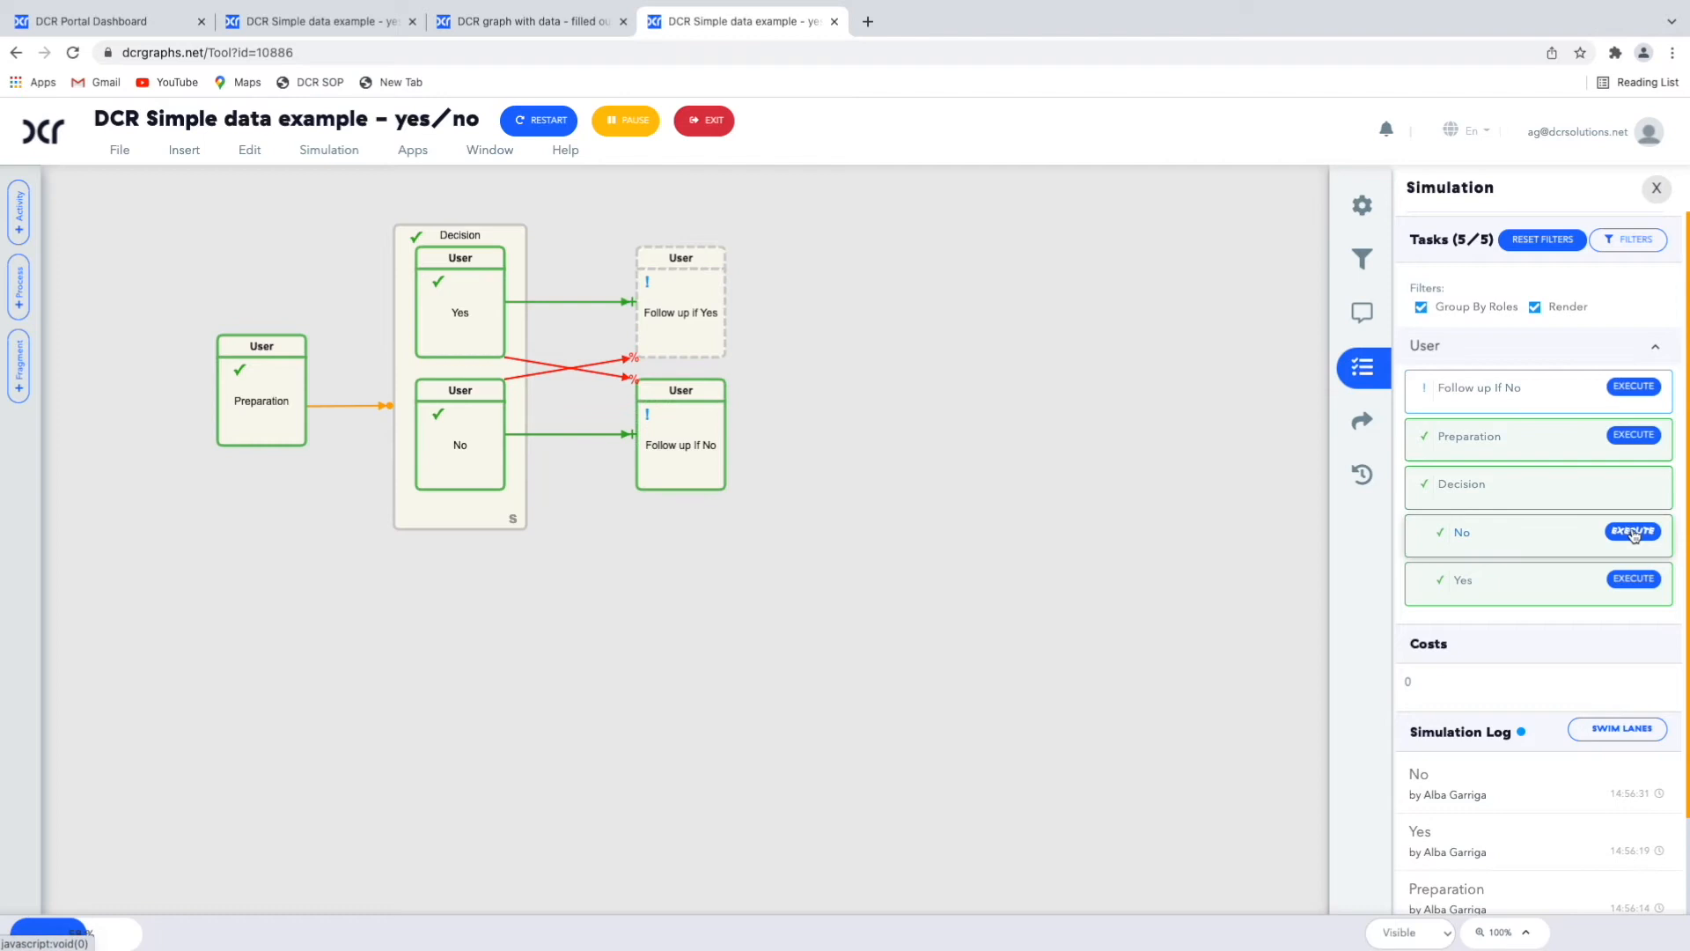
click(1634, 387)
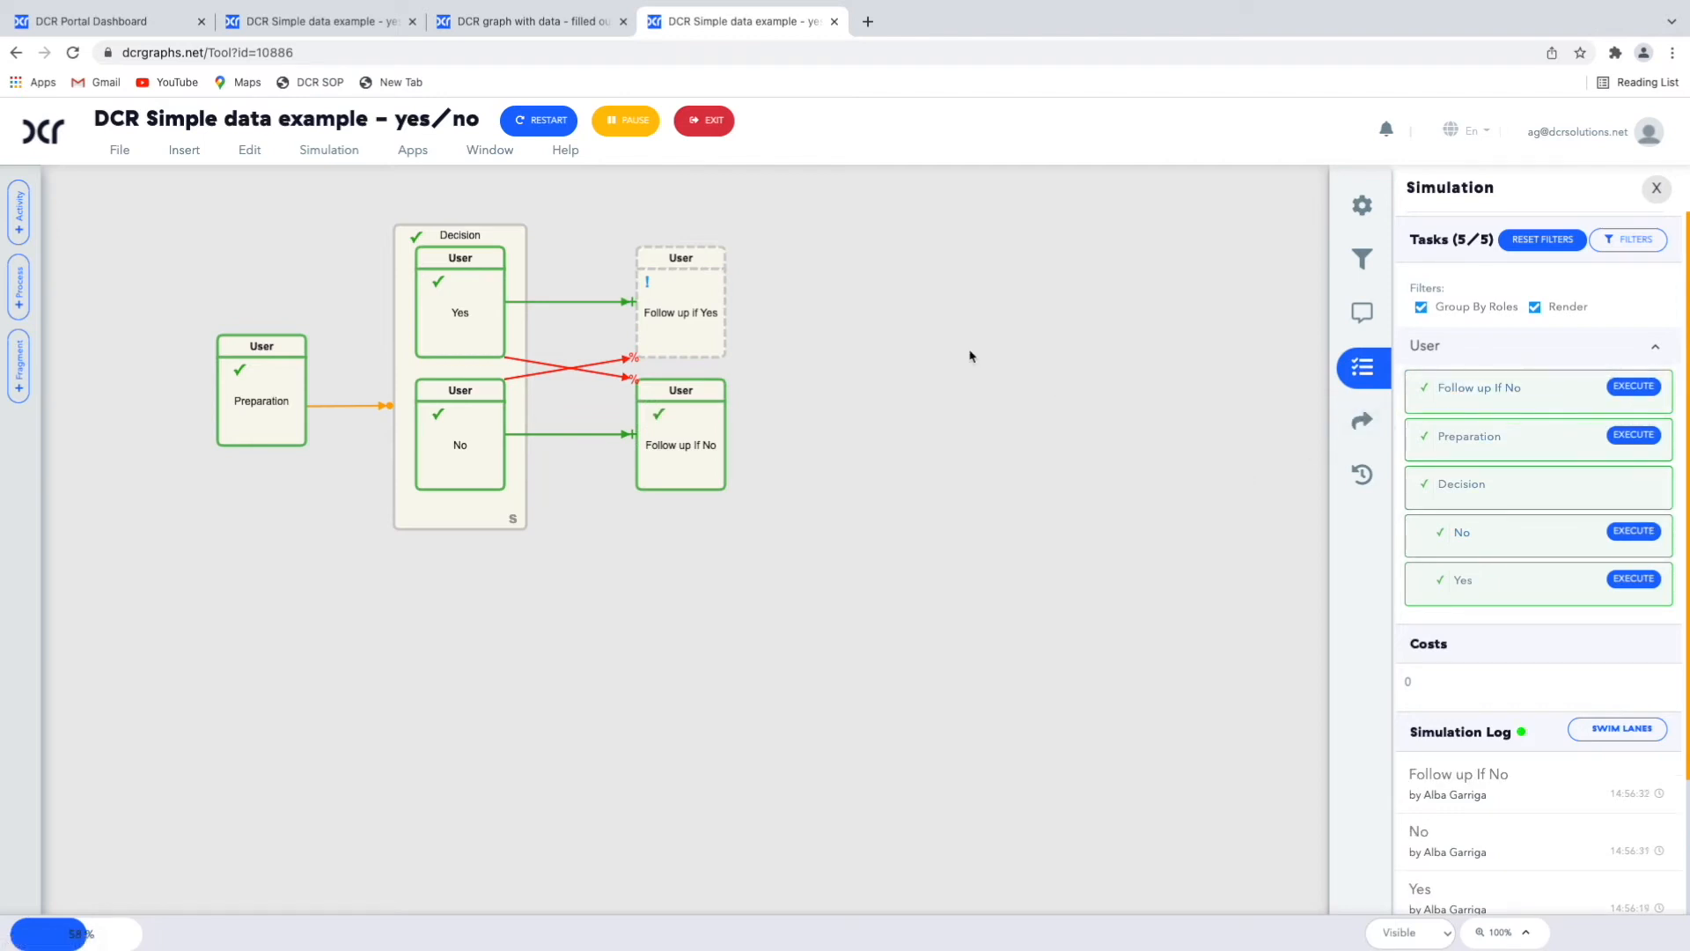
click(708, 128)
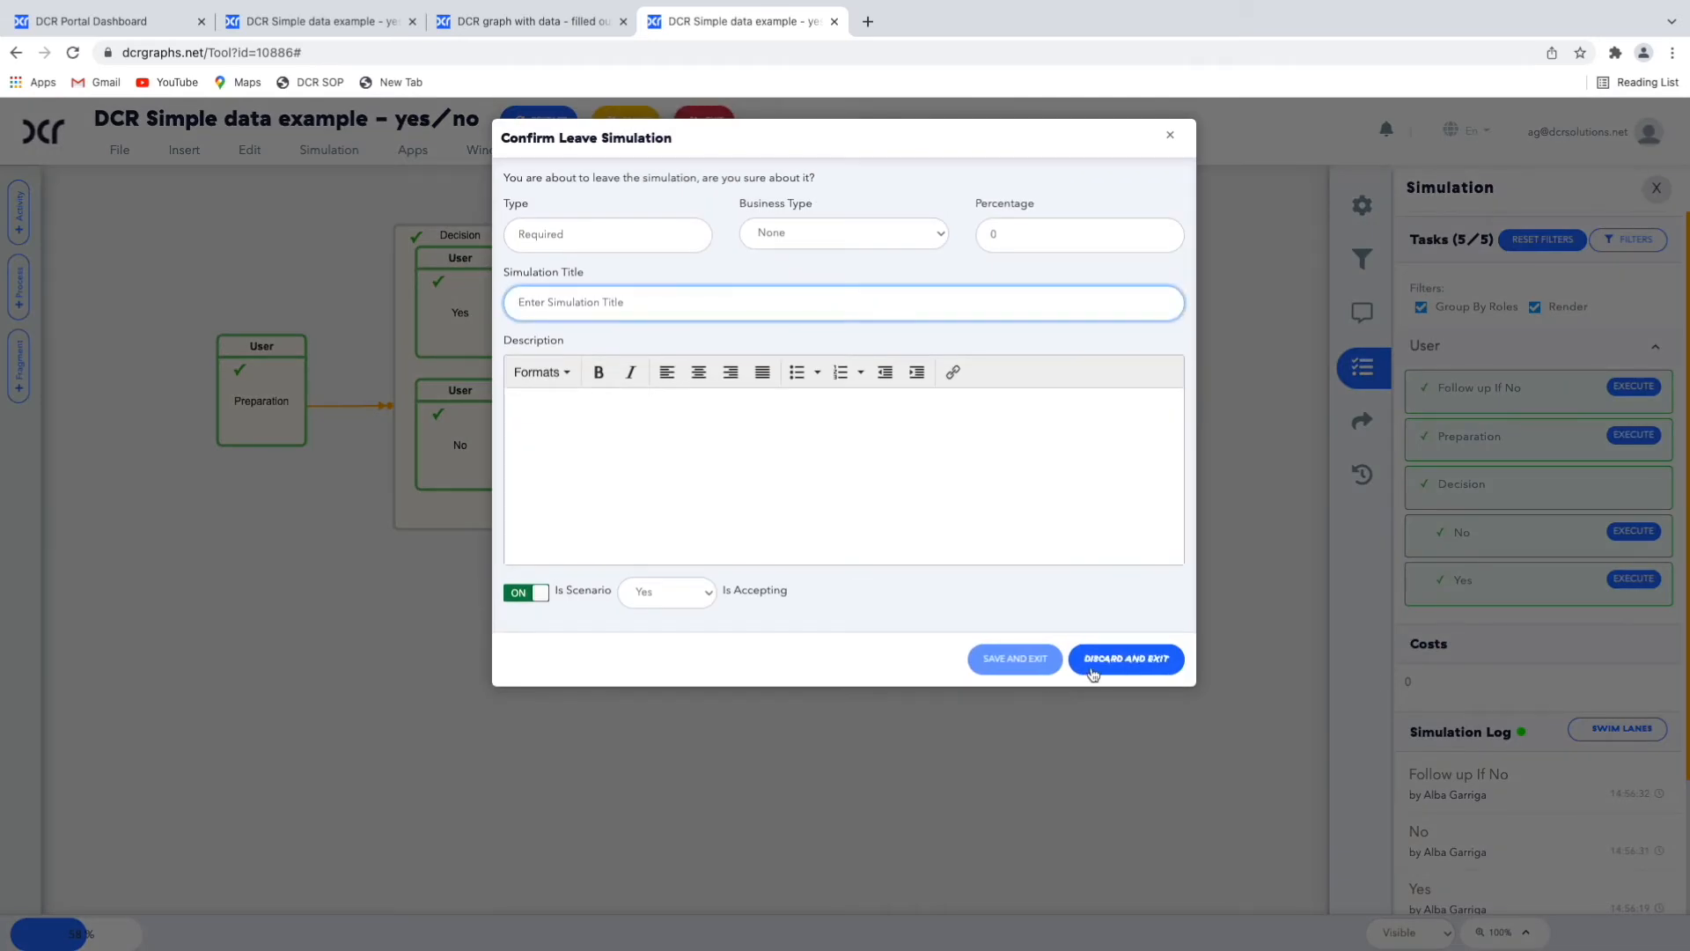
click(1100, 658)
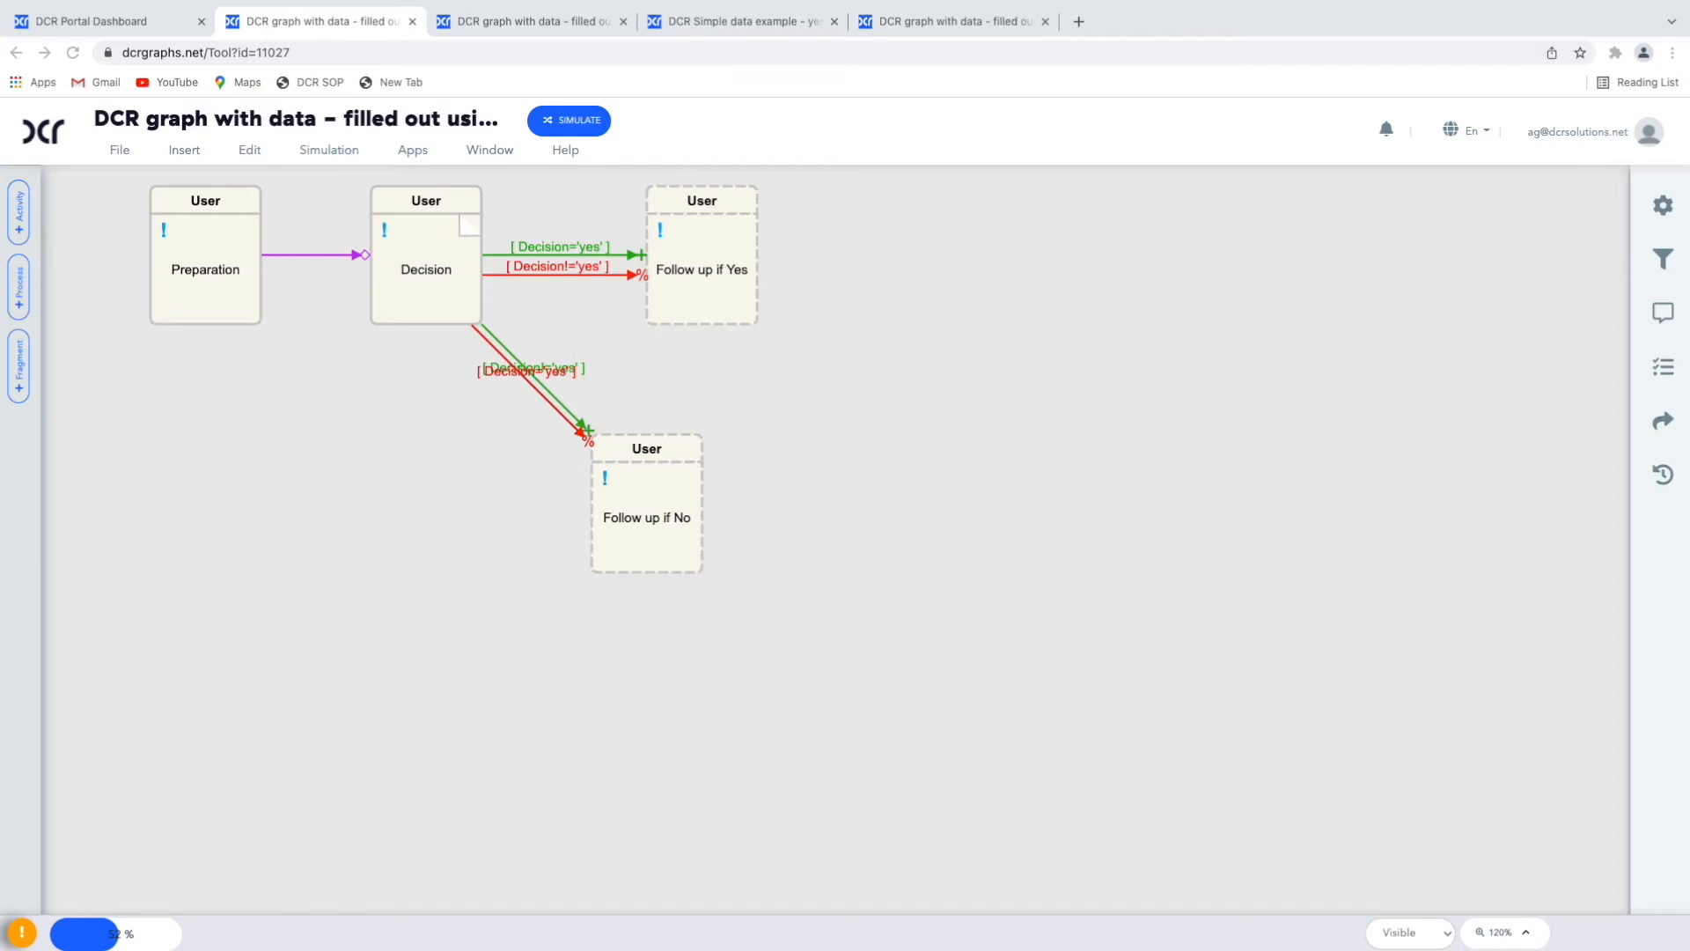
Step: Examine the choice options of the Decision activity in graph 11027 and the guard on its Exclude rule to Follow up if Yes
click(463, 231)
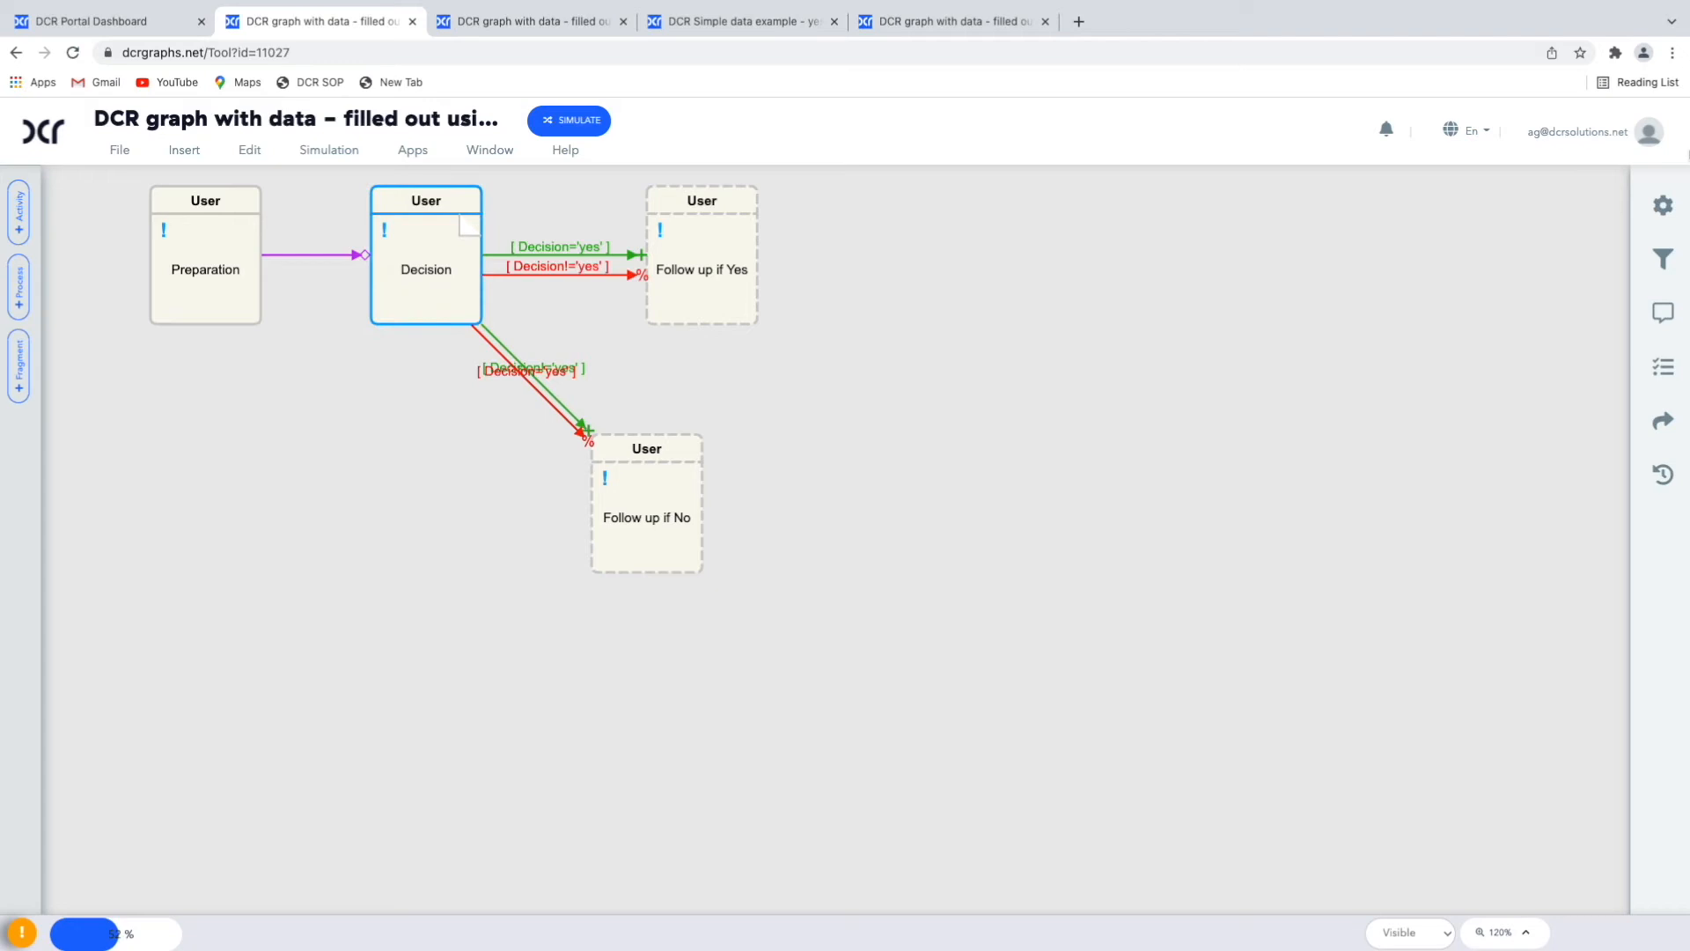
click(1671, 199)
scroll(1574, 592, down, 3)
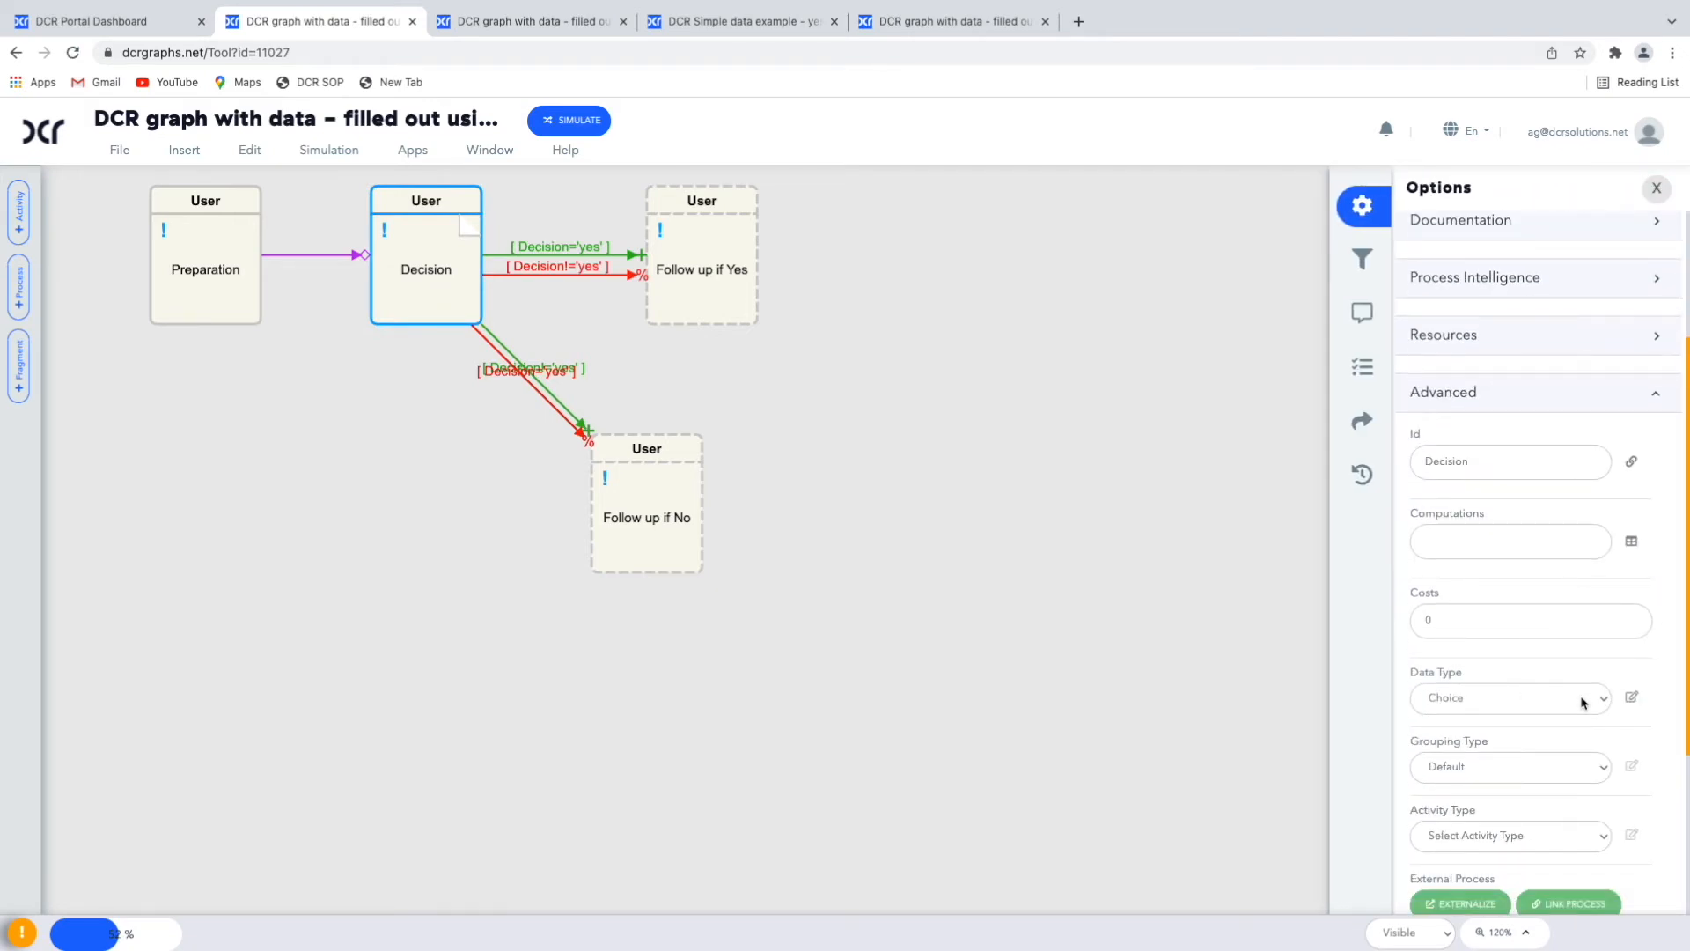
click(1631, 697)
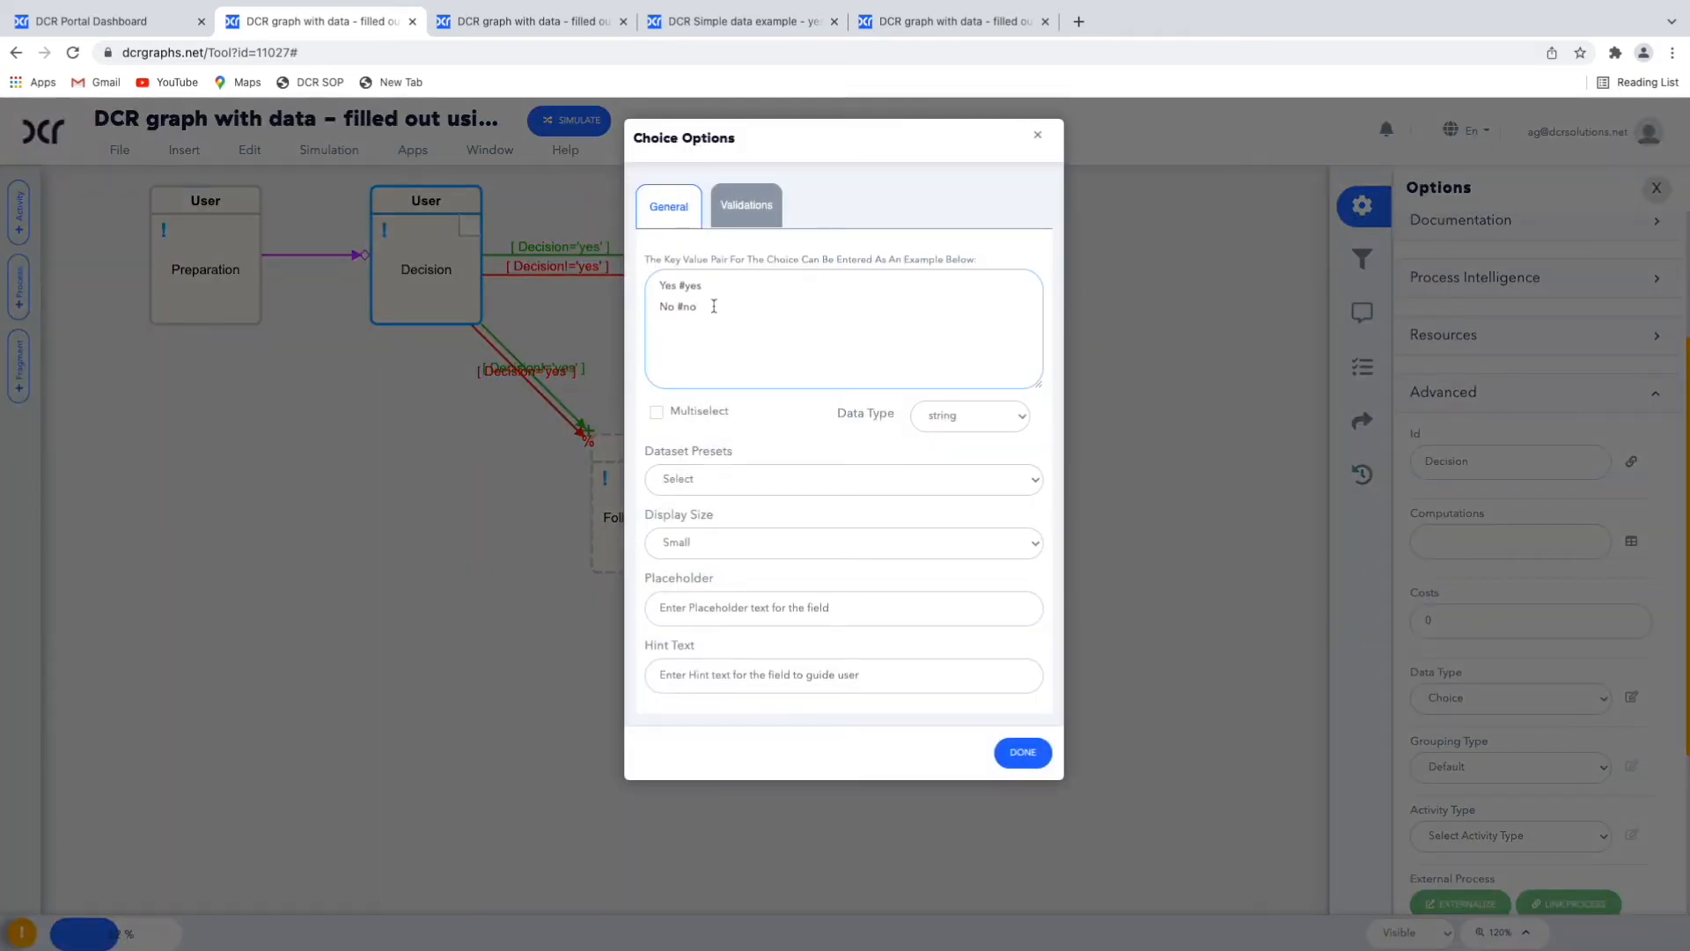
click(1020, 753)
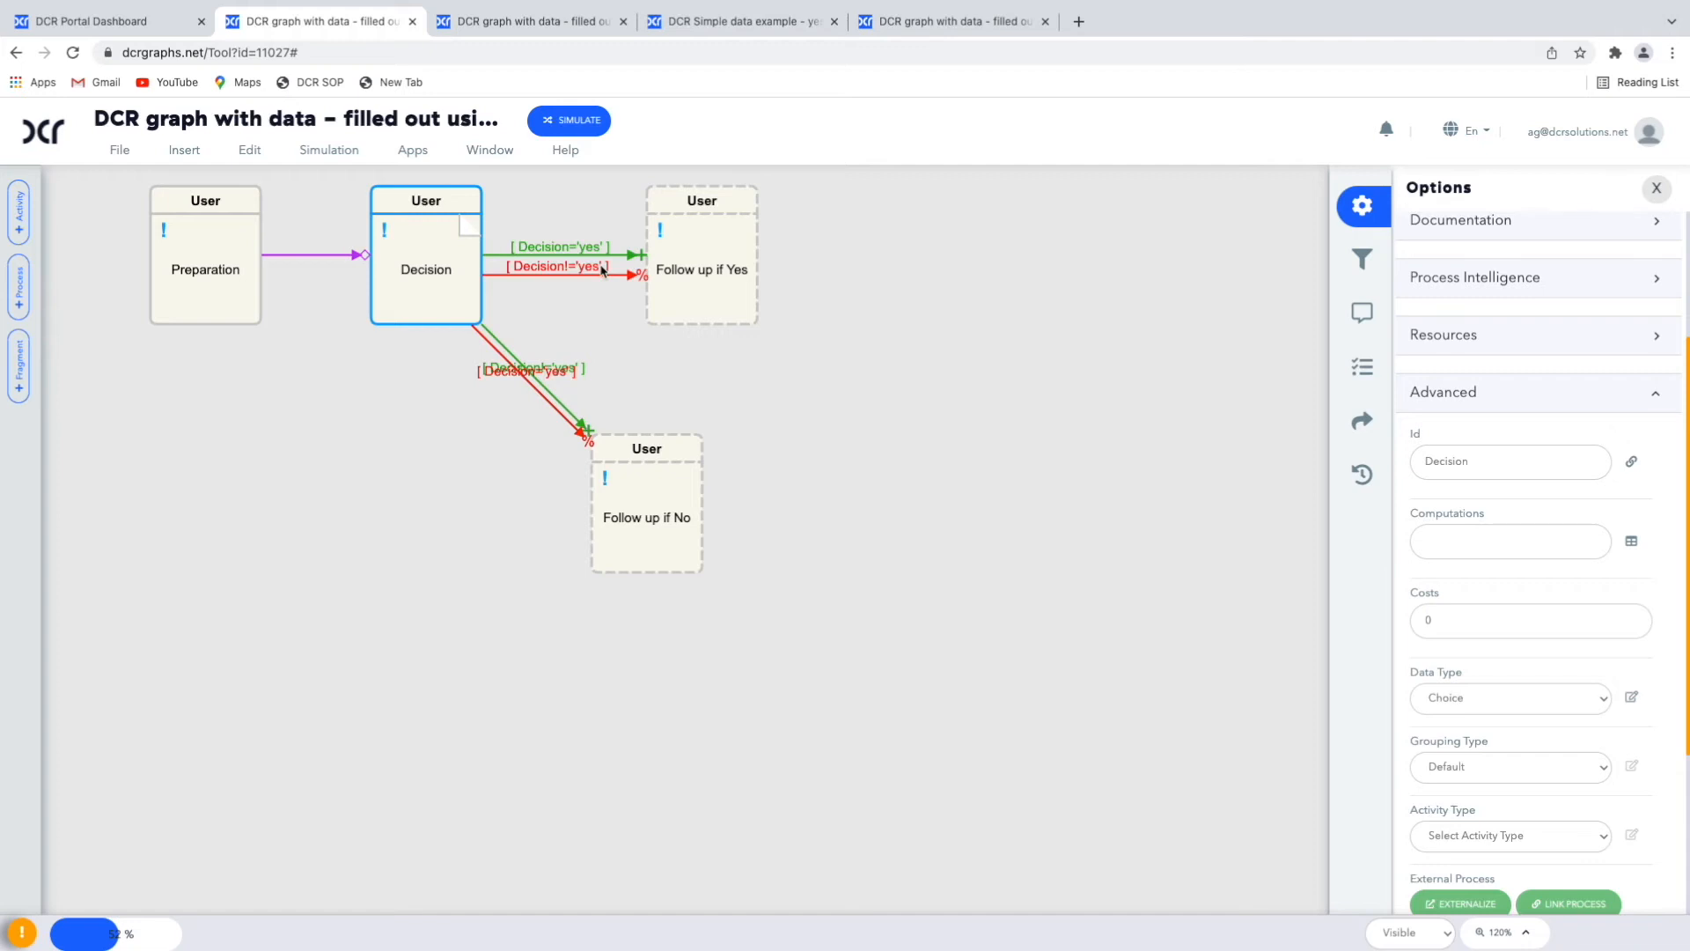
click(604, 271)
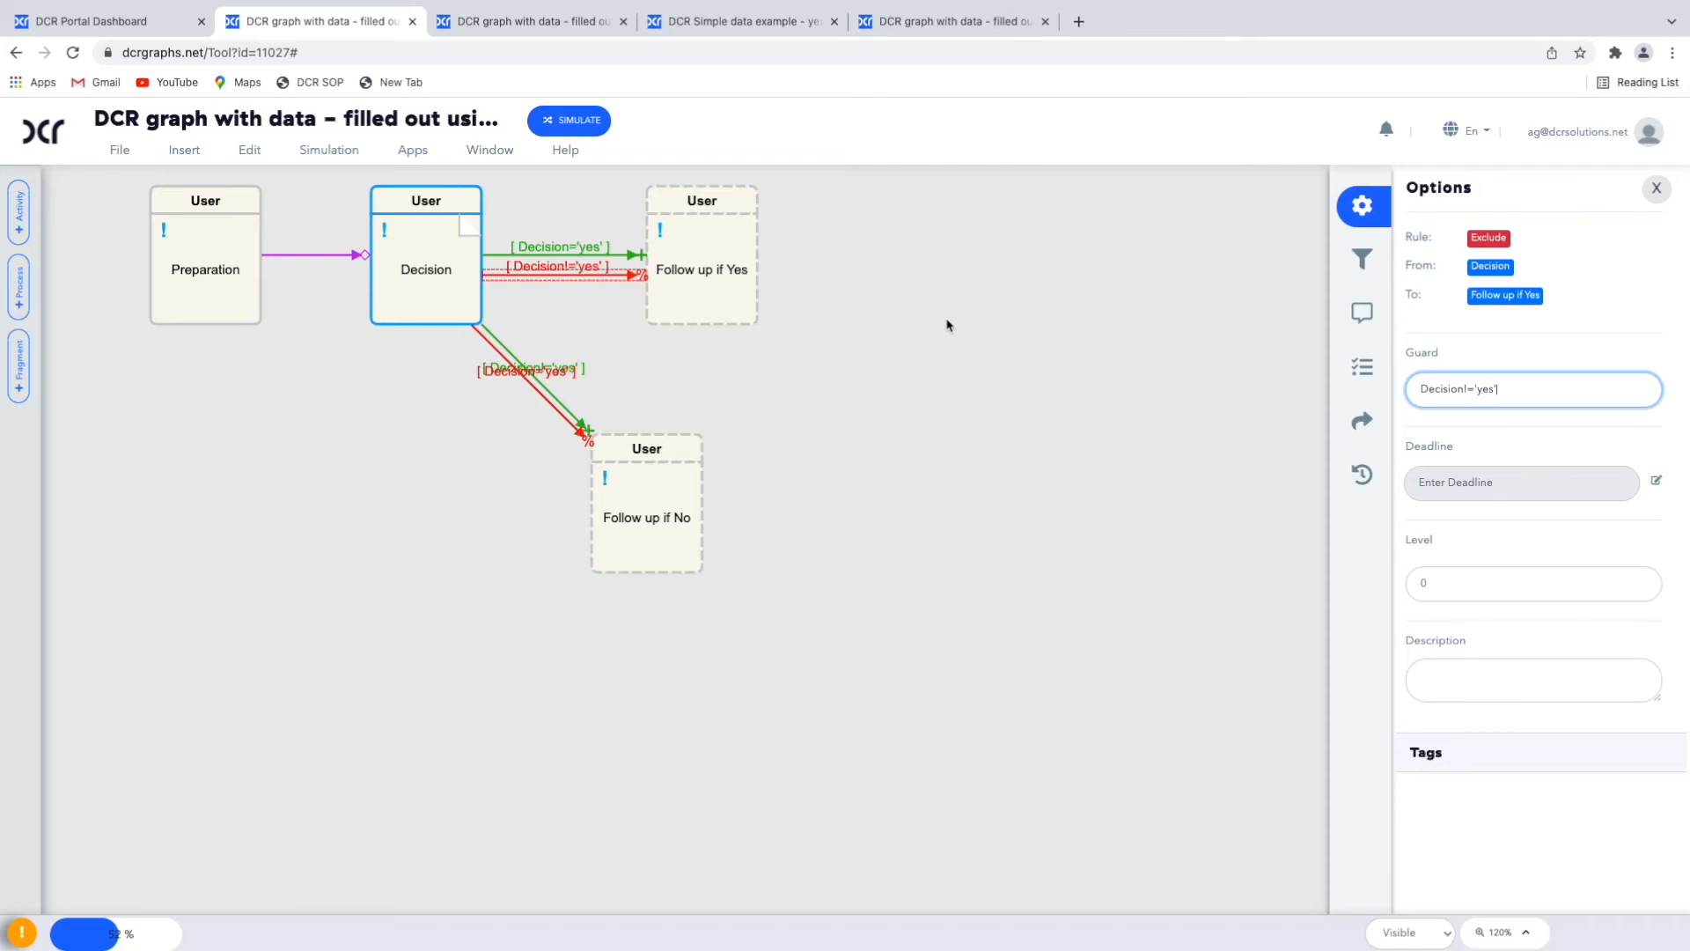
Step: Start a simulation of graph 11027 with Render enabled and execute Preparation
click(584, 128)
click(1063, 560)
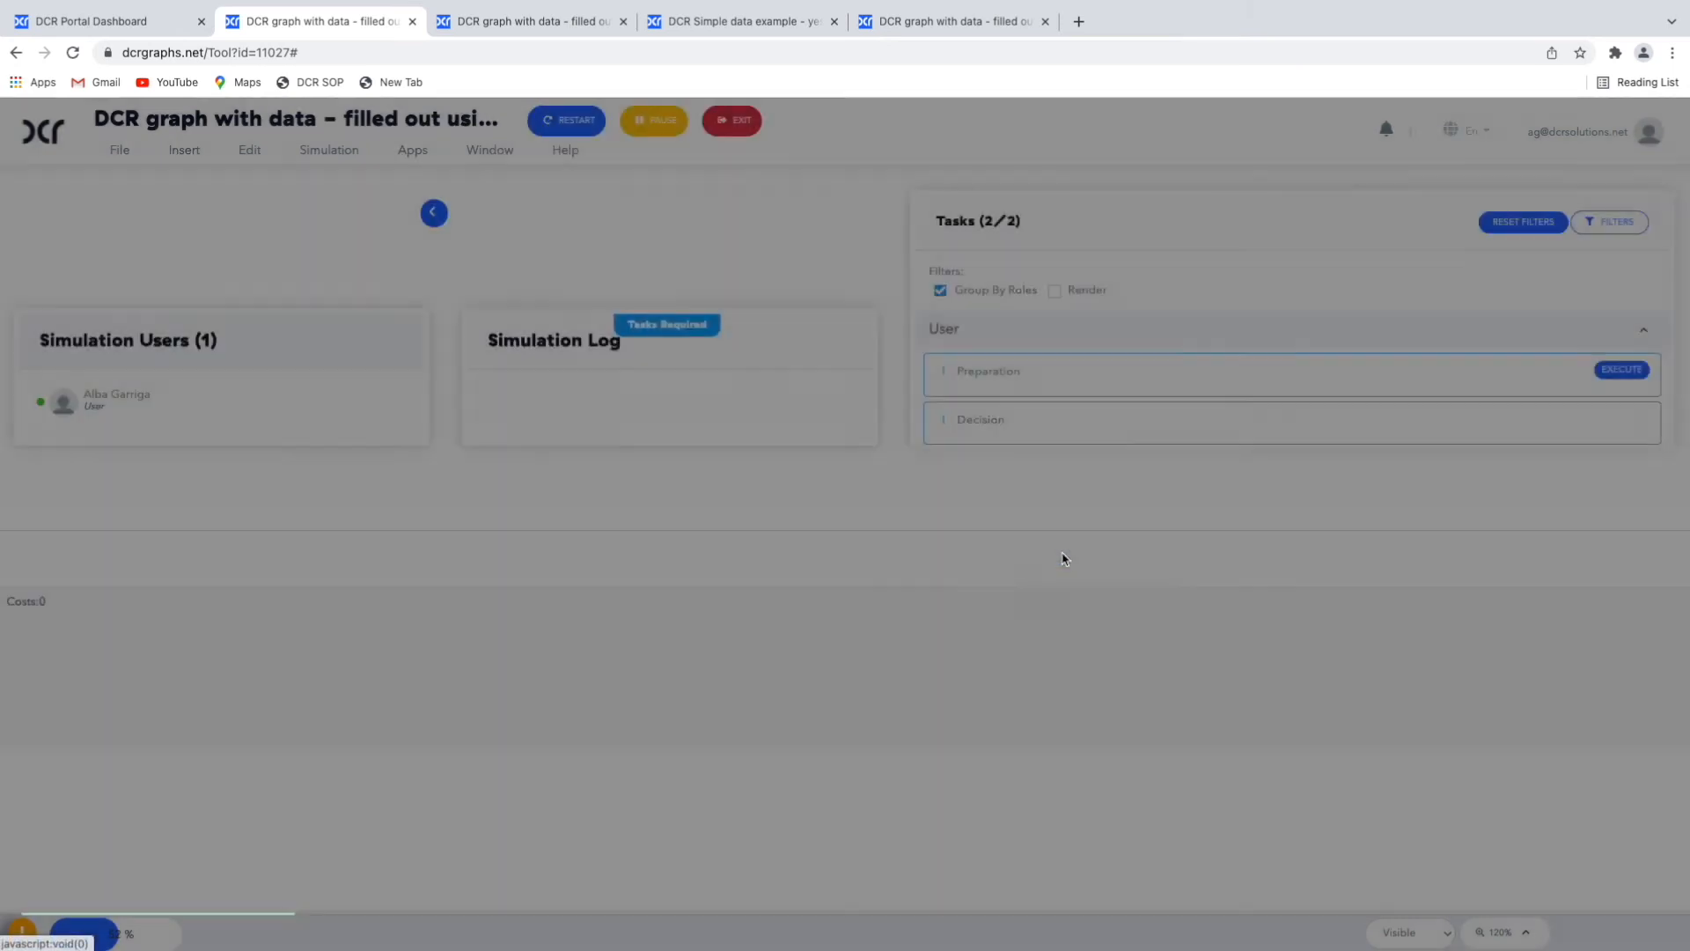
click(1056, 292)
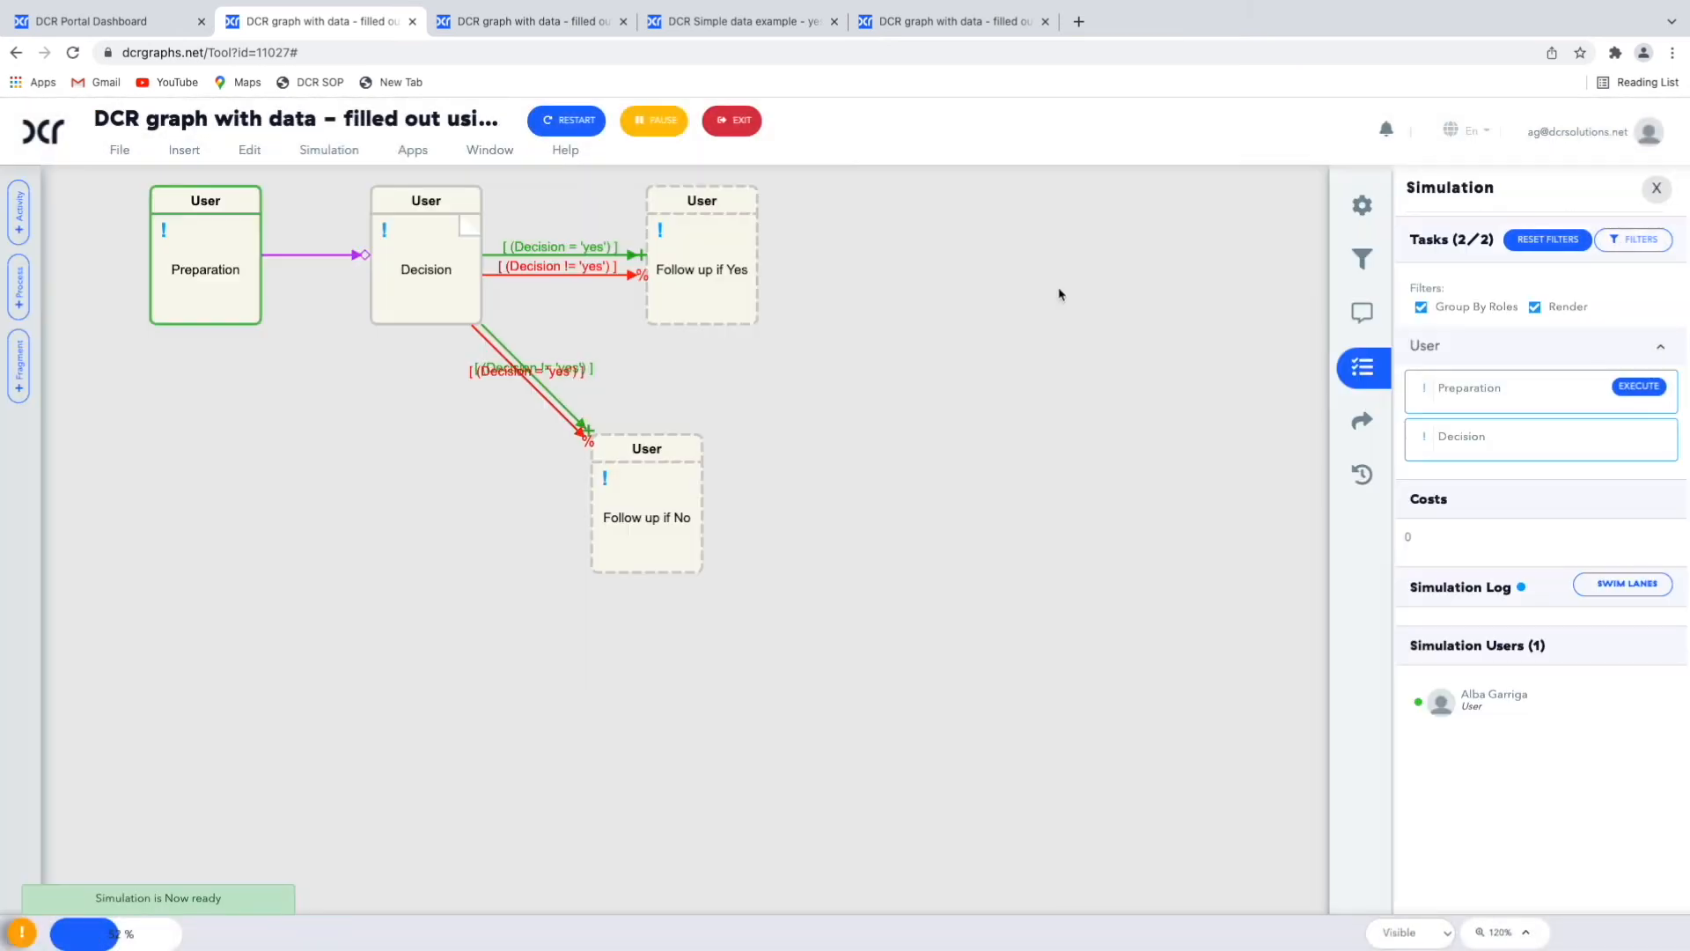
click(1627, 390)
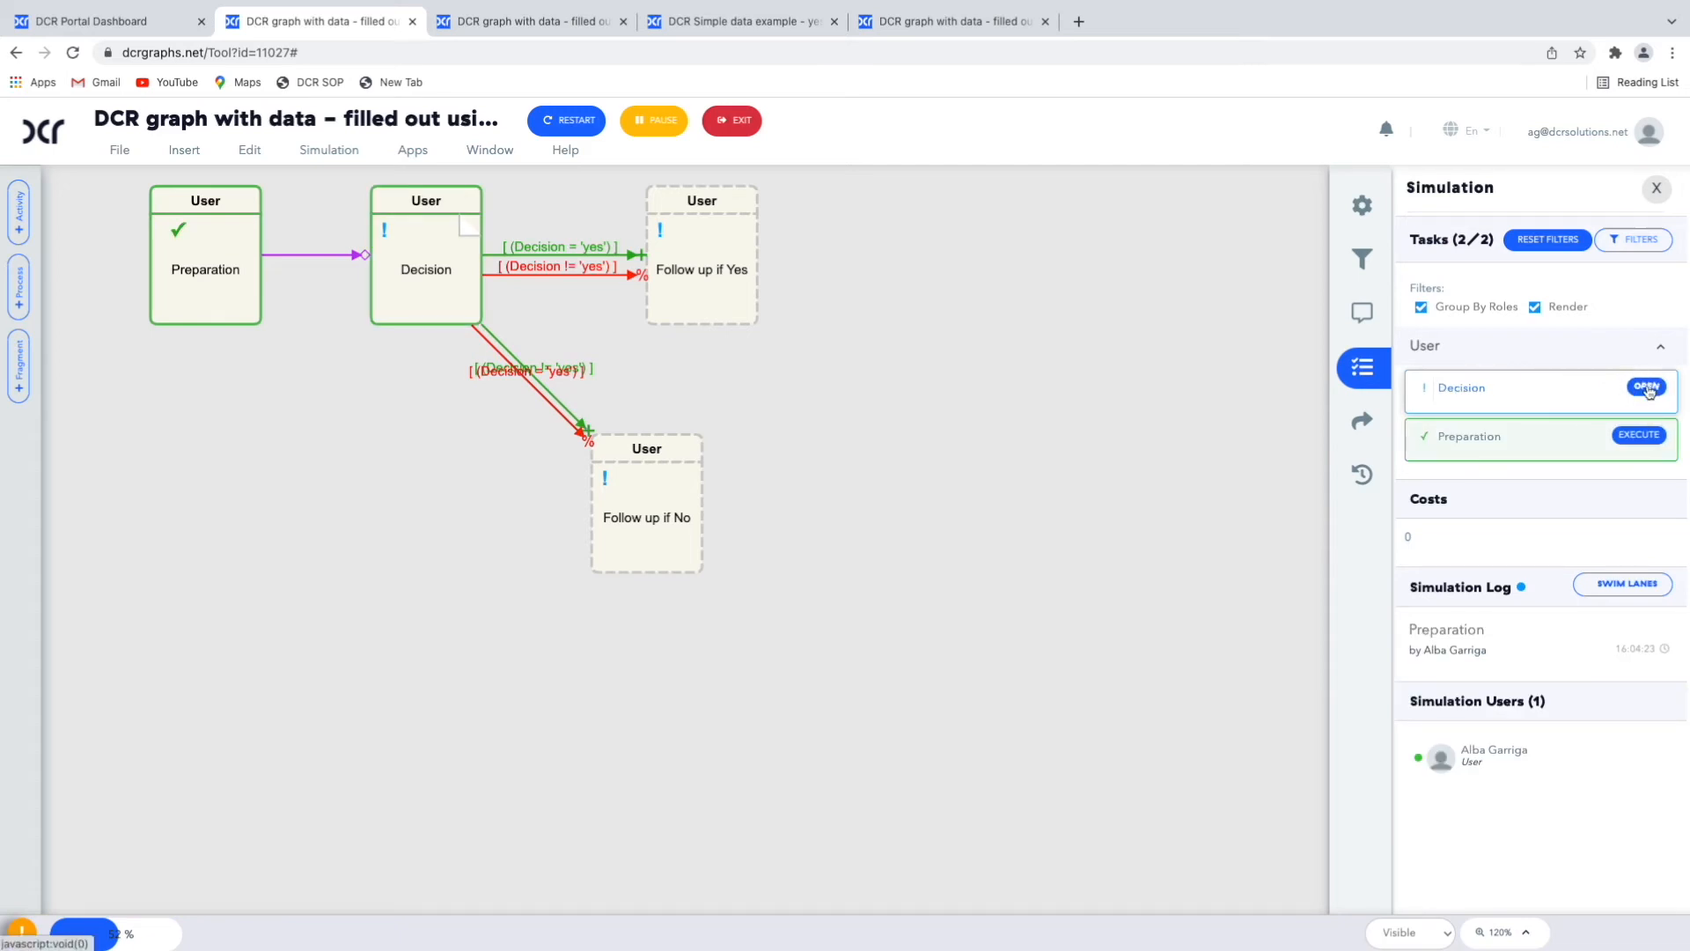
Step: Fill in the Decision form with Yes and submit it
click(1646, 388)
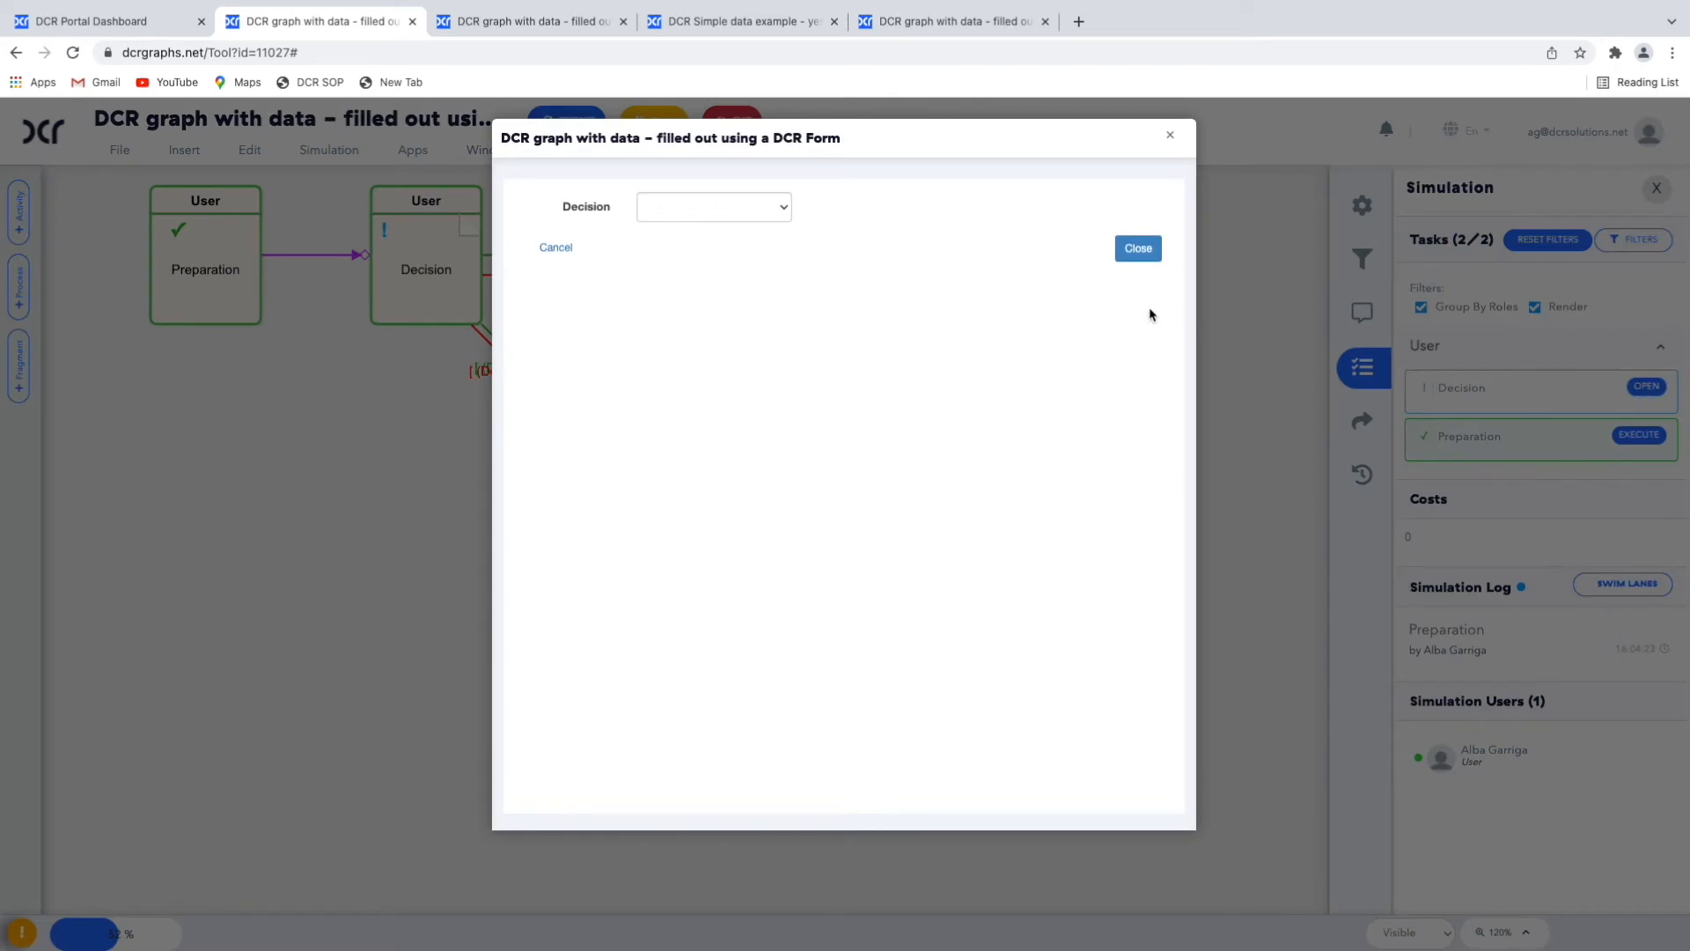
click(785, 209)
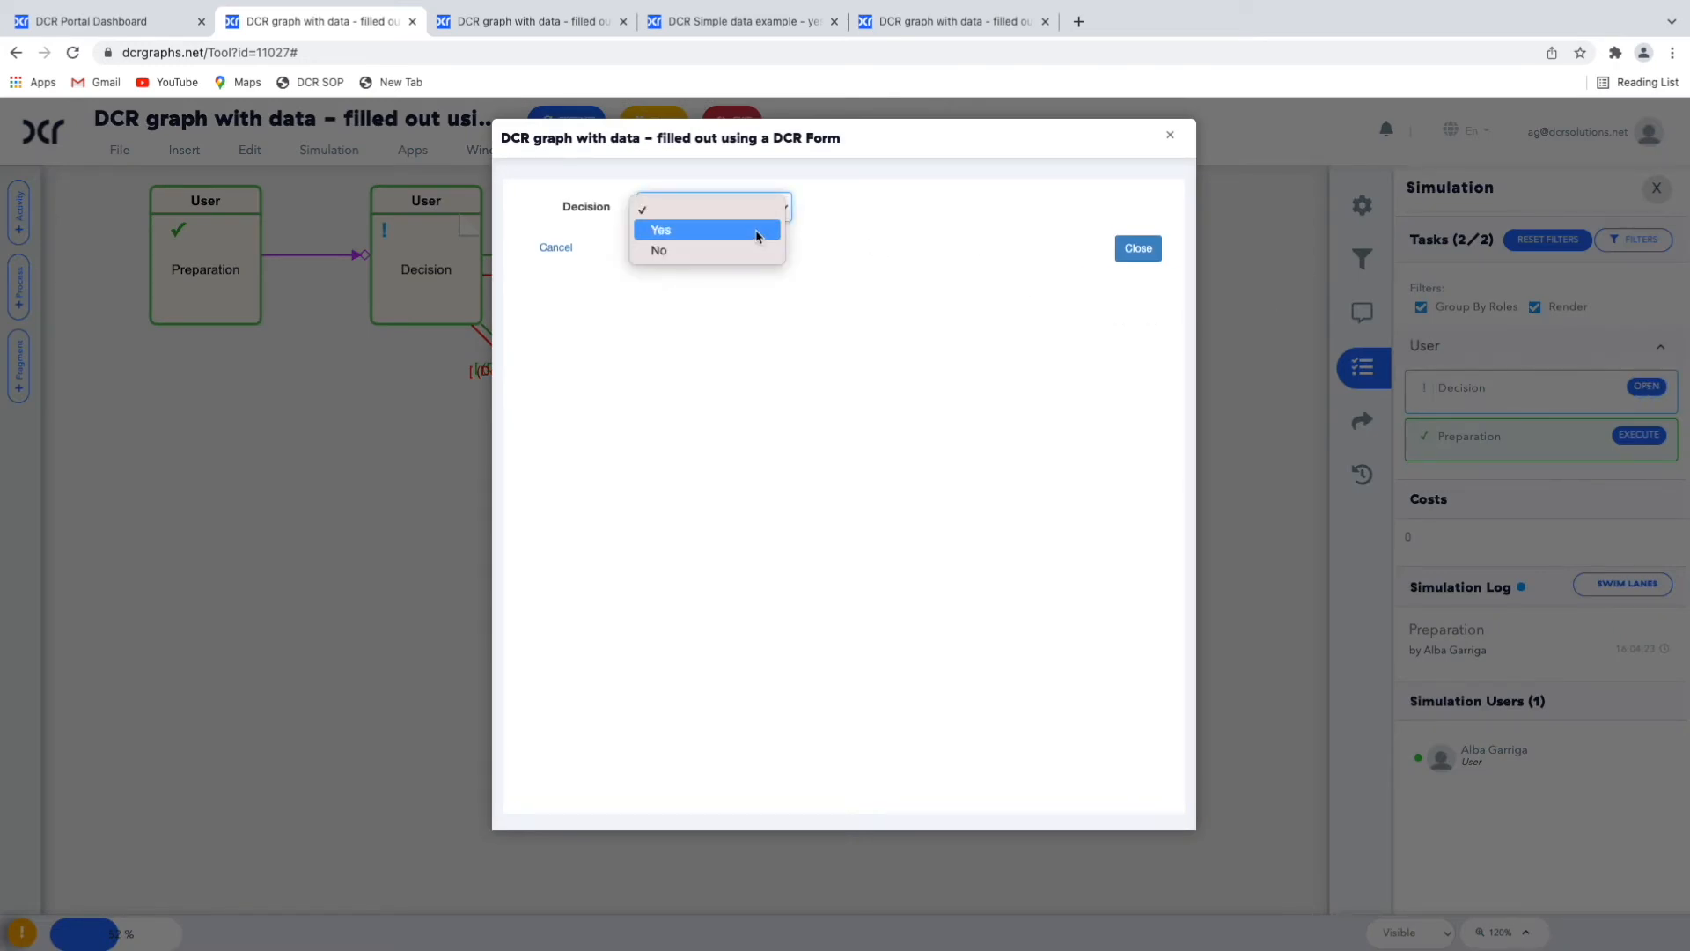
click(758, 230)
click(1135, 254)
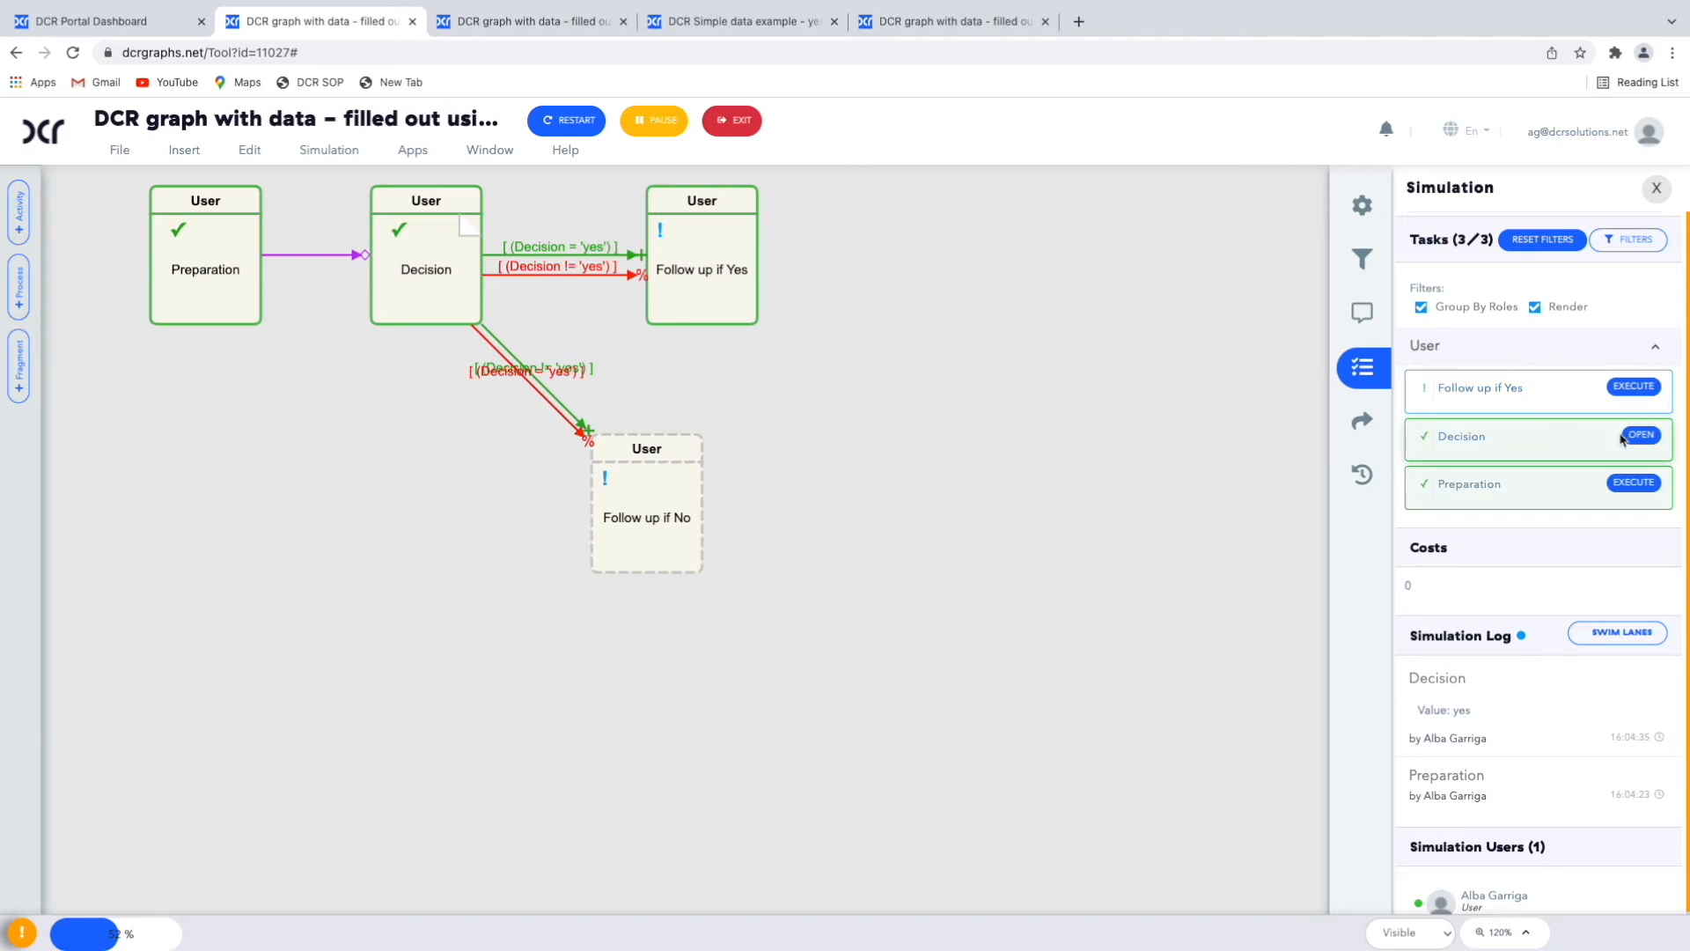
Step: Change the answer in the Decision form to No, submit it and execute Follow up if No
click(1652, 440)
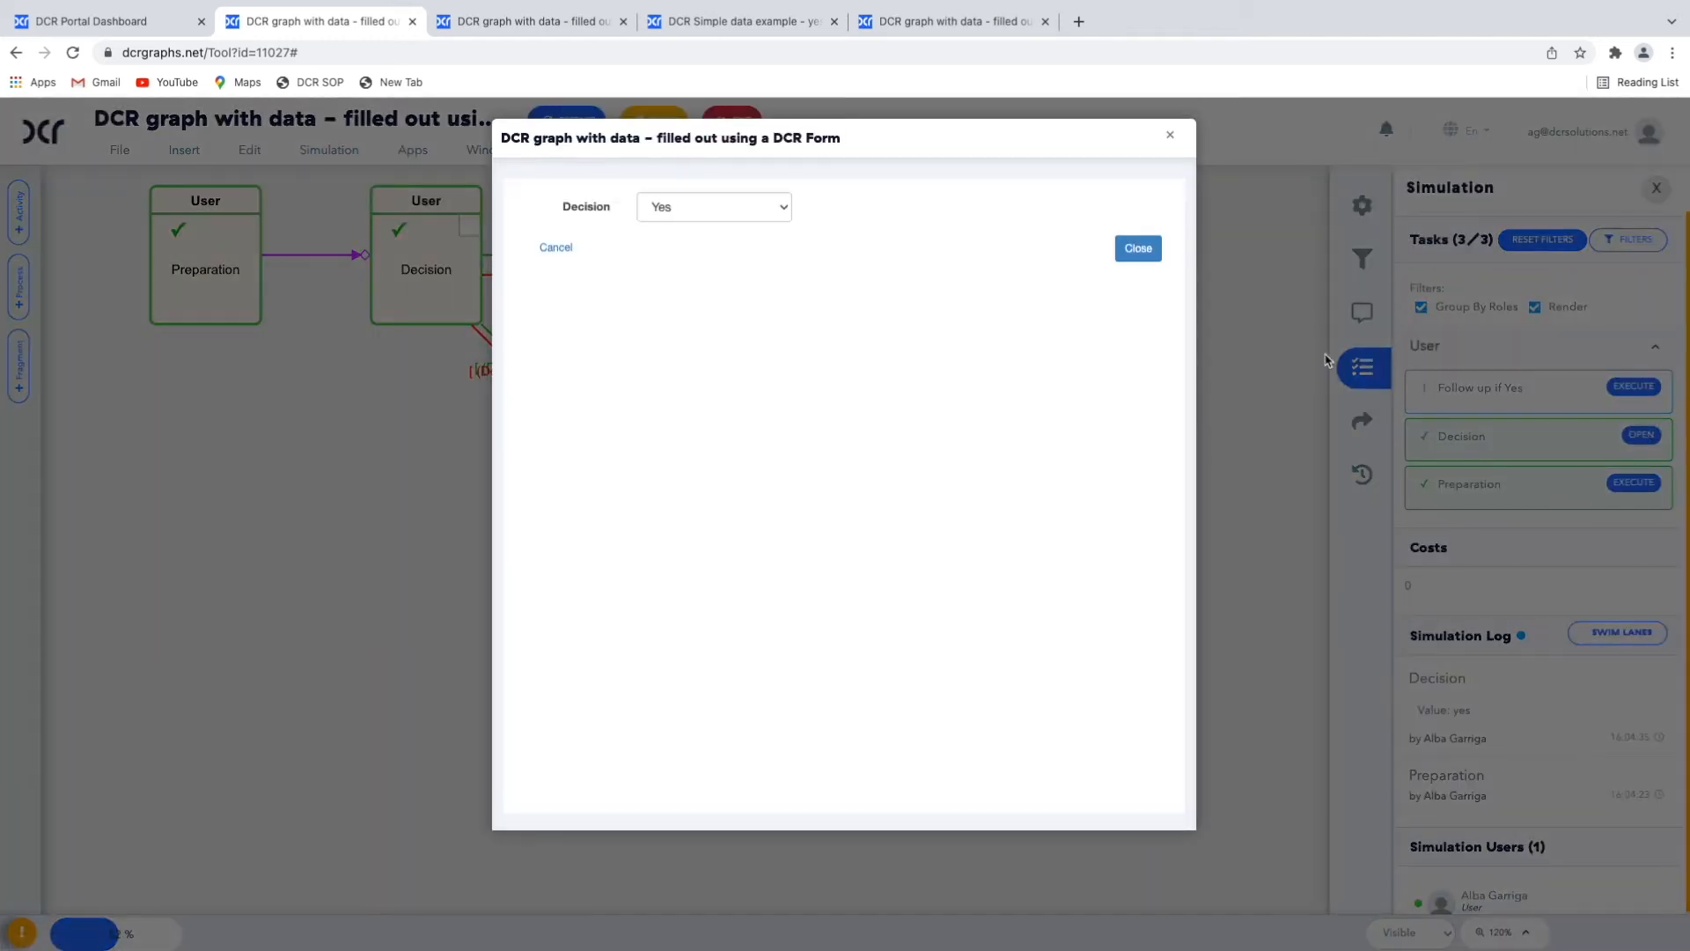
click(779, 208)
click(767, 227)
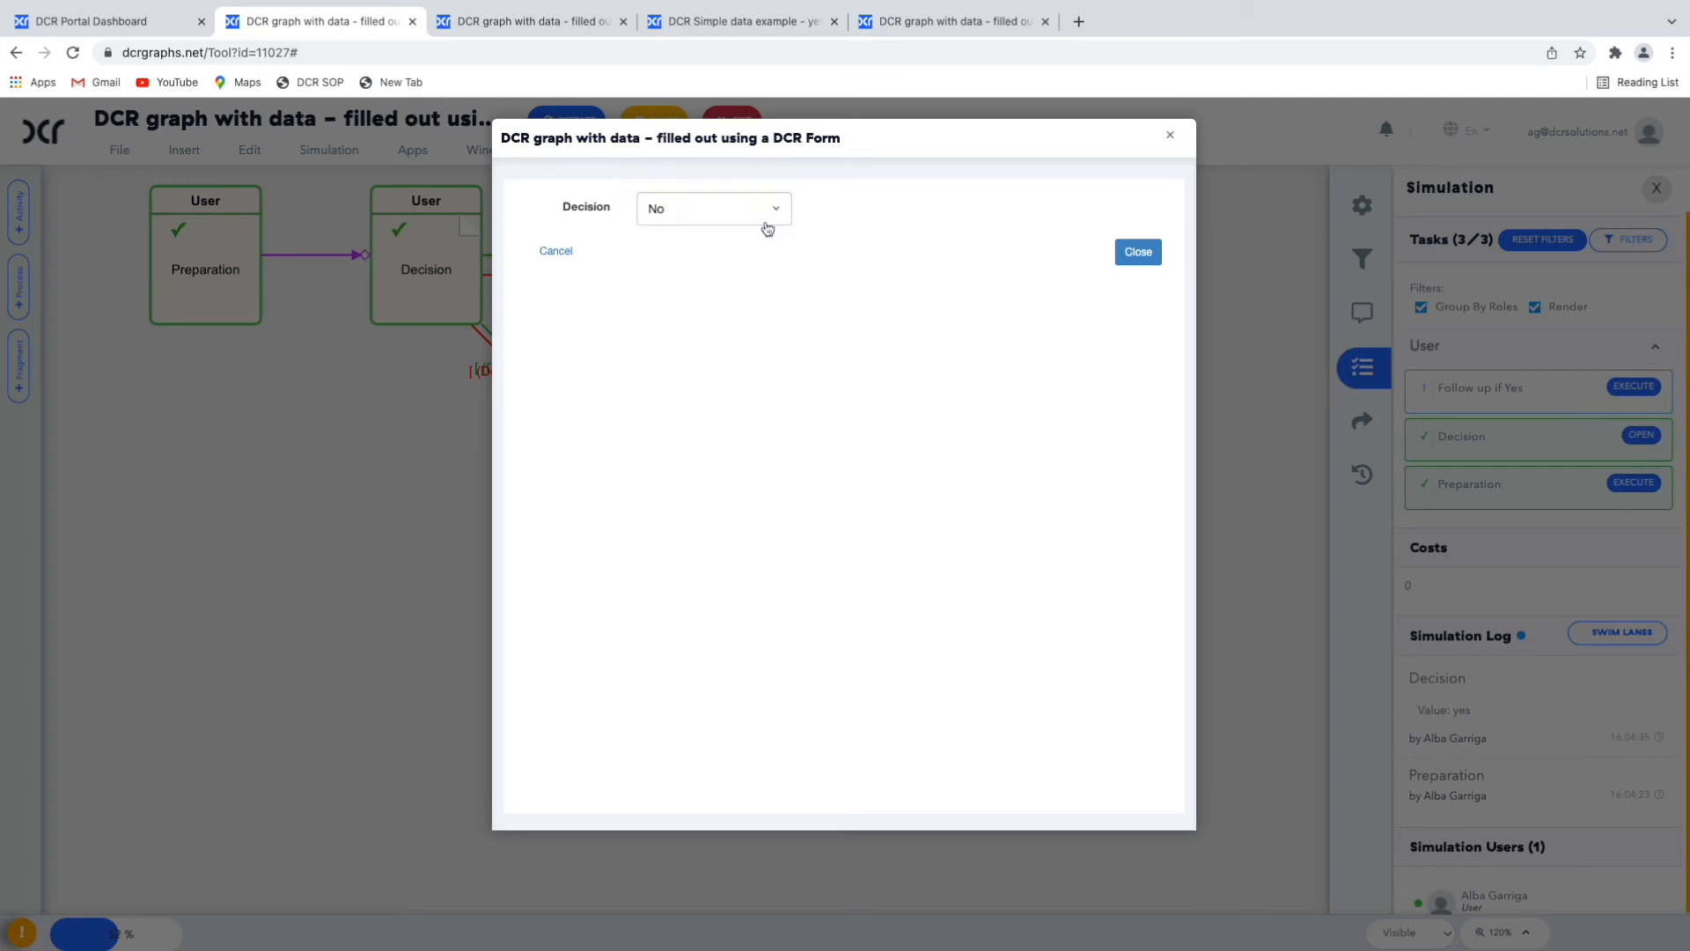
click(1122, 262)
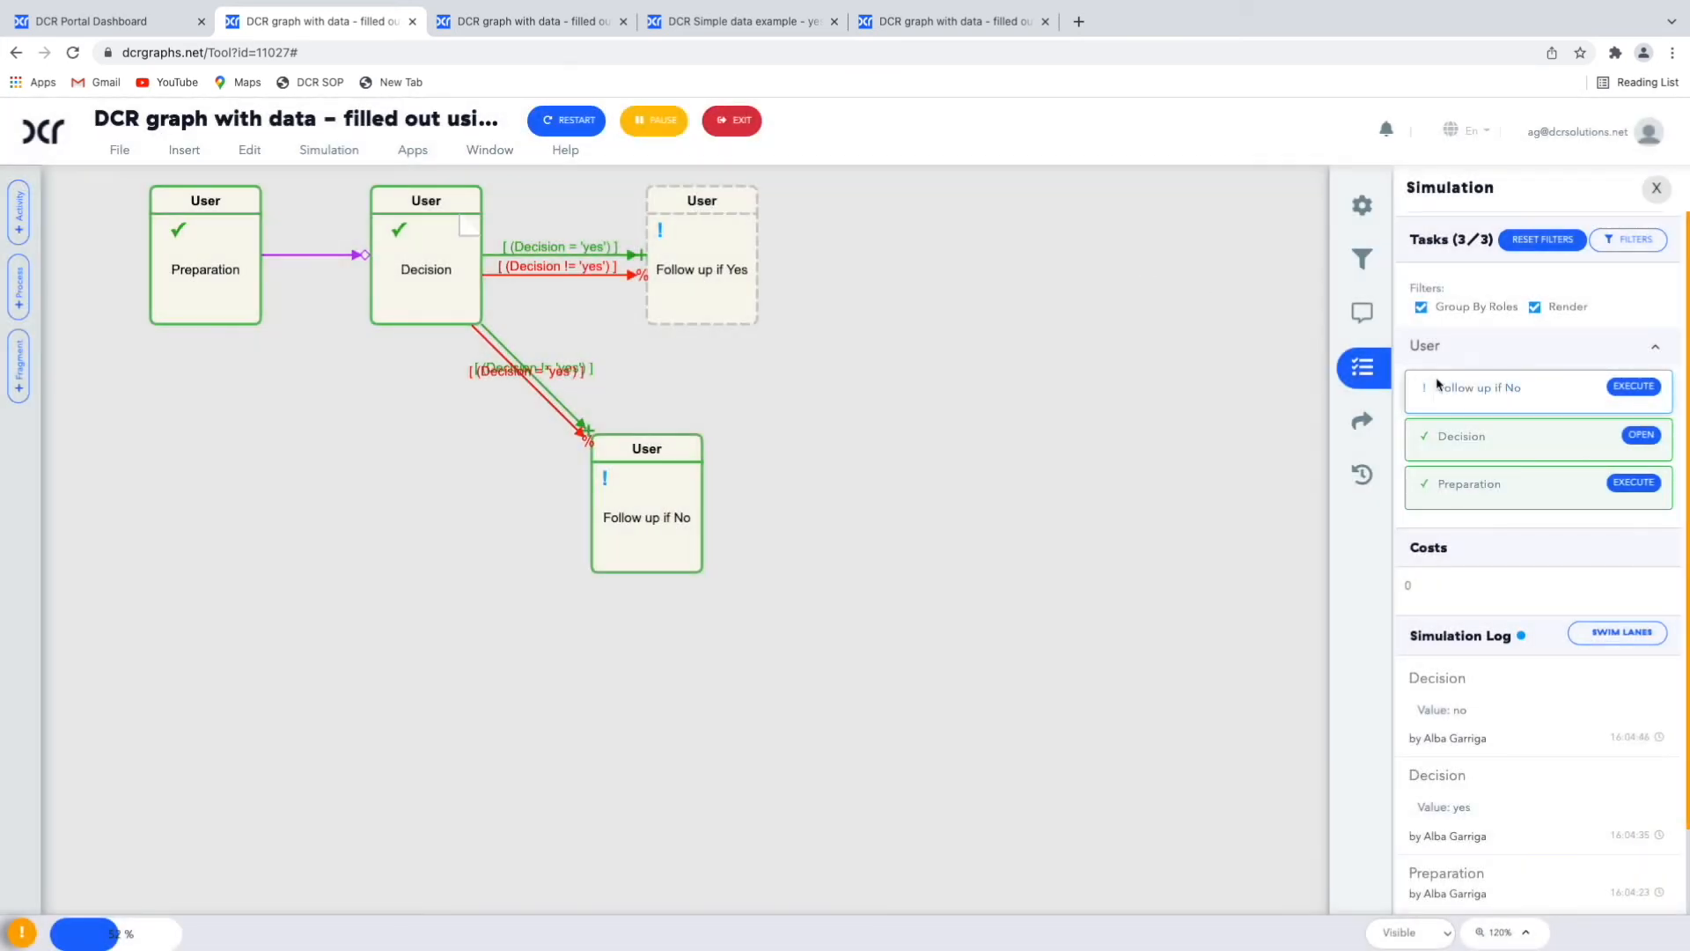
click(1630, 387)
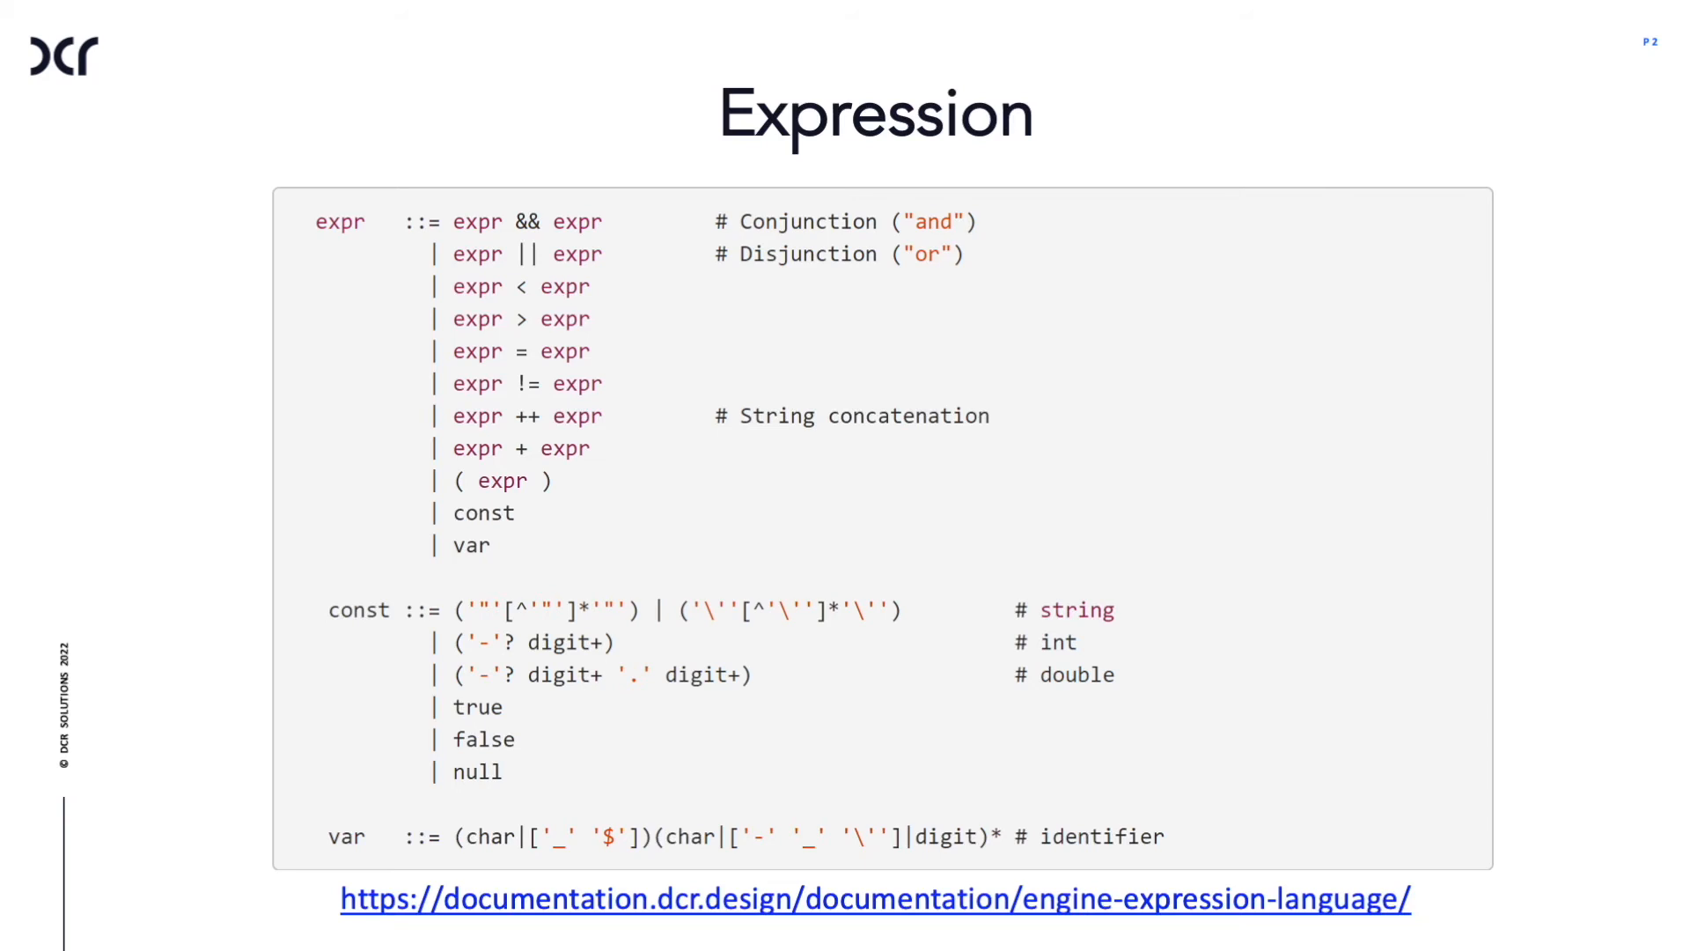
key(Right)
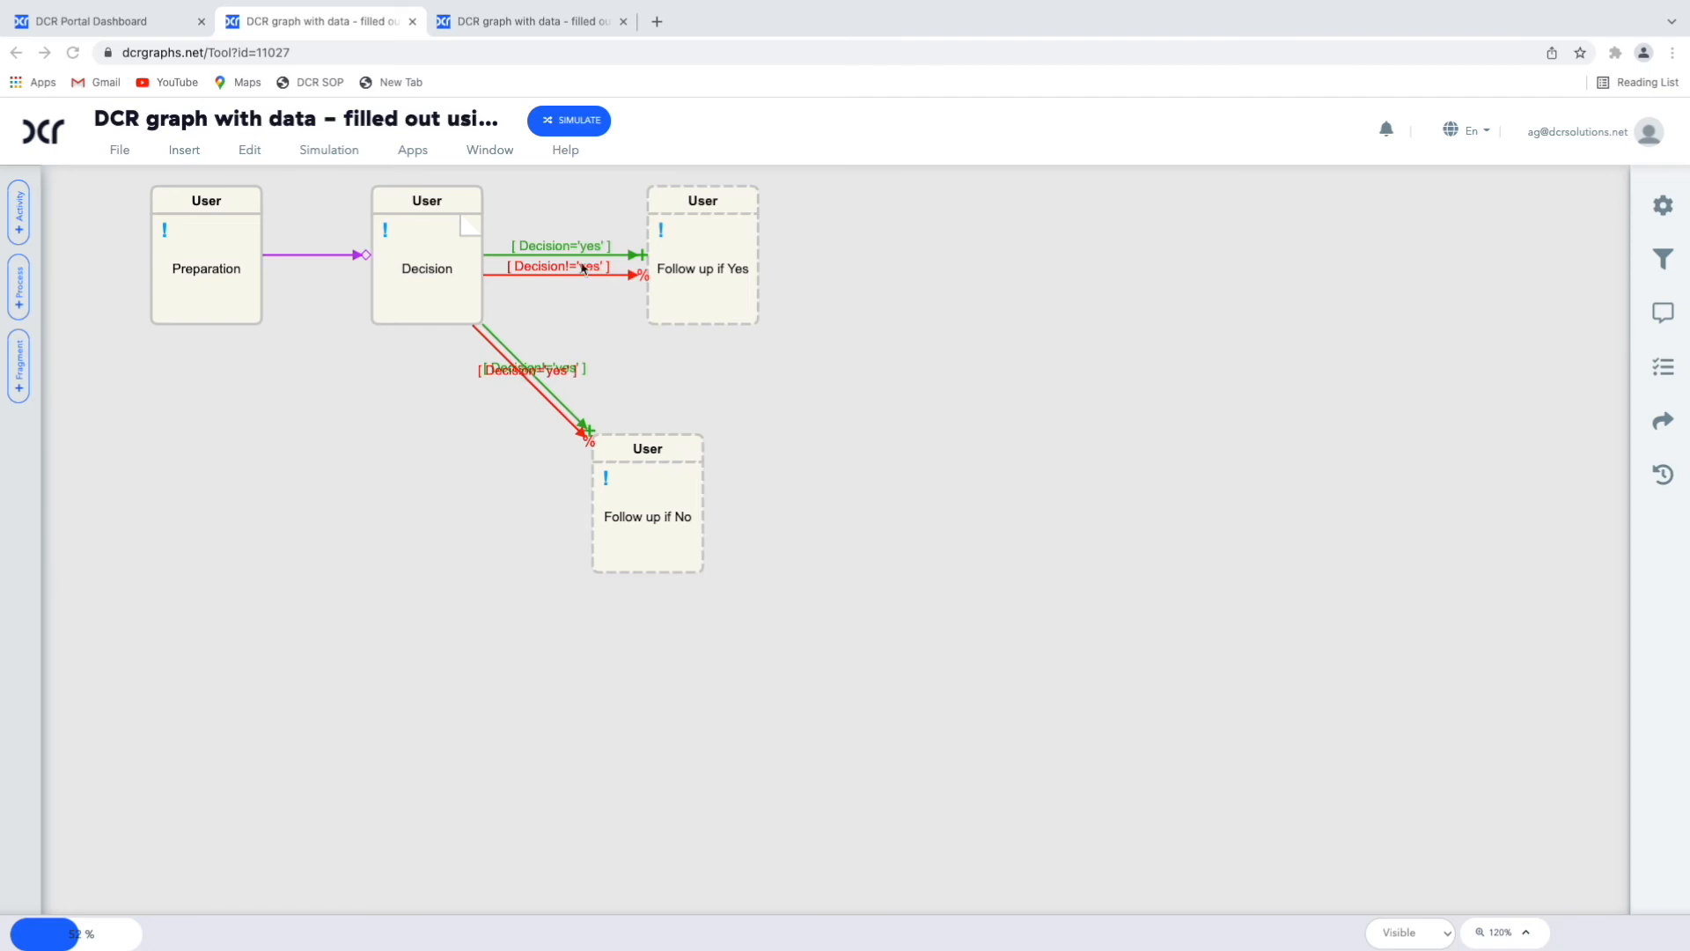
Step: Compare the guarded Include and Exclude rules of graph 11027 with the guarded rules of graph 1004172
click(528, 22)
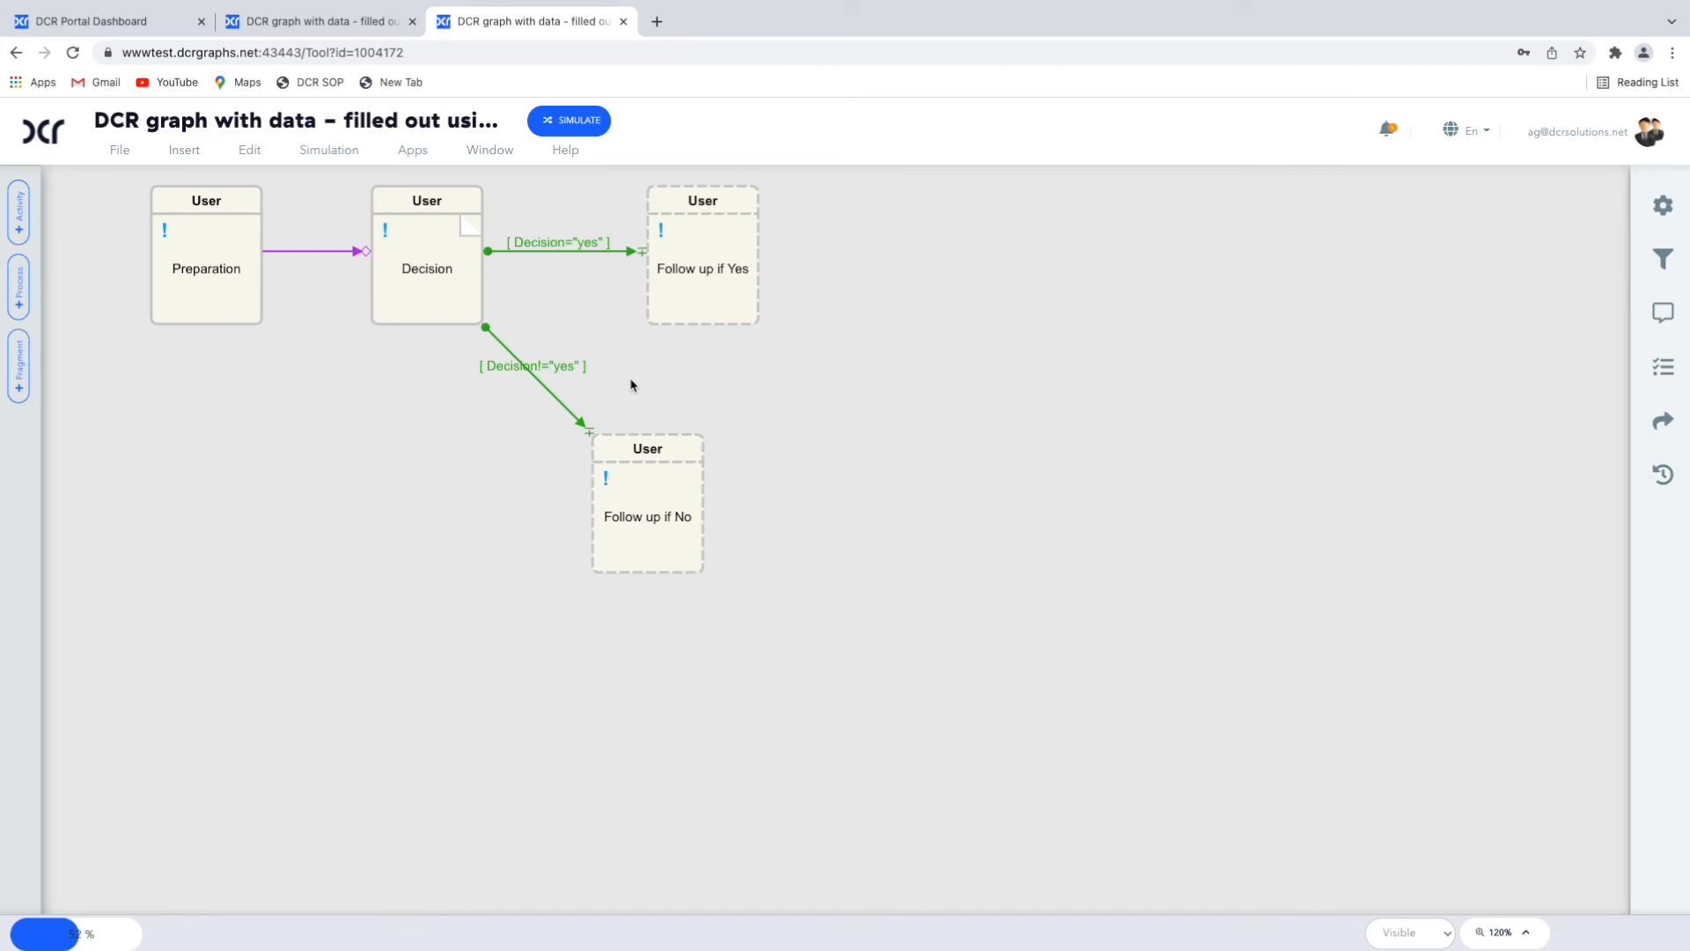
click(346, 20)
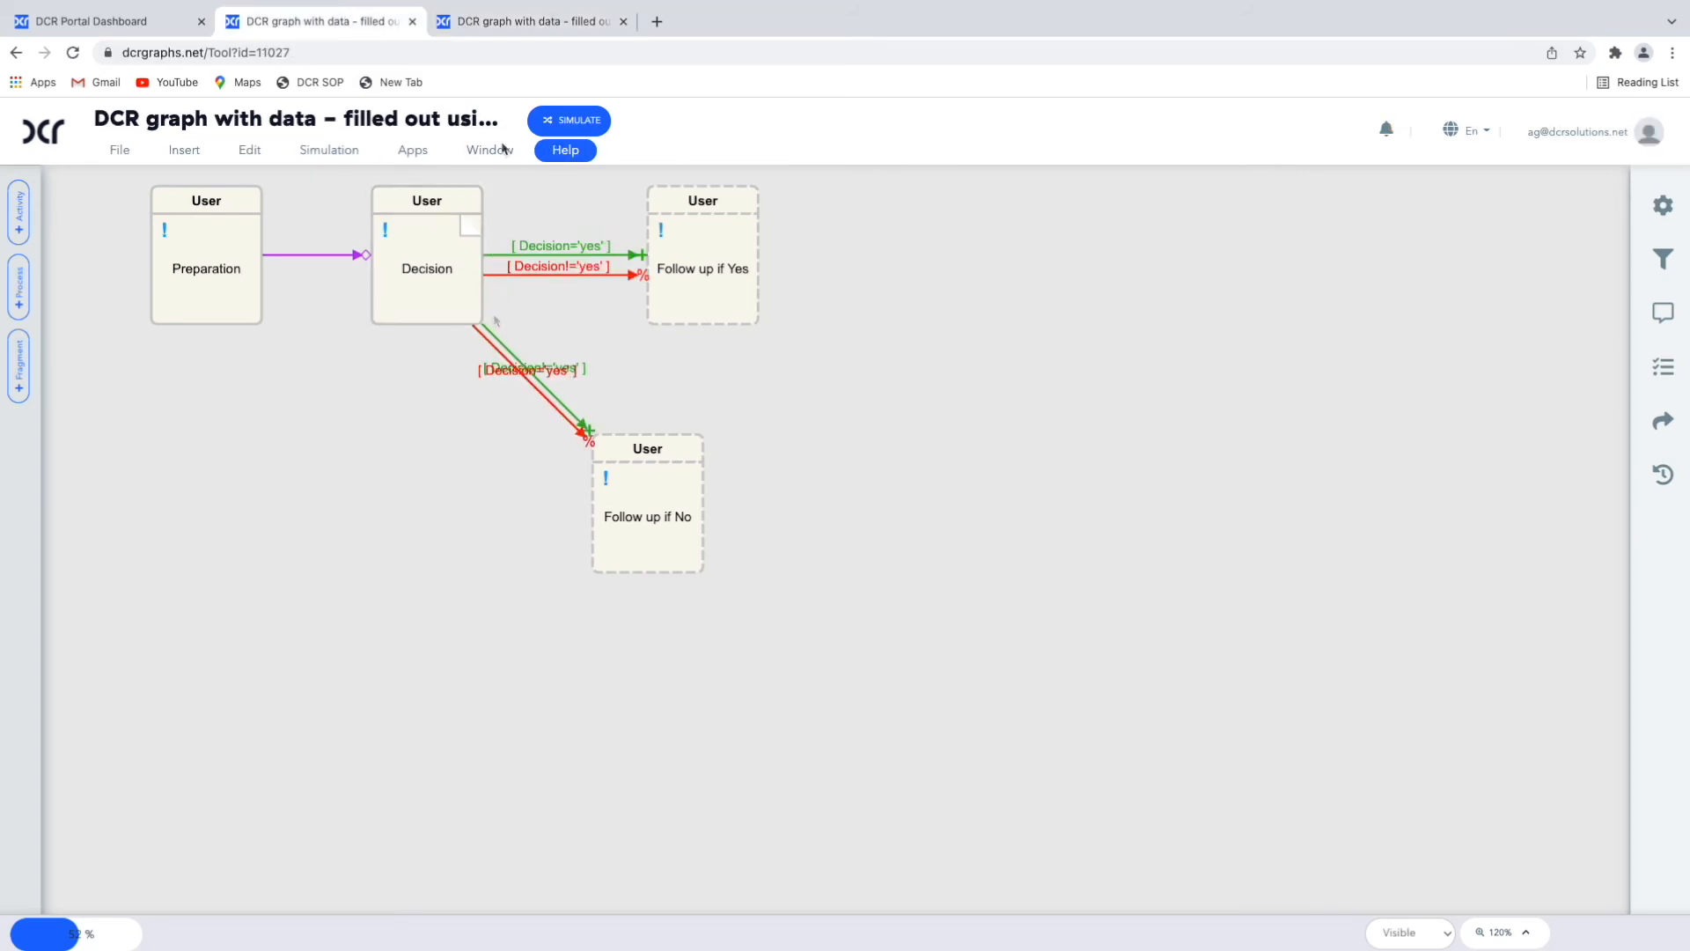
click(525, 21)
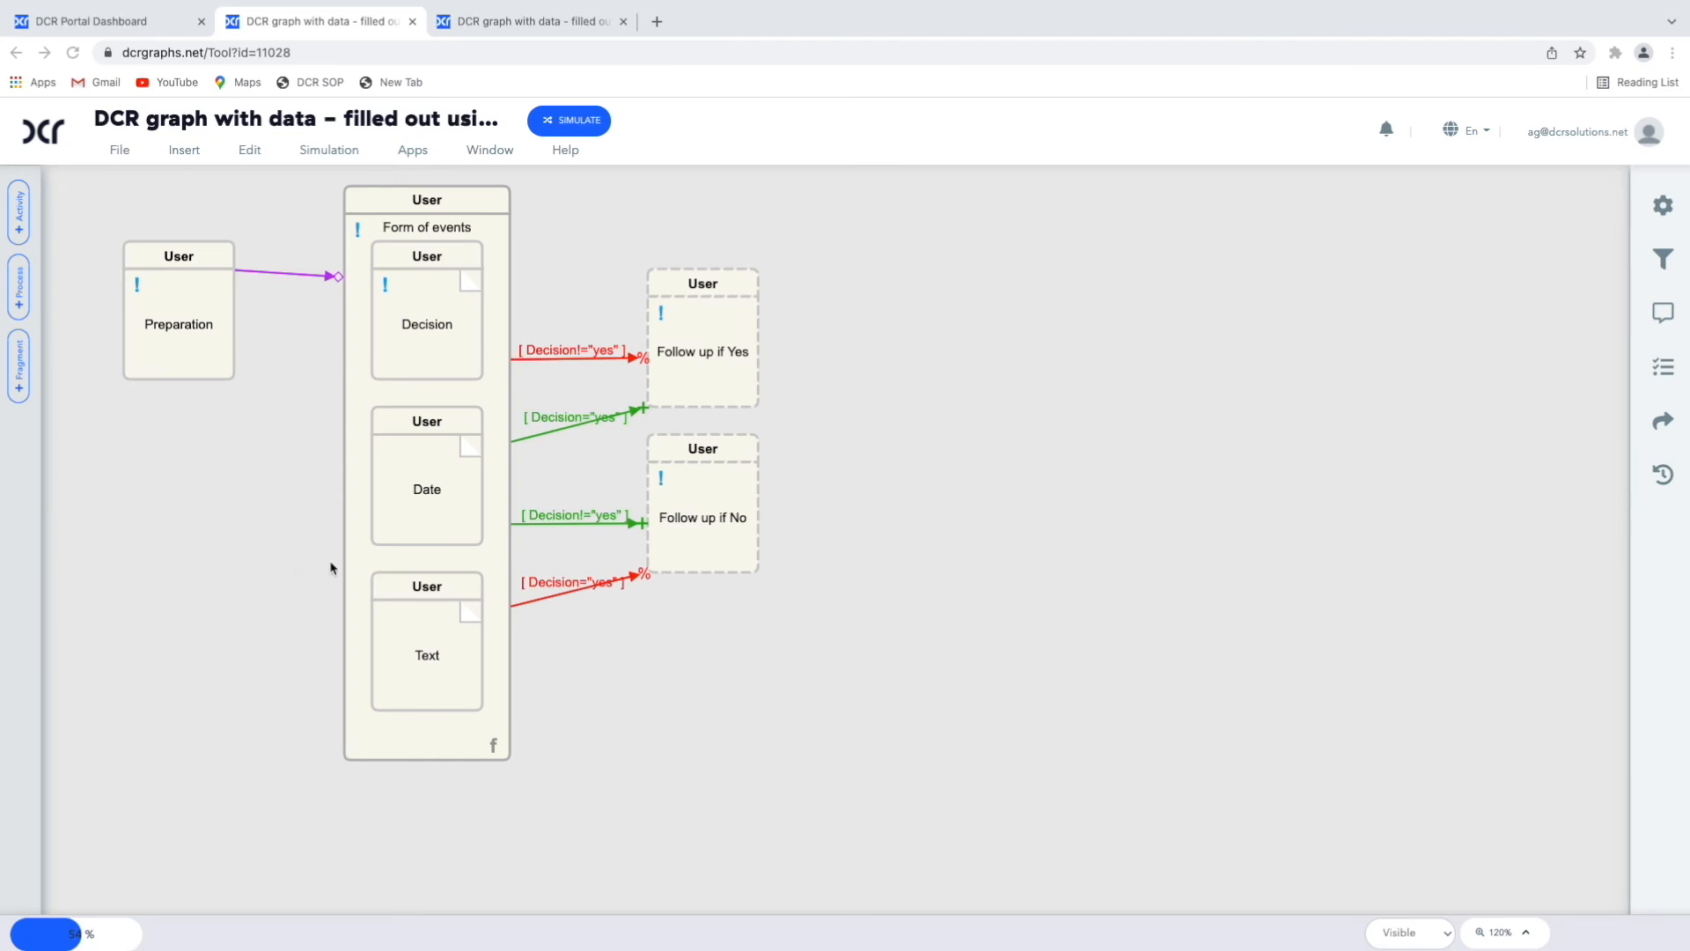
Step: Examine the grouping type and initial states of the Form of events box enclosing Decision, Date and Text in graph 11028
click(425, 483)
click(394, 625)
click(495, 408)
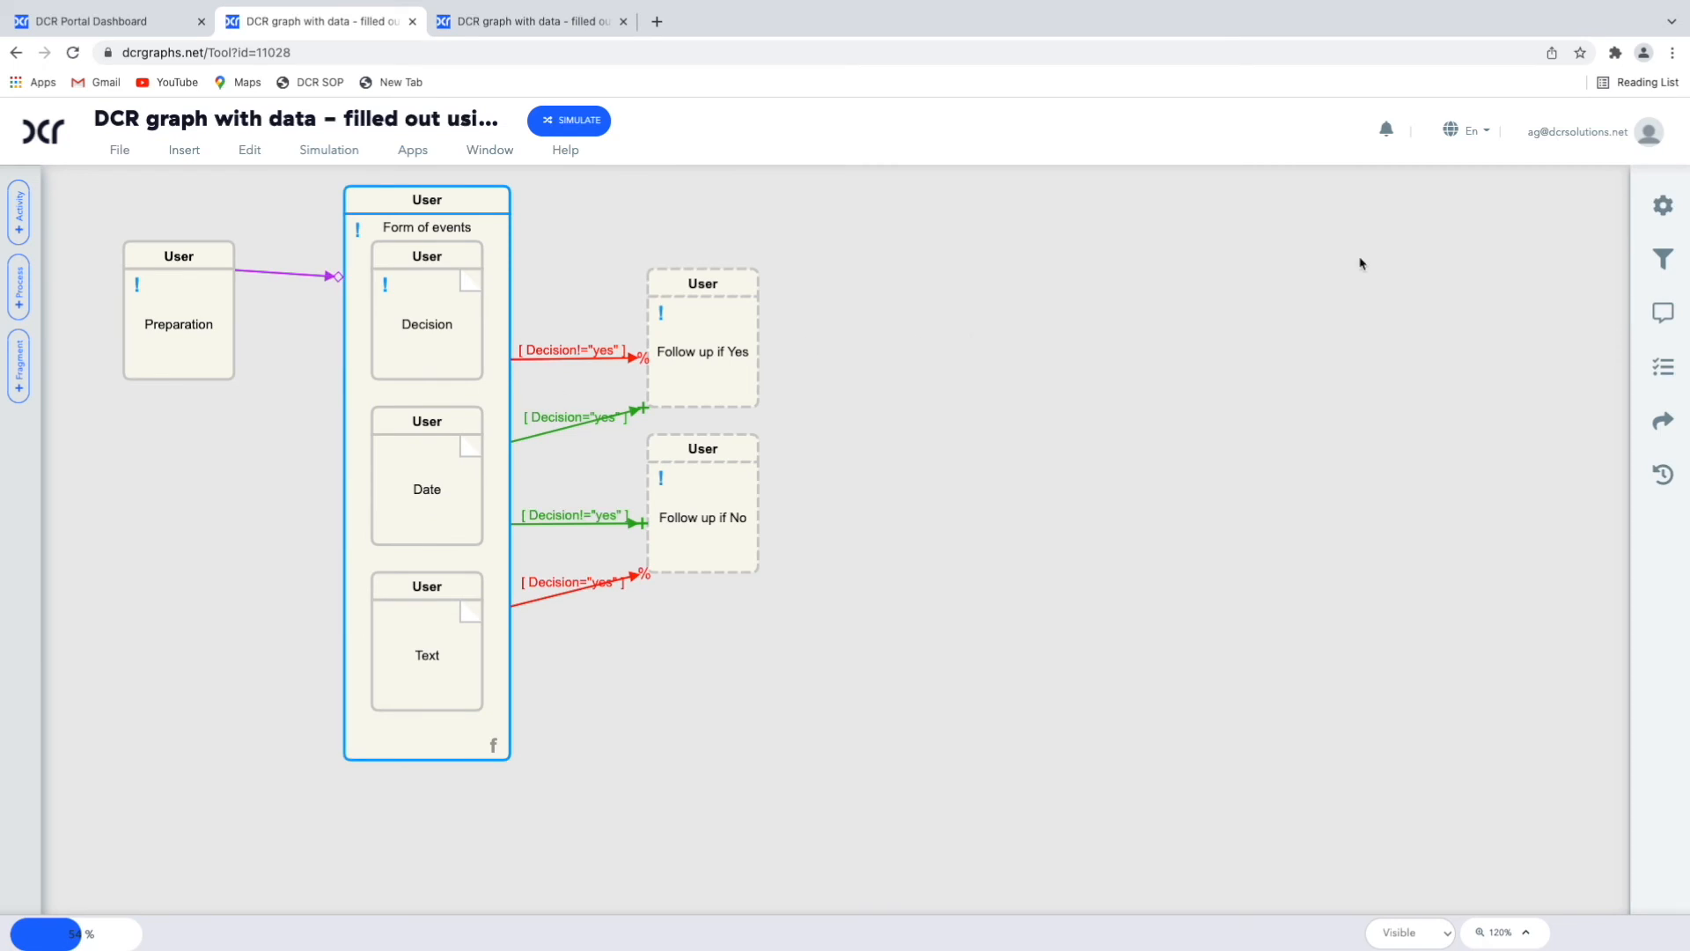
click(1660, 208)
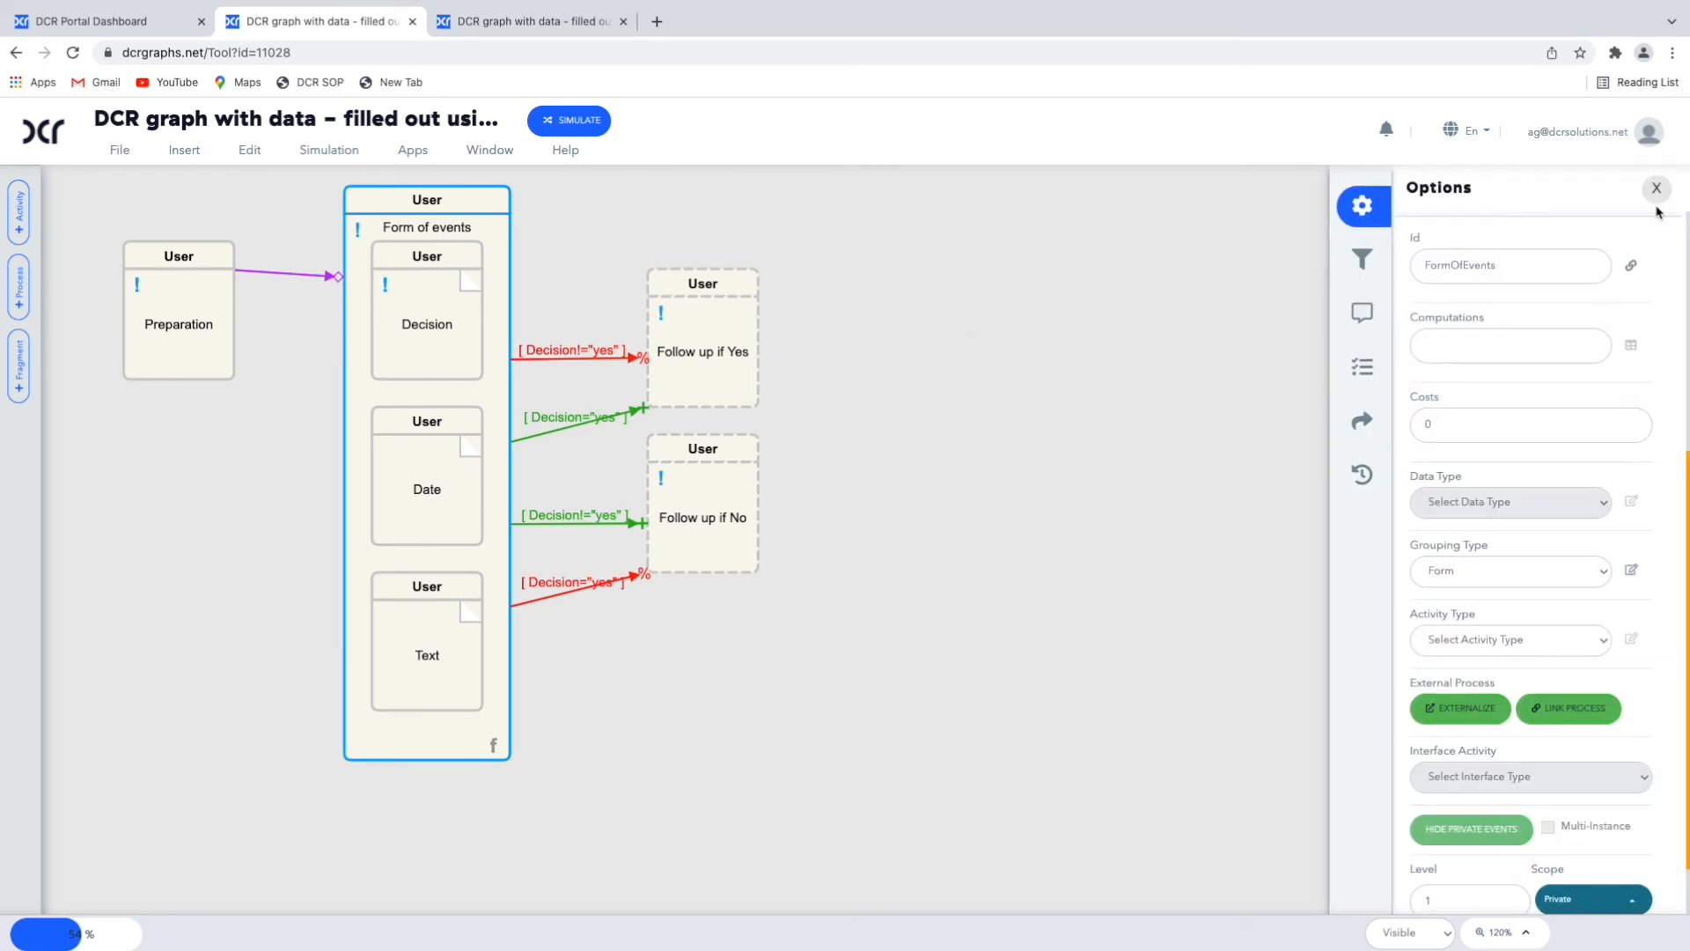
scroll(1467, 496, down, 2)
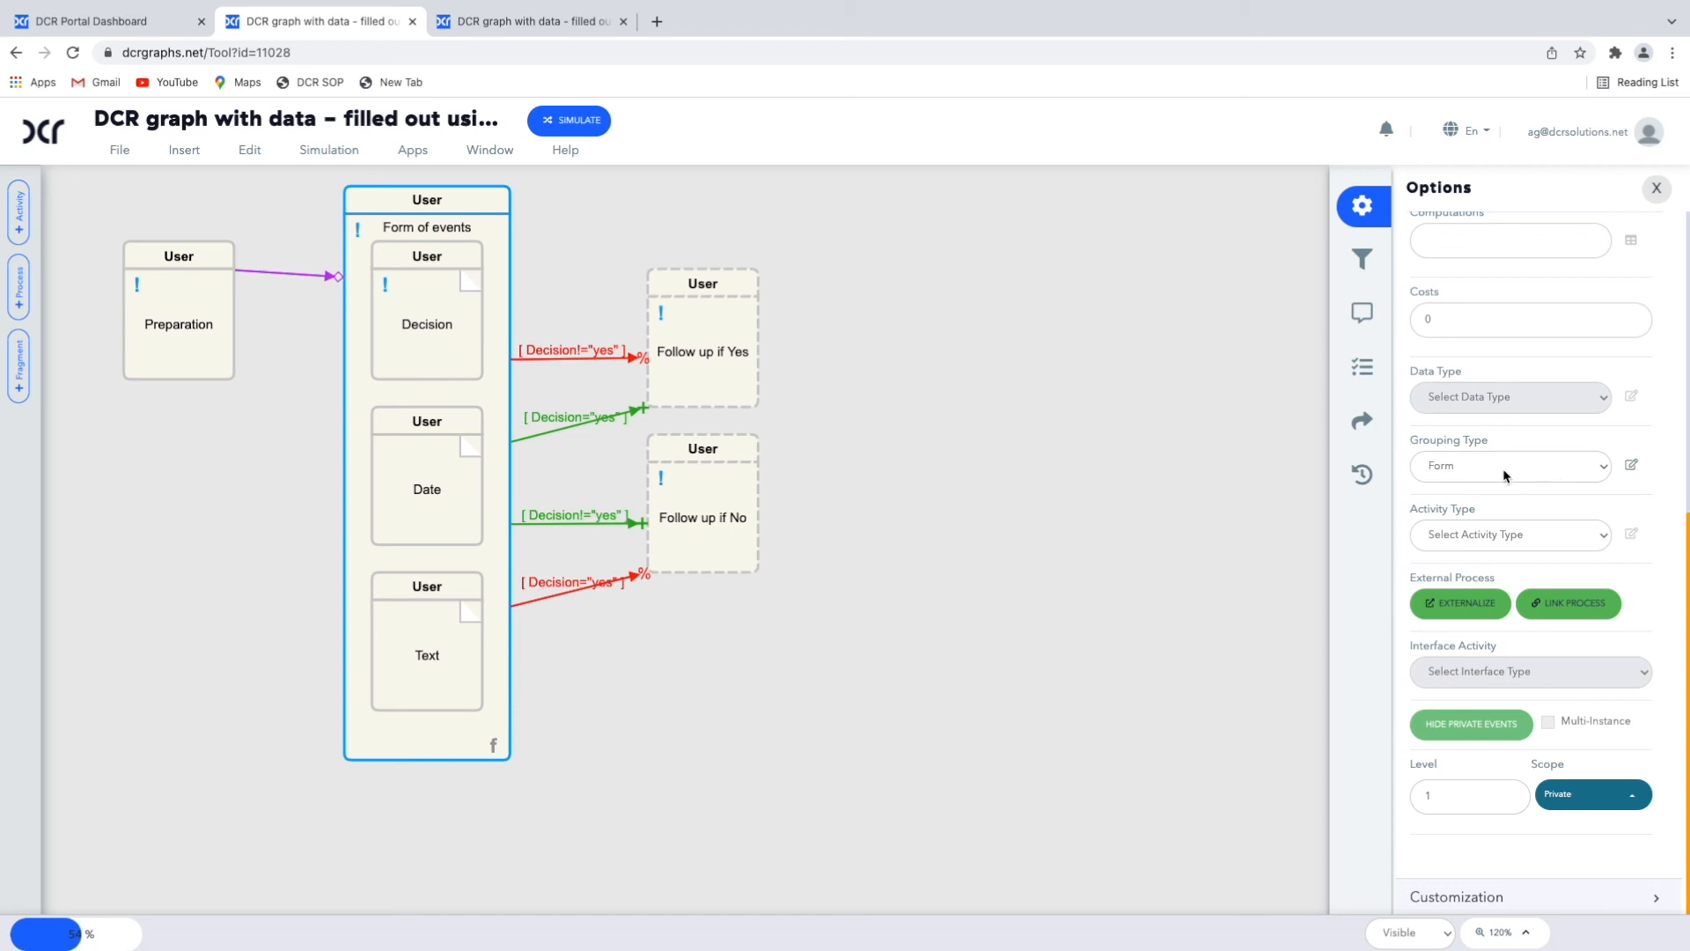
scroll(1495, 477, up, 1)
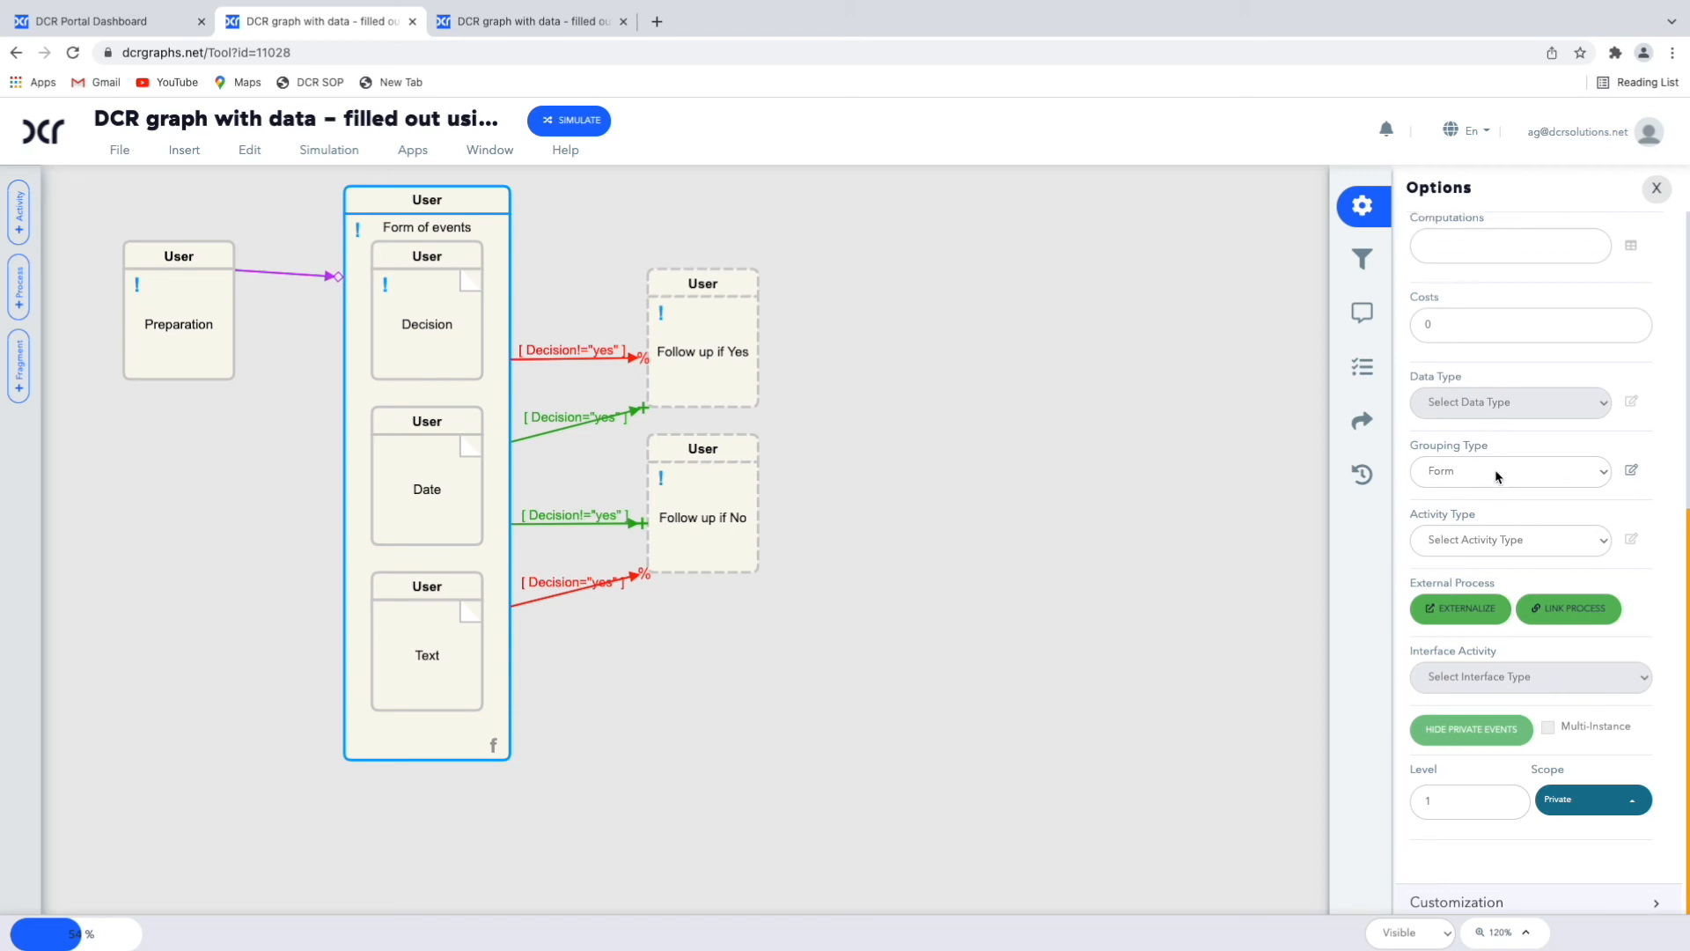
scroll(1496, 477, up, 8)
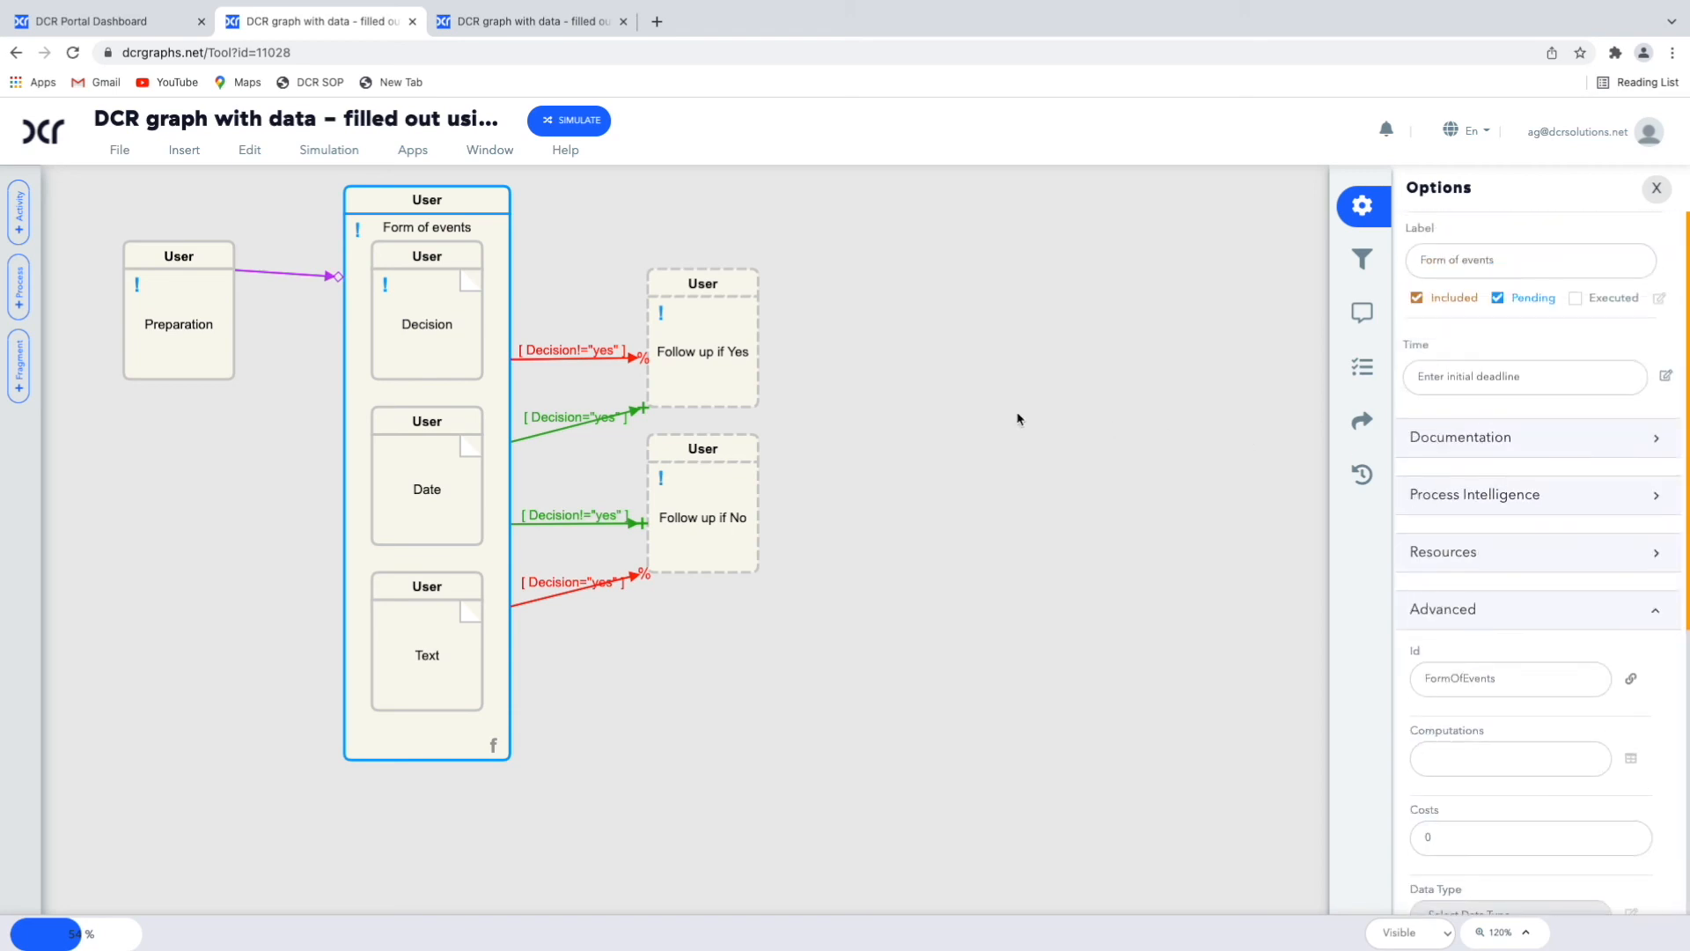
Step: Start a simulation of graph 11028, render it on the diagram and execute the Preparation activity
click(579, 122)
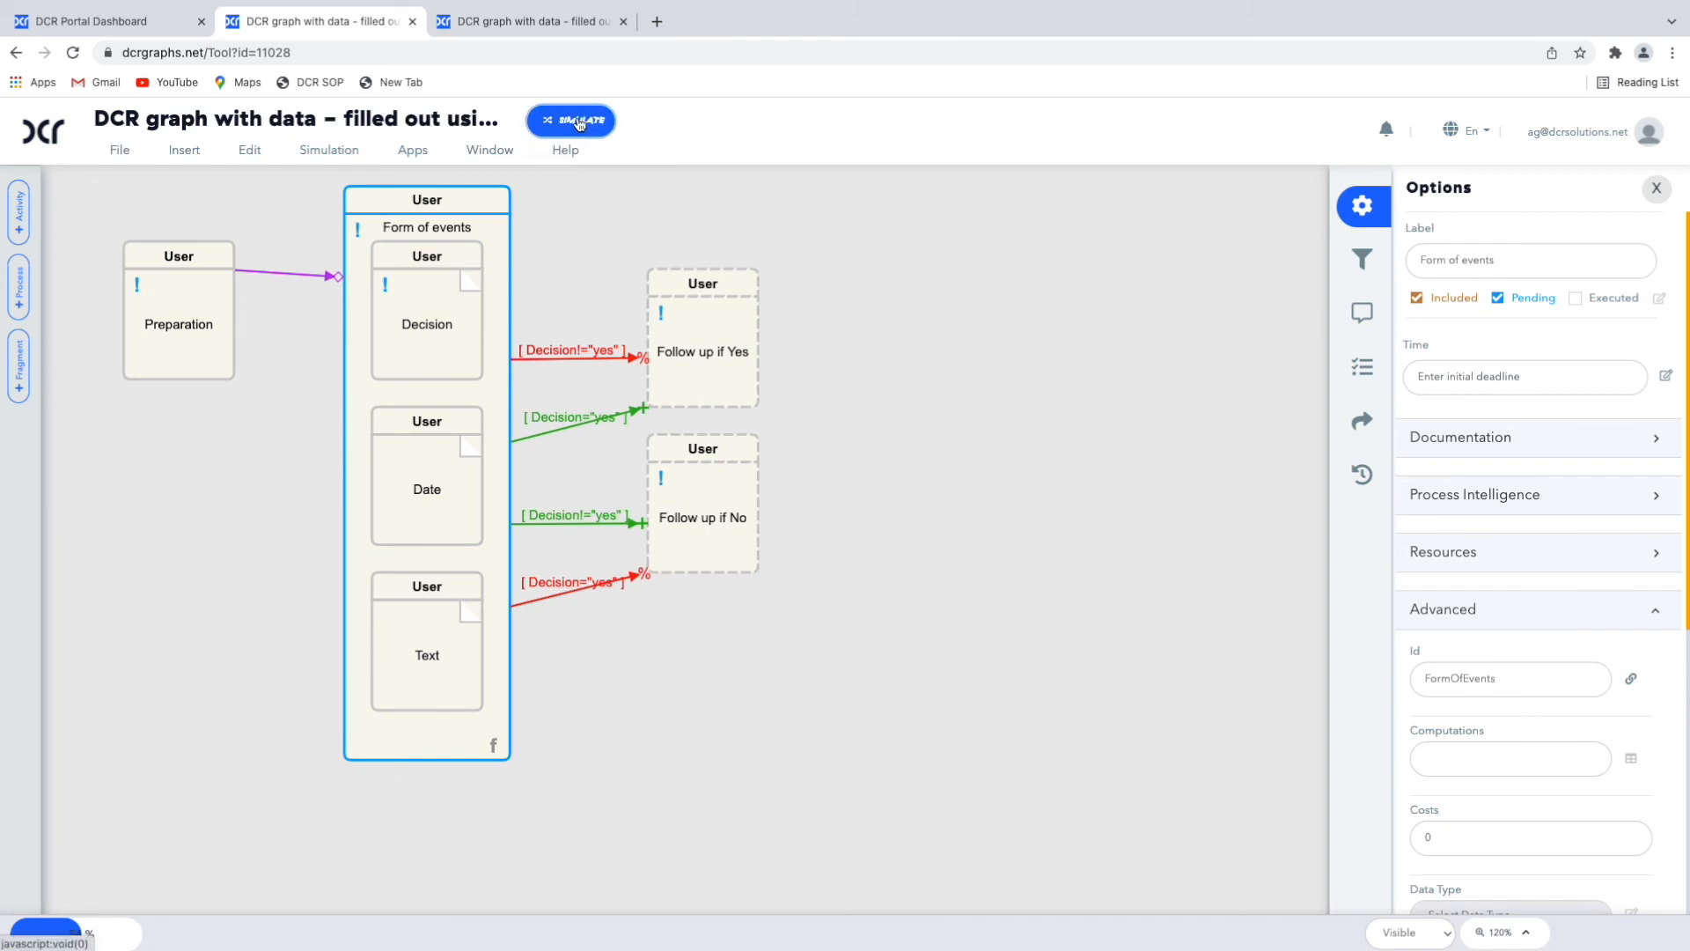
click(1095, 562)
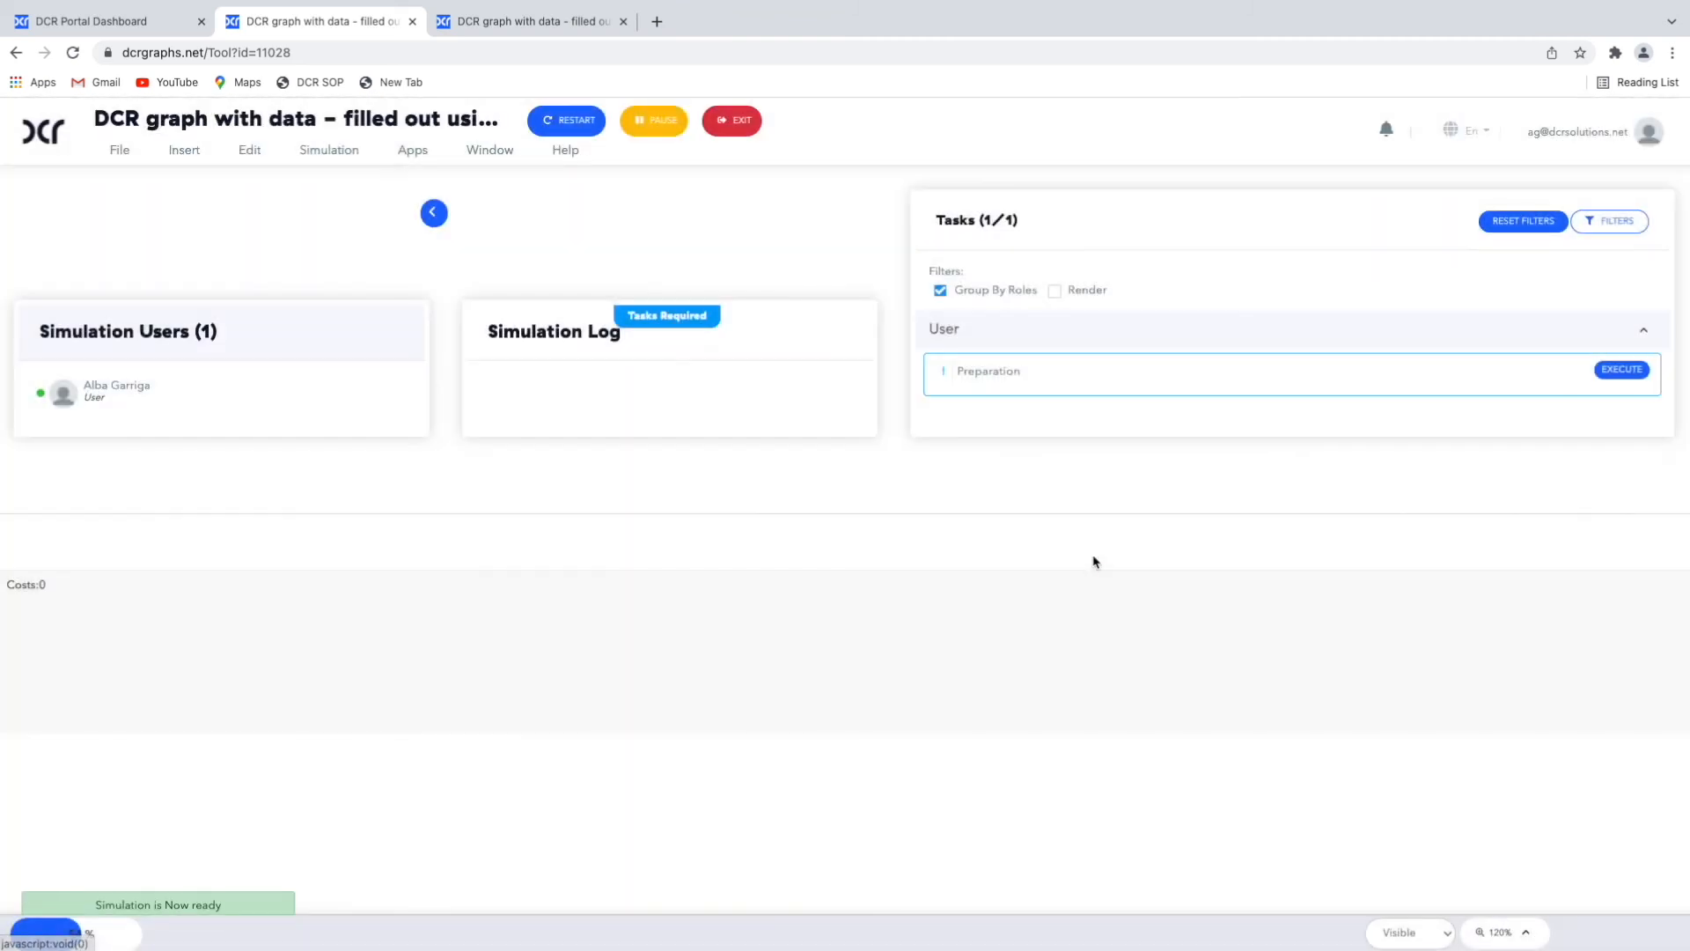
click(1084, 294)
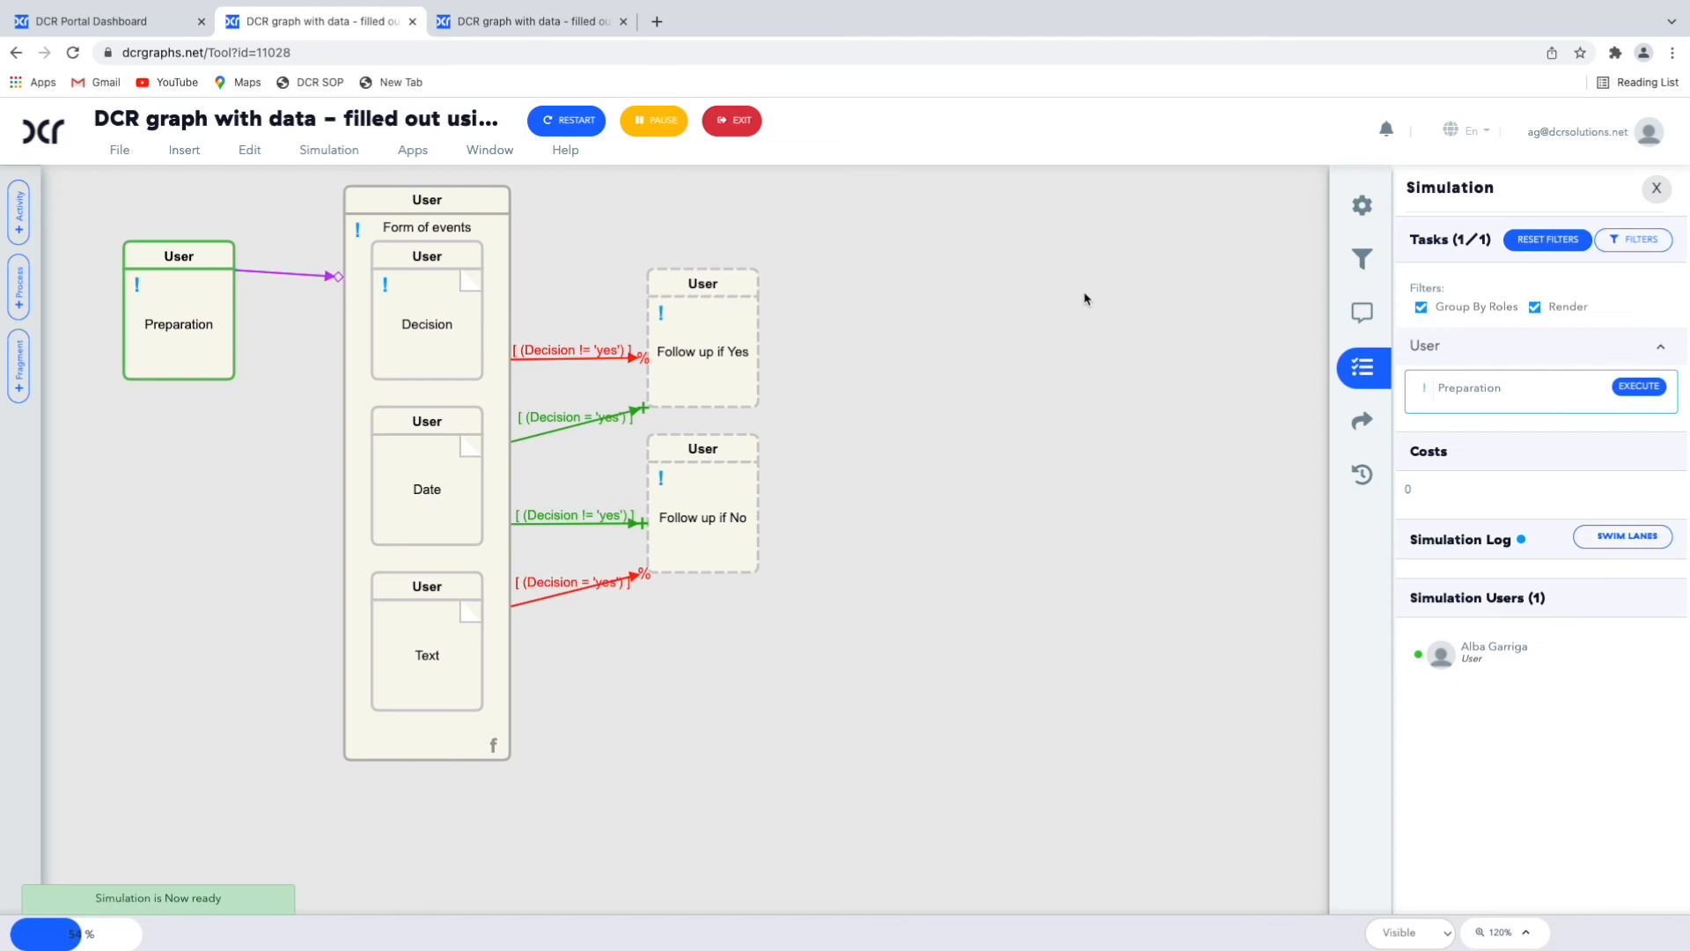
click(1623, 390)
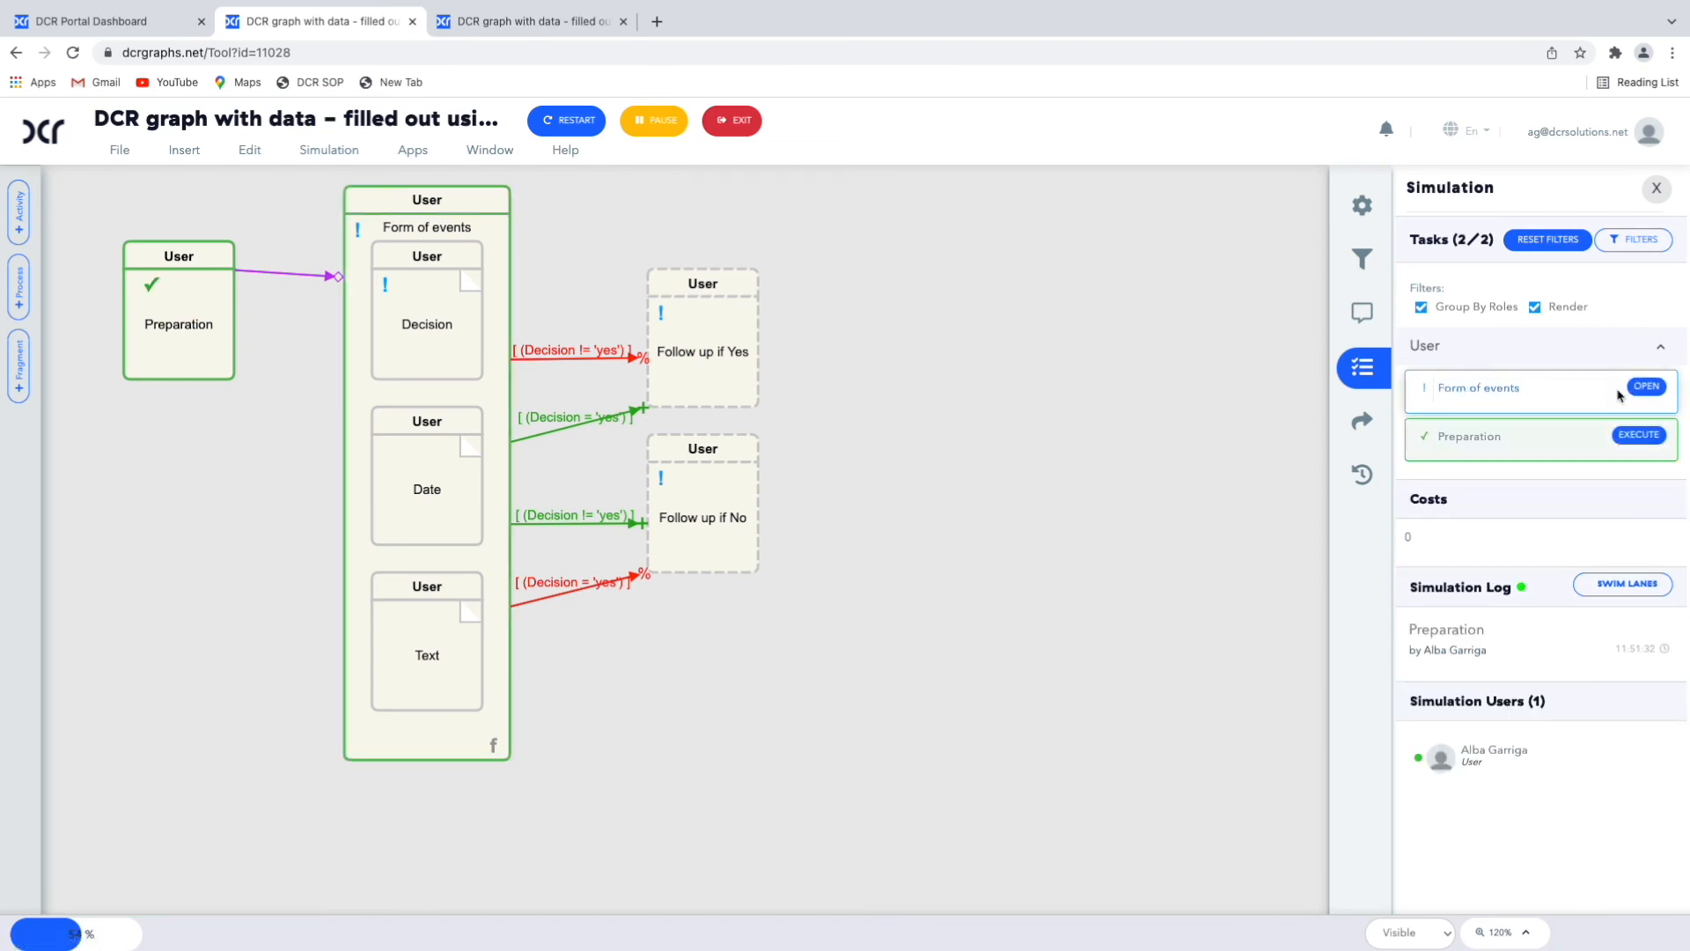
Step: Fill in Form of events with Decision Yes, Date 16/02/2022 and Text "Hello World", and submit it
click(1642, 387)
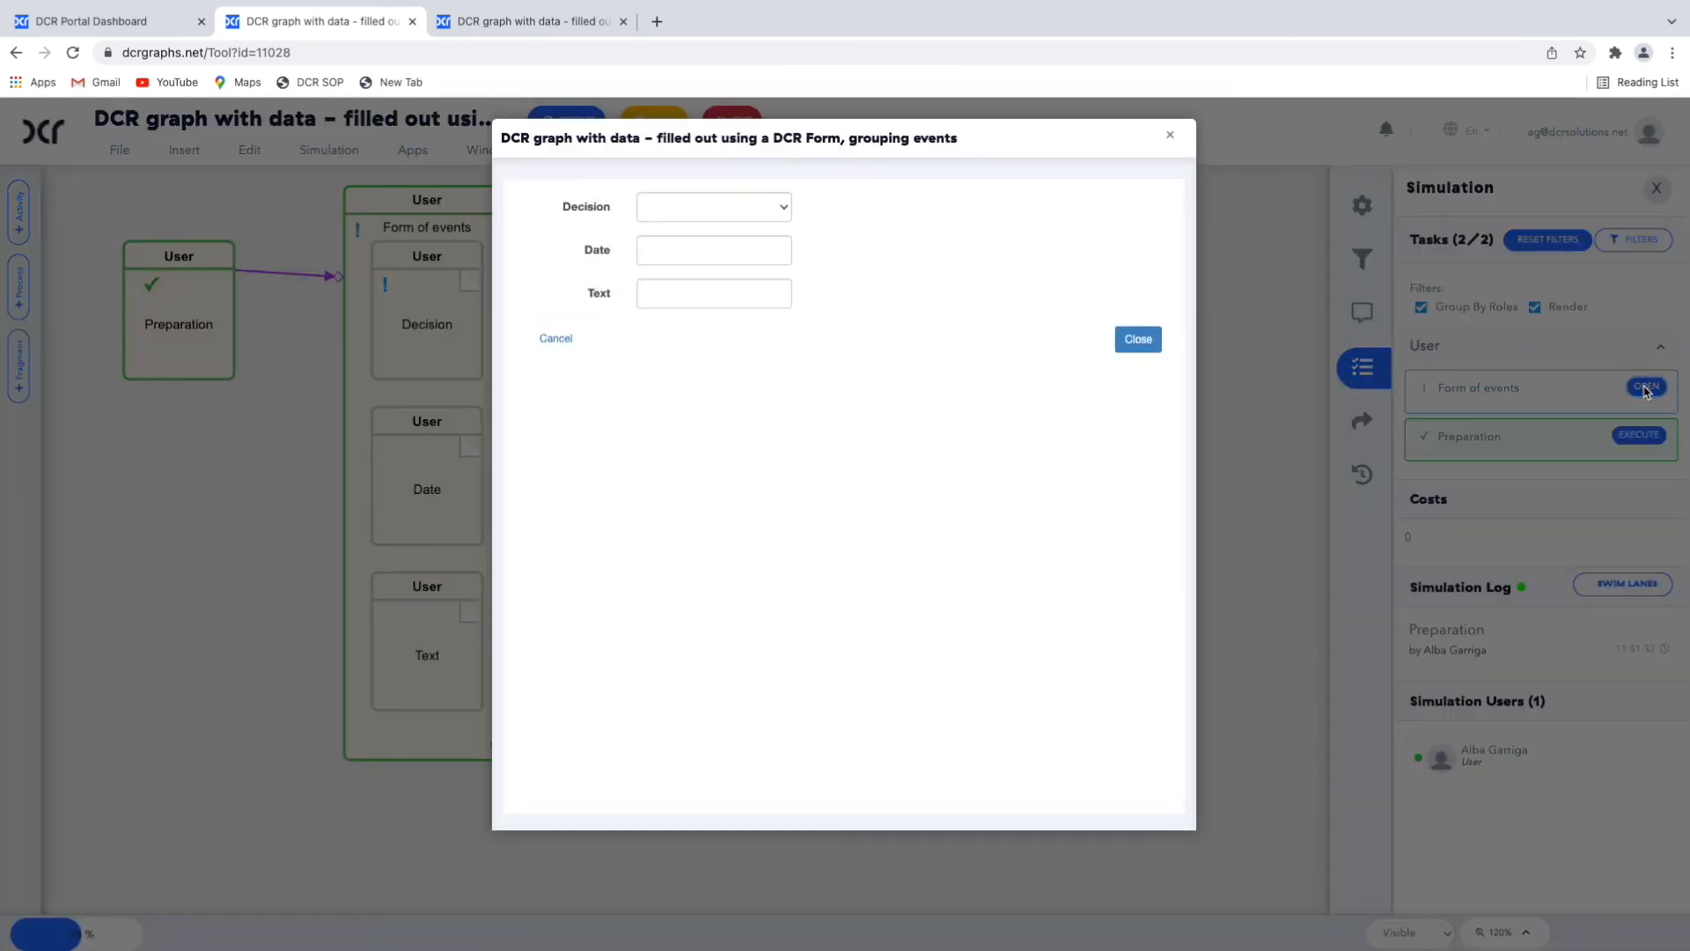
click(787, 209)
click(757, 230)
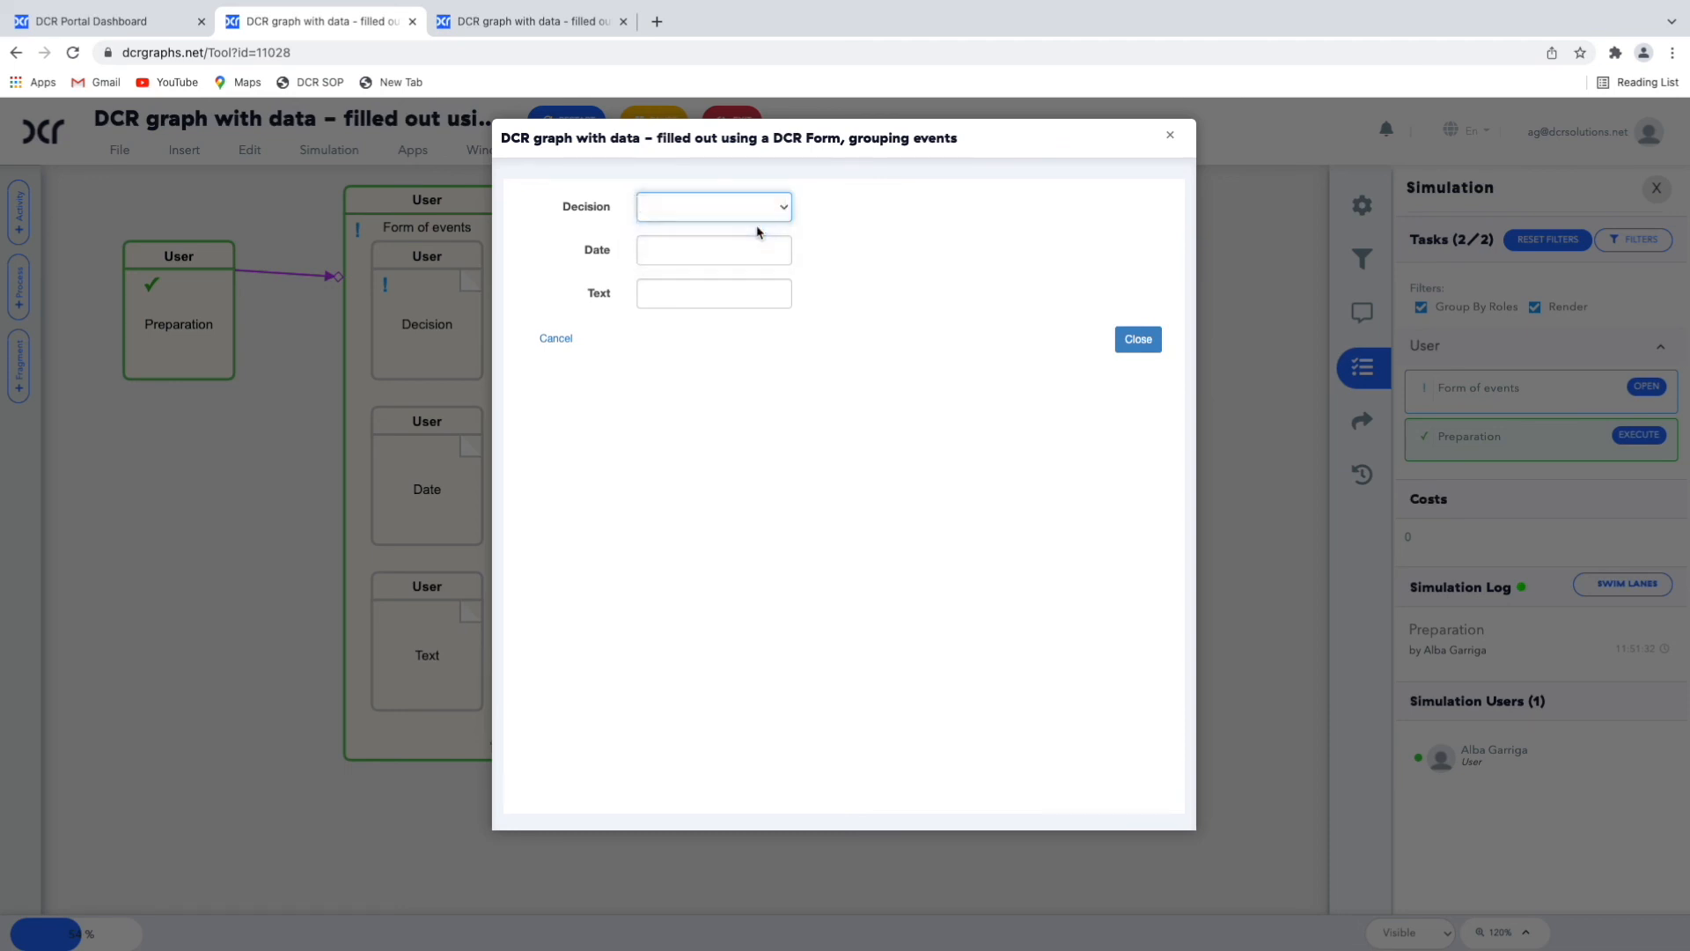
click(737, 248)
click(716, 390)
click(730, 301)
text(Hello World)
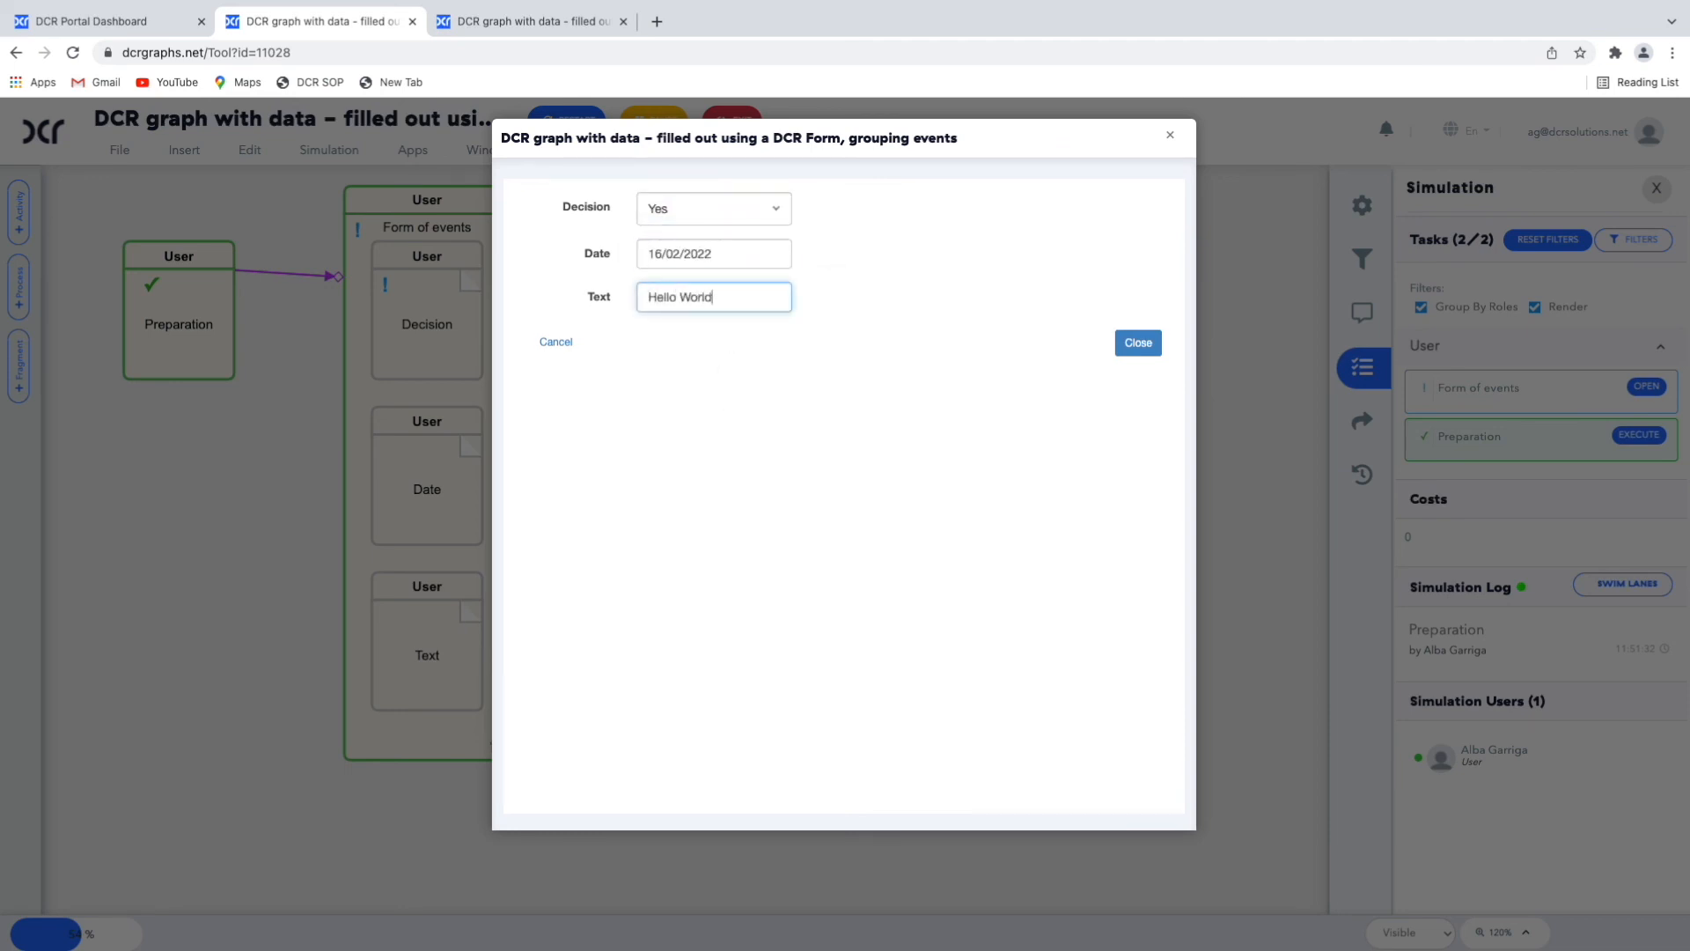
click(1149, 347)
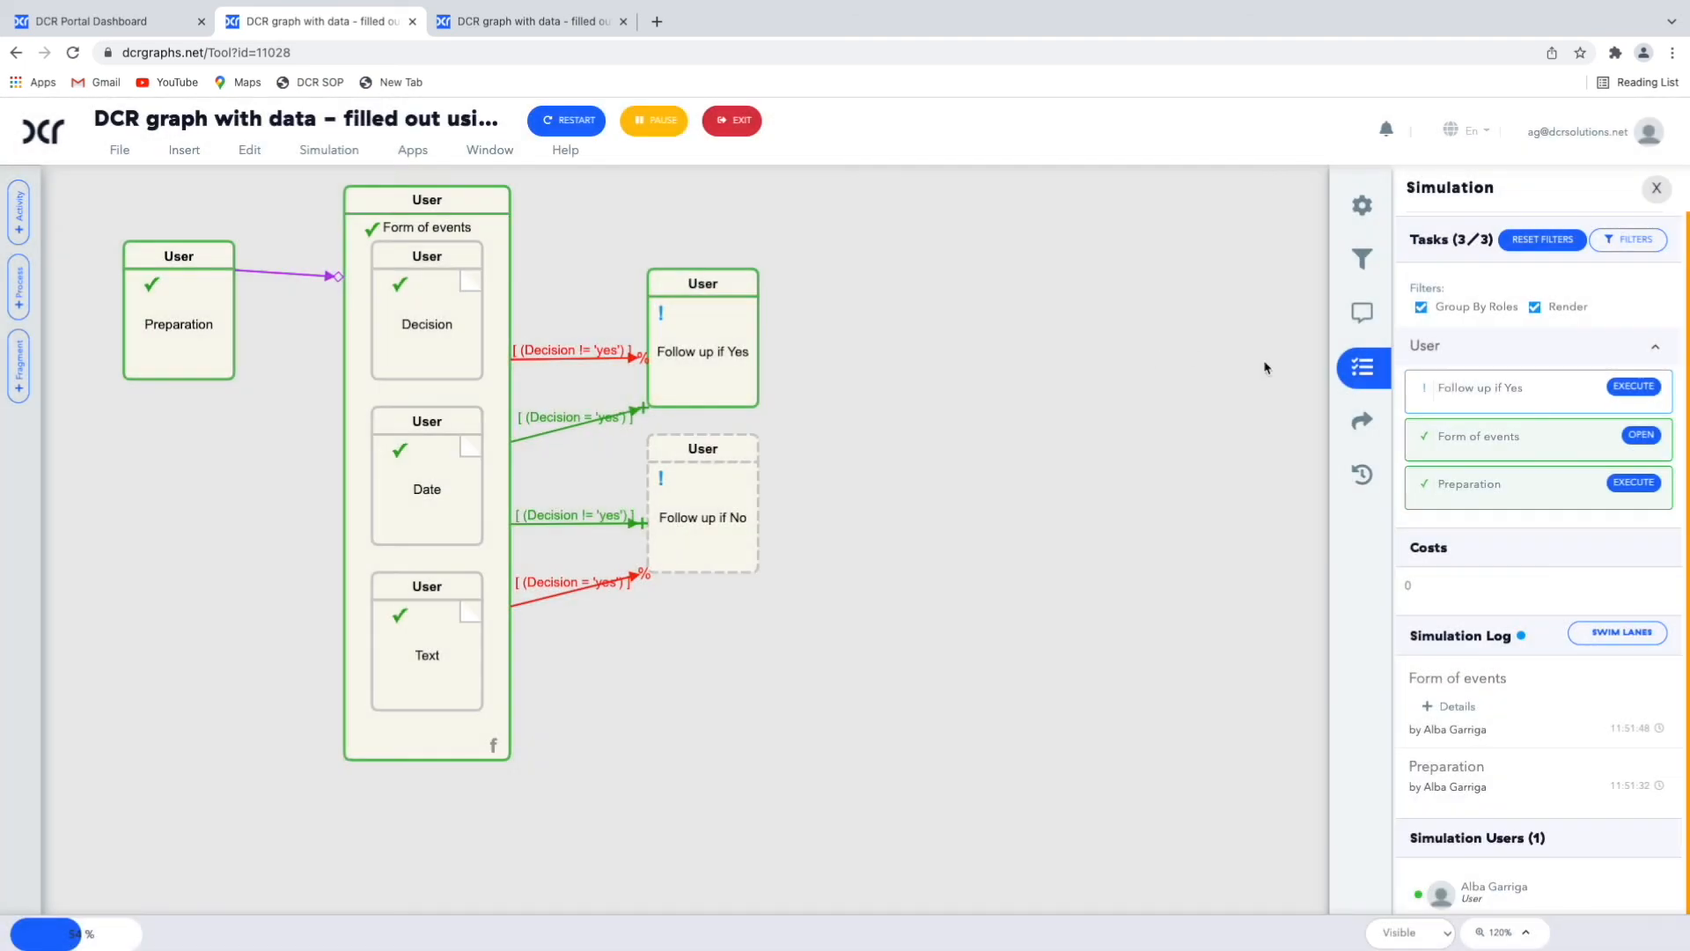
Step: Reopen the completed Form of events, change Decision to No and submit the form again
click(1631, 438)
click(788, 212)
click(754, 228)
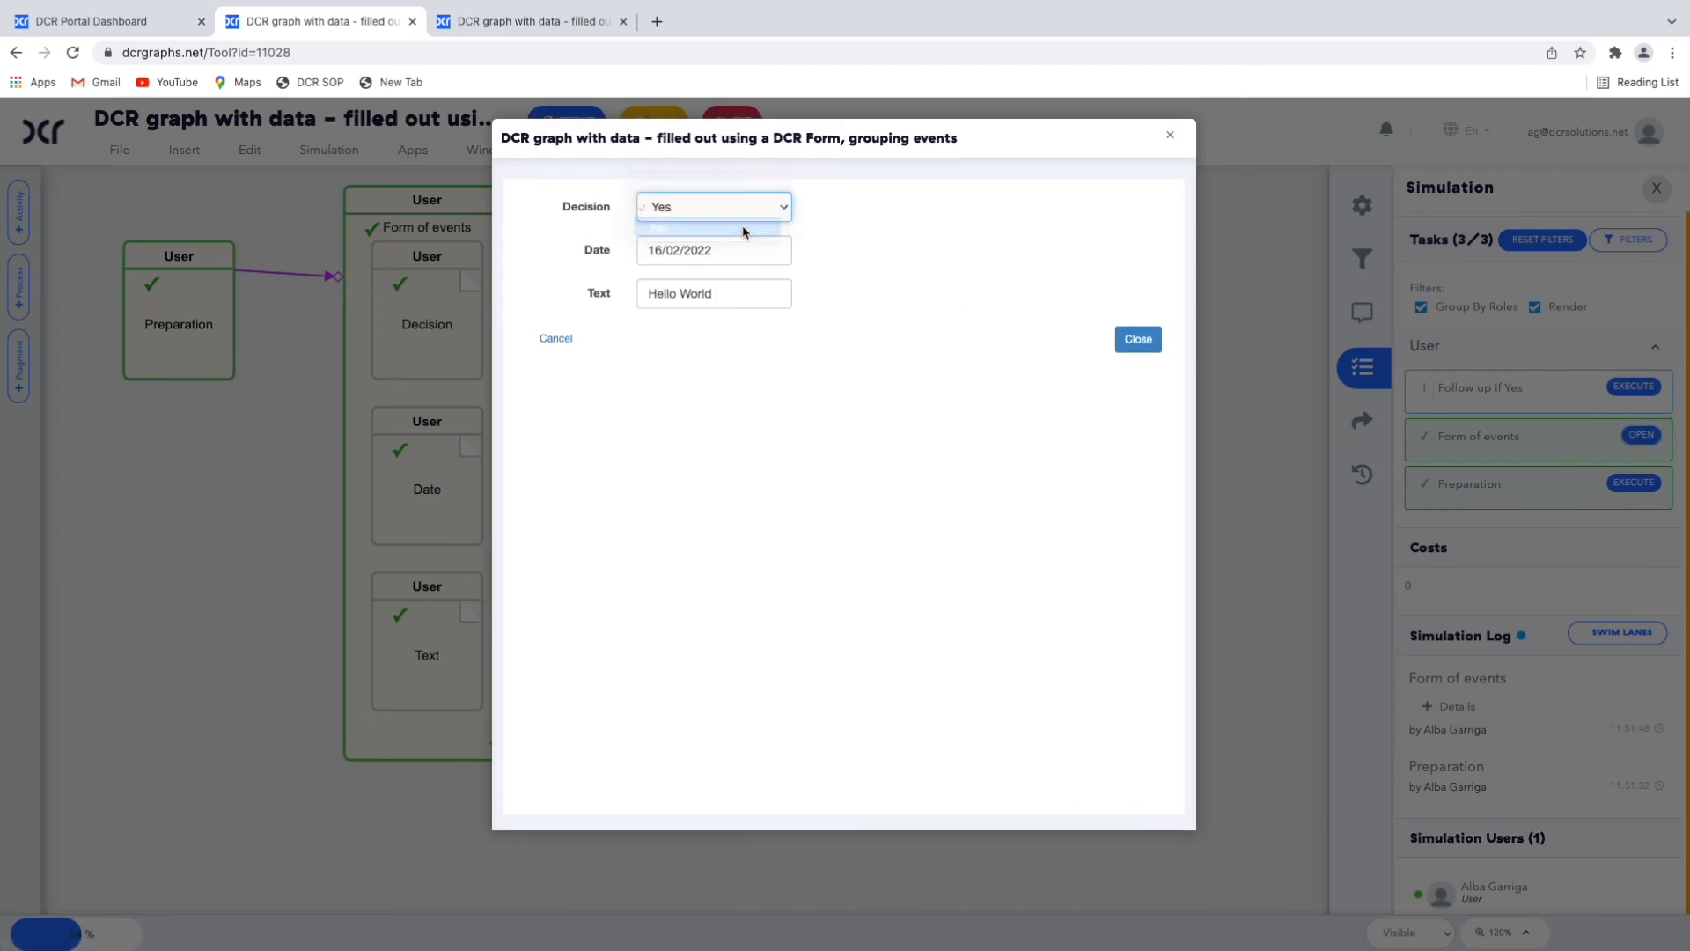
click(1136, 343)
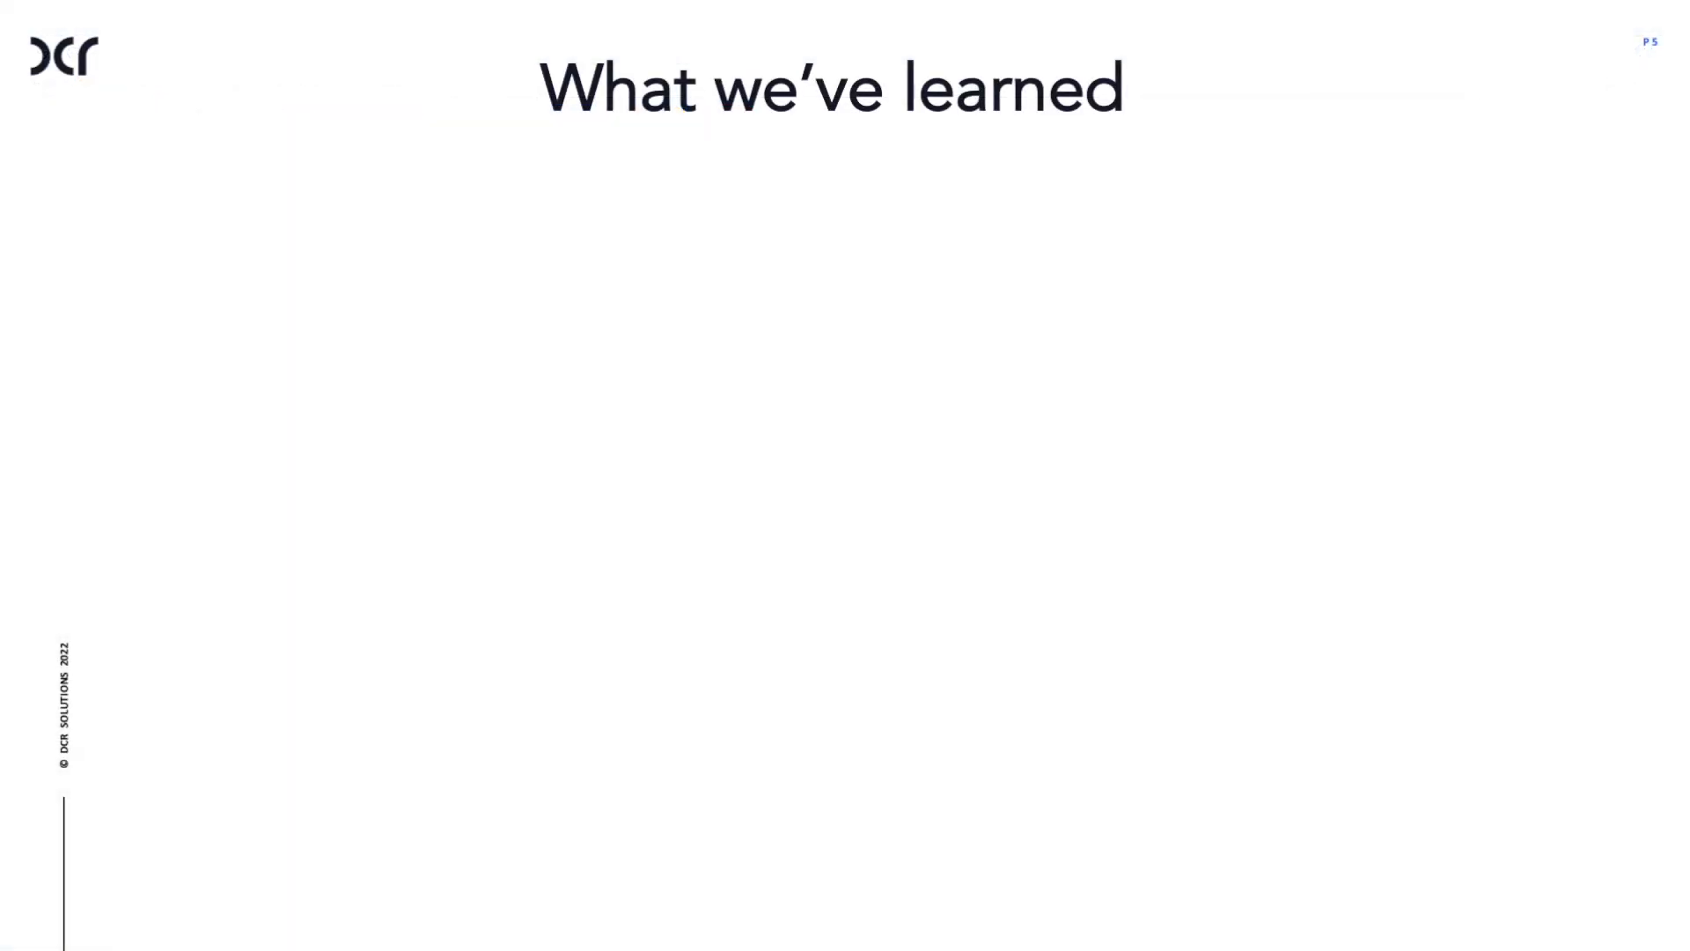
key(Right)
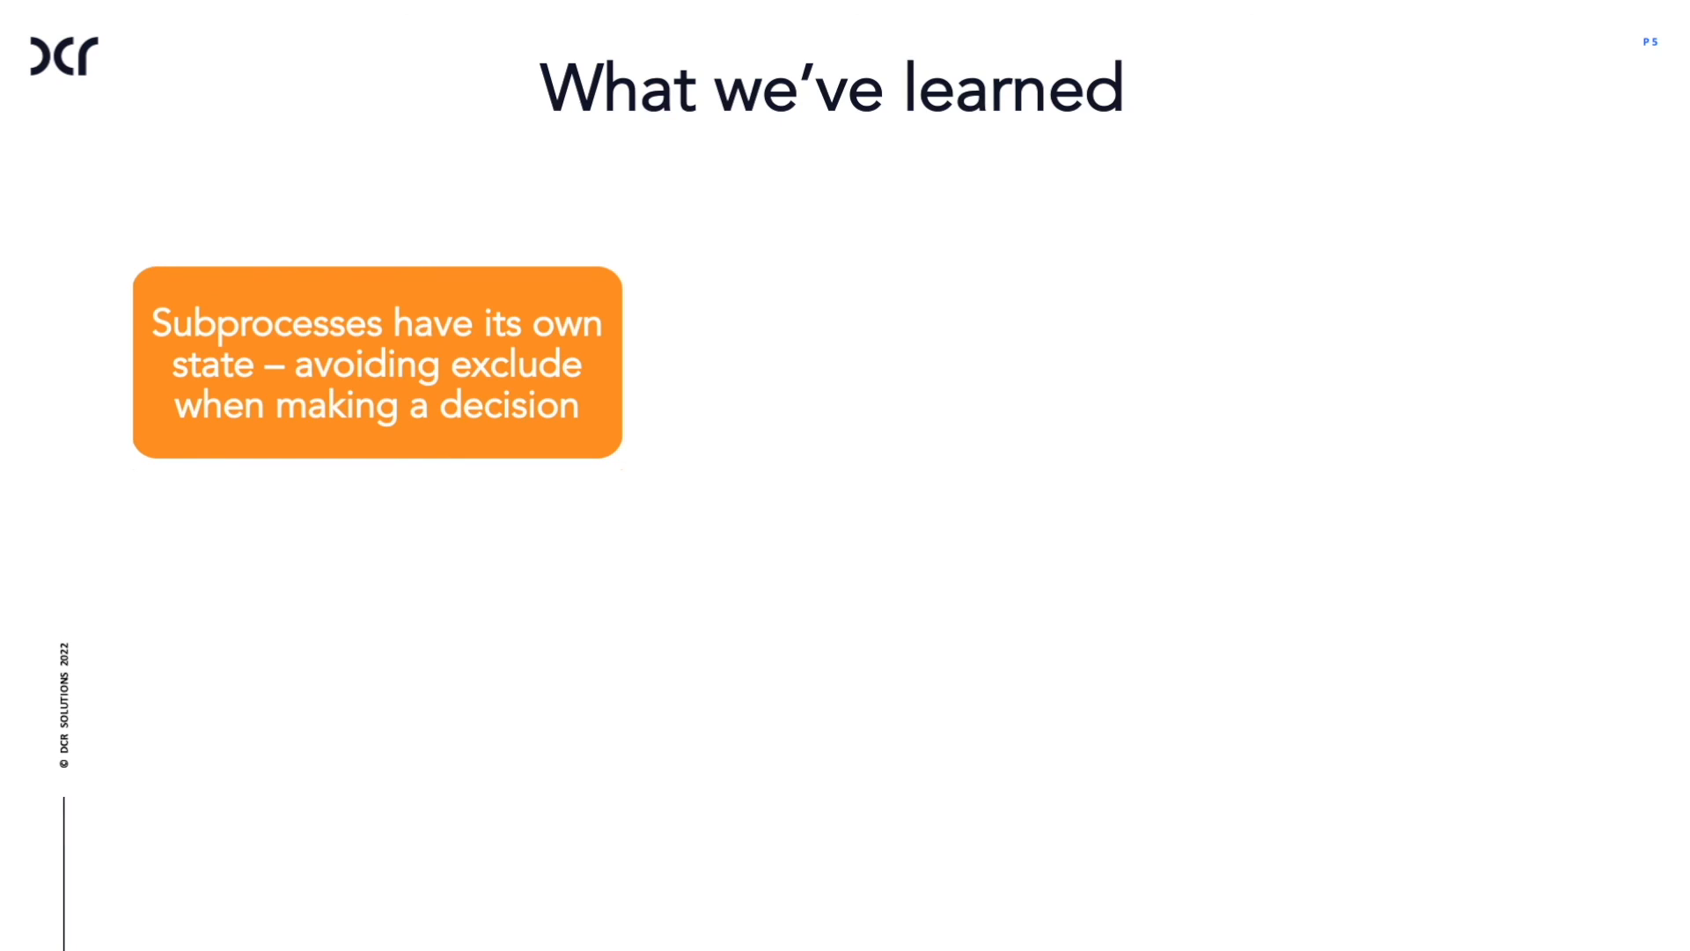